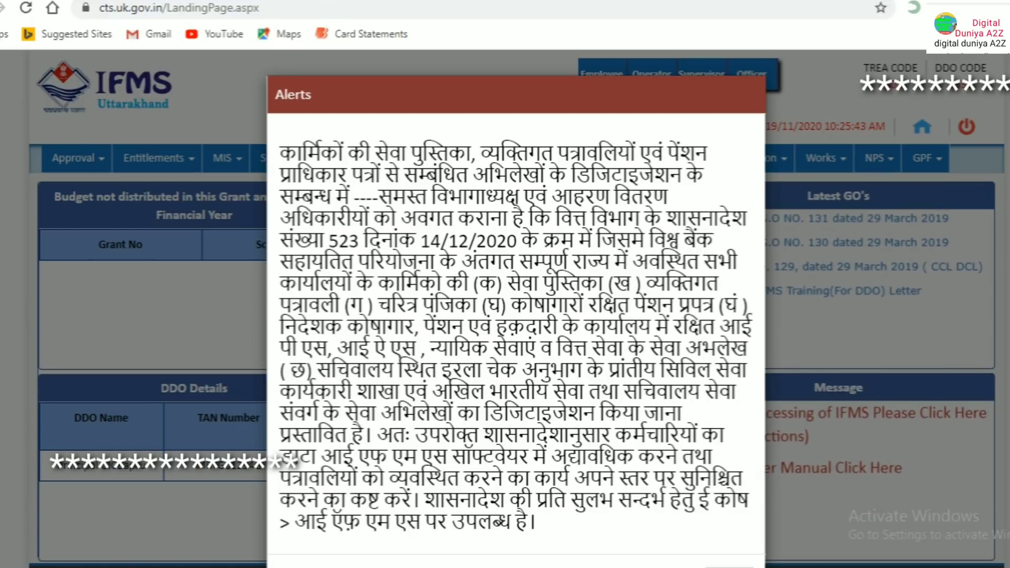
Dismiss the Alerts notice and switch into the Operator role
{"action": "scroll", "coordinate": [641, 156], "scroll_direction": "down", "scroll_amount": 2}
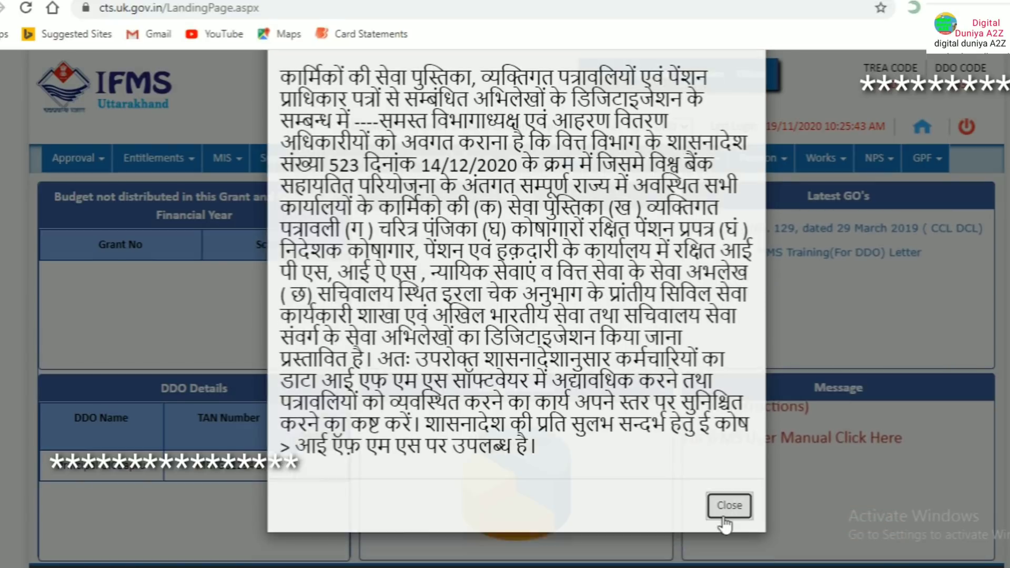
{"action": "left_click", "coordinate": [724, 518]}
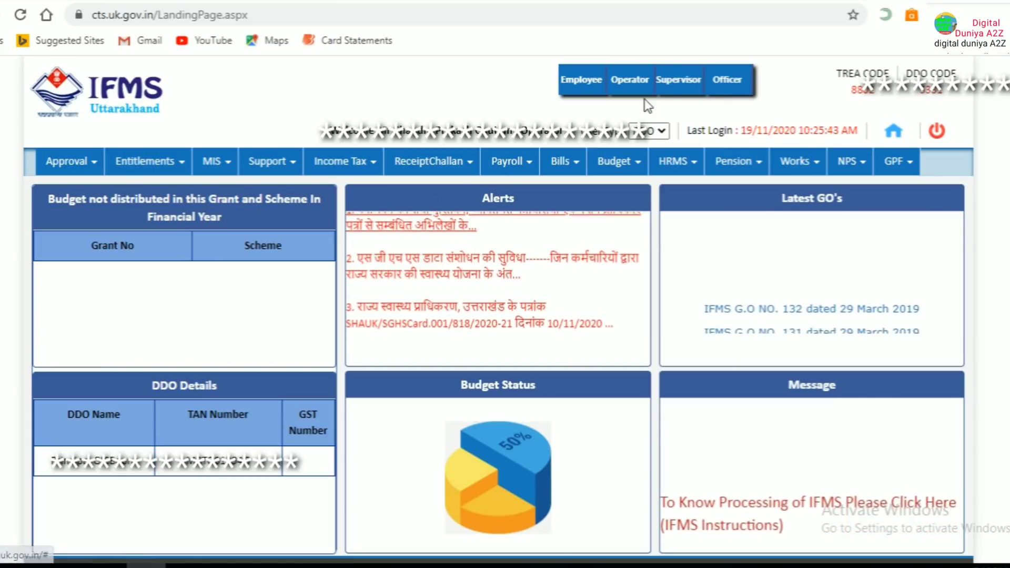
{"action": "left_click", "coordinate": [630, 81]}
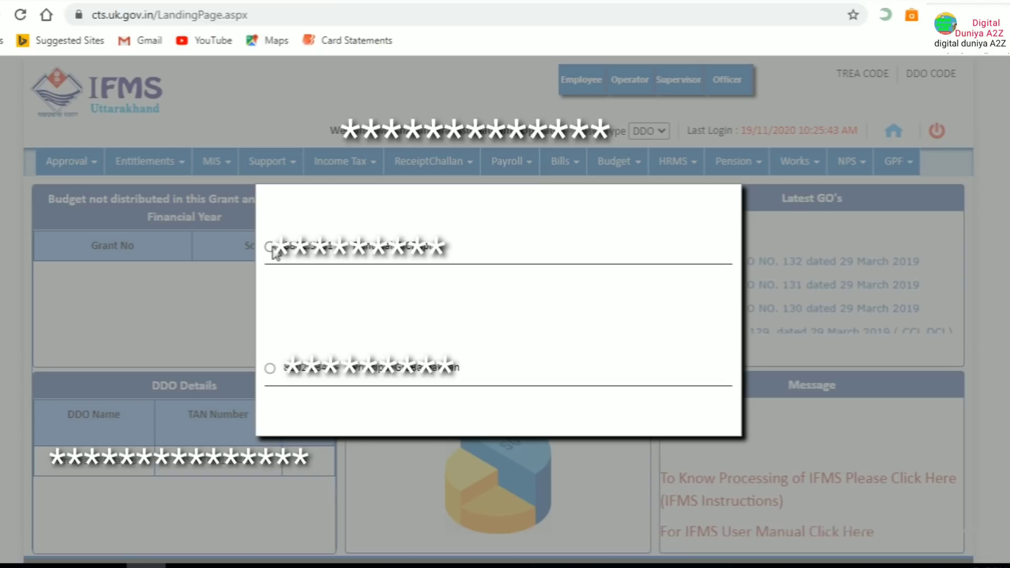
Pick the first of the two offered options so the landing page reloads
{"action": "left_click", "coordinate": [272, 249]}
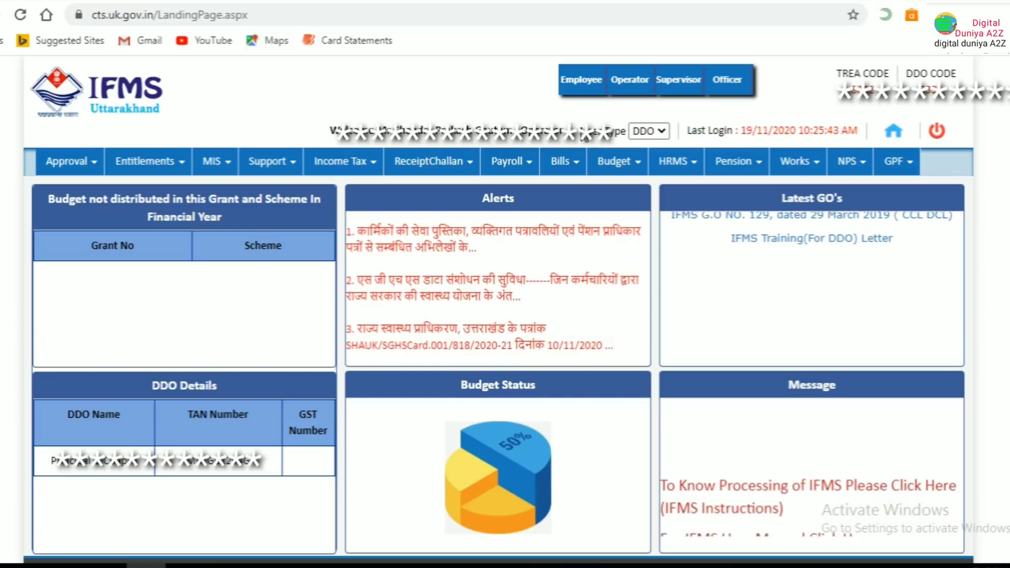
Open the HRMS menu and point to Reports > Service Book
{"action": "left_click", "coordinate": [672, 165]}
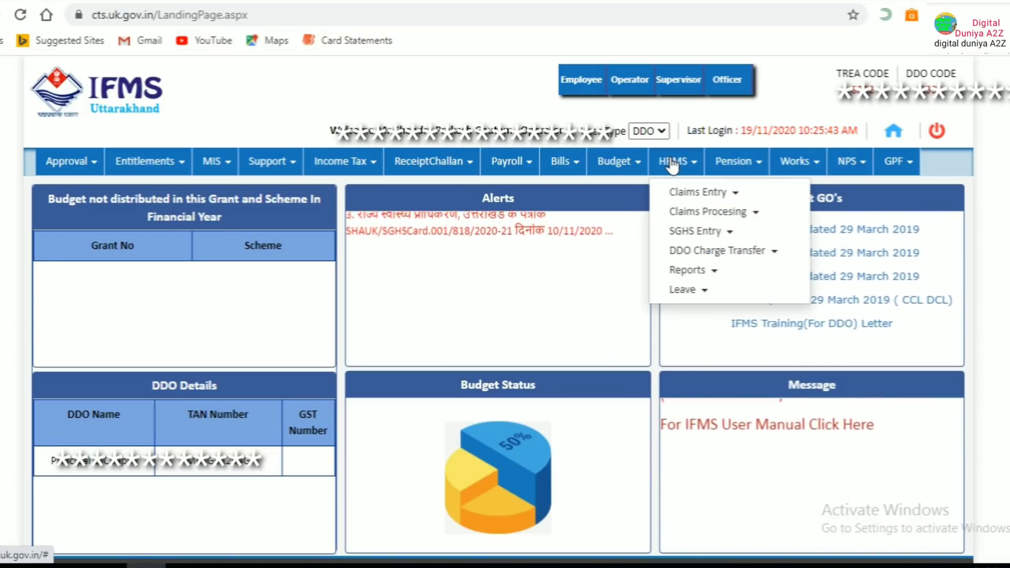
{"action": "mouse_move", "coordinate": [688, 275]}
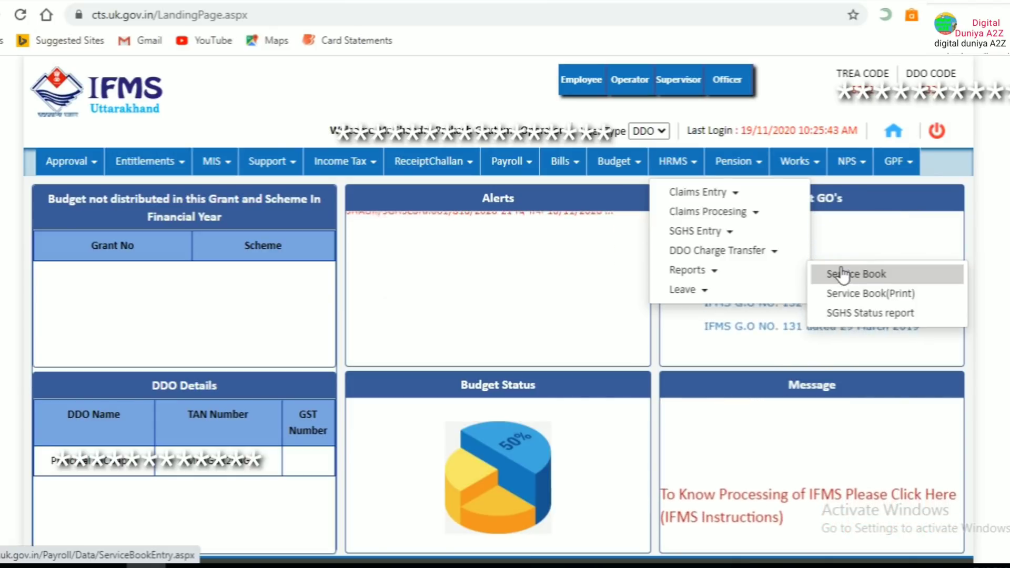
{"action": "mouse_move", "coordinate": [671, 259]}
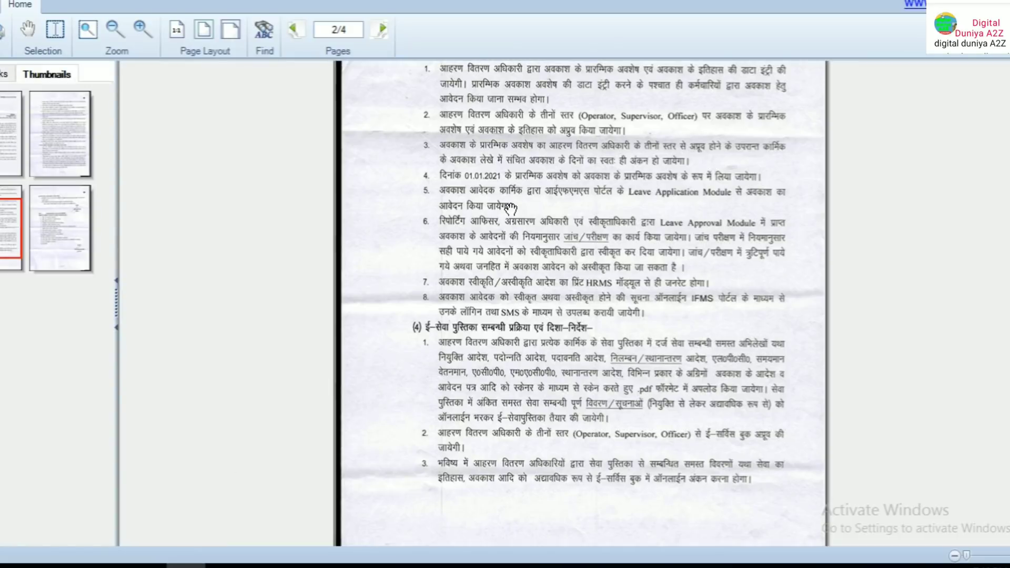
Scroll the government order back up to its first-page subject line and section (1)
{"action": "scroll", "coordinate": [511, 208], "scroll_direction": "up", "scroll_amount": 10}
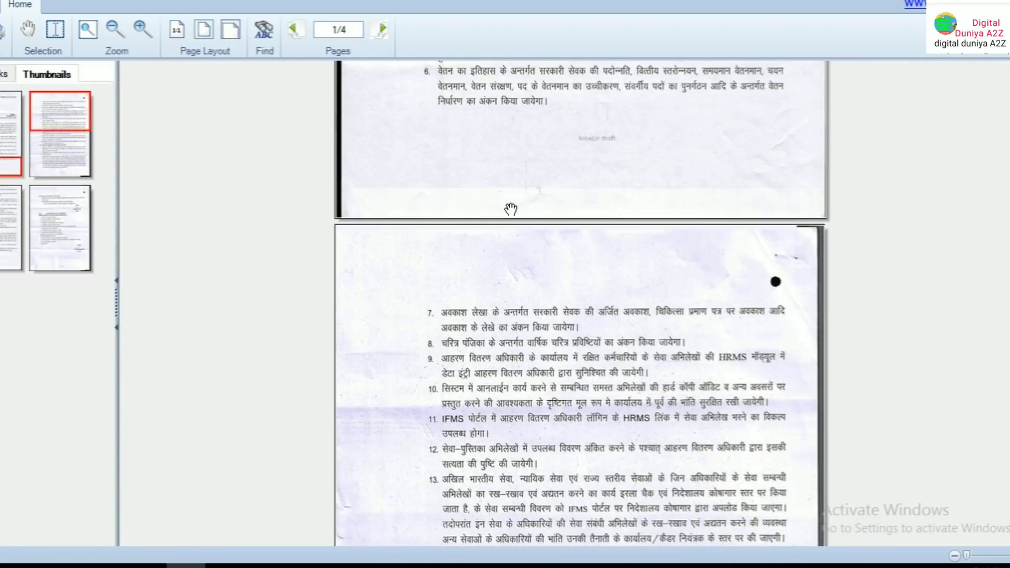
{"action": "scroll", "coordinate": [510, 209], "scroll_direction": "up", "scroll_amount": 10}
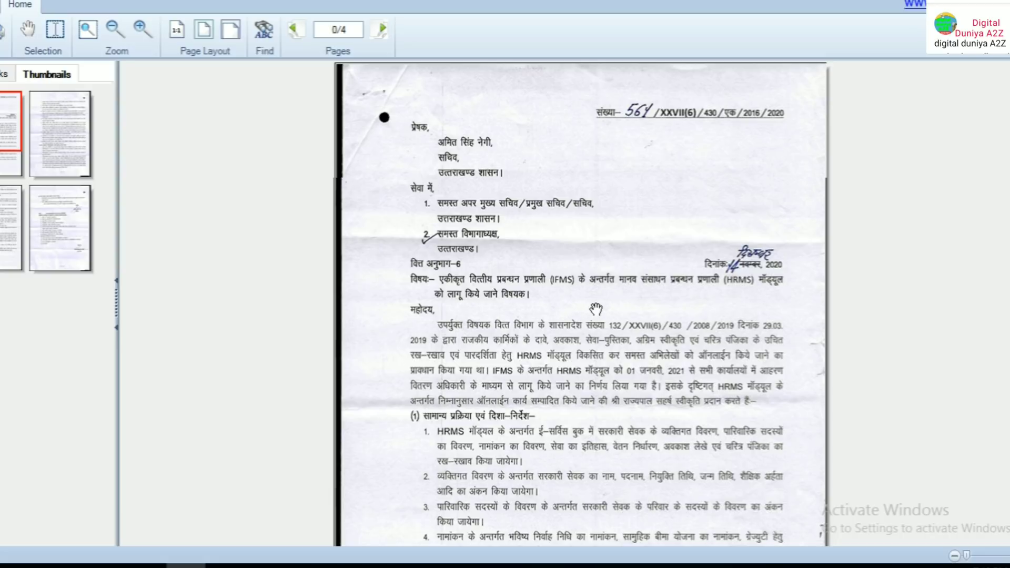
{"action": "scroll", "coordinate": [550, 355], "scroll_direction": "down", "scroll_amount": 1}
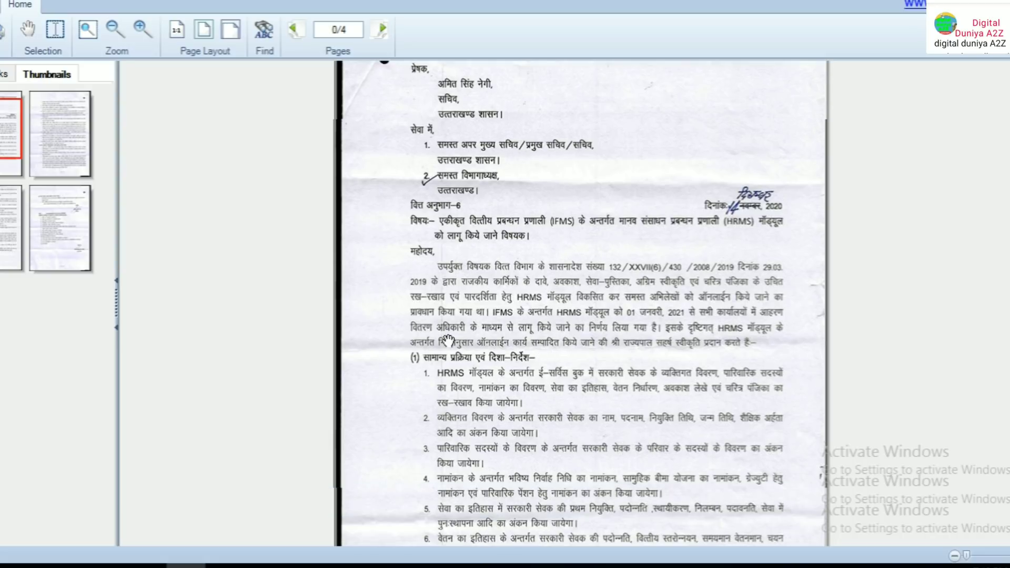
{"action": "scroll", "coordinate": [469, 400], "scroll_direction": "down", "scroll_amount": 1}
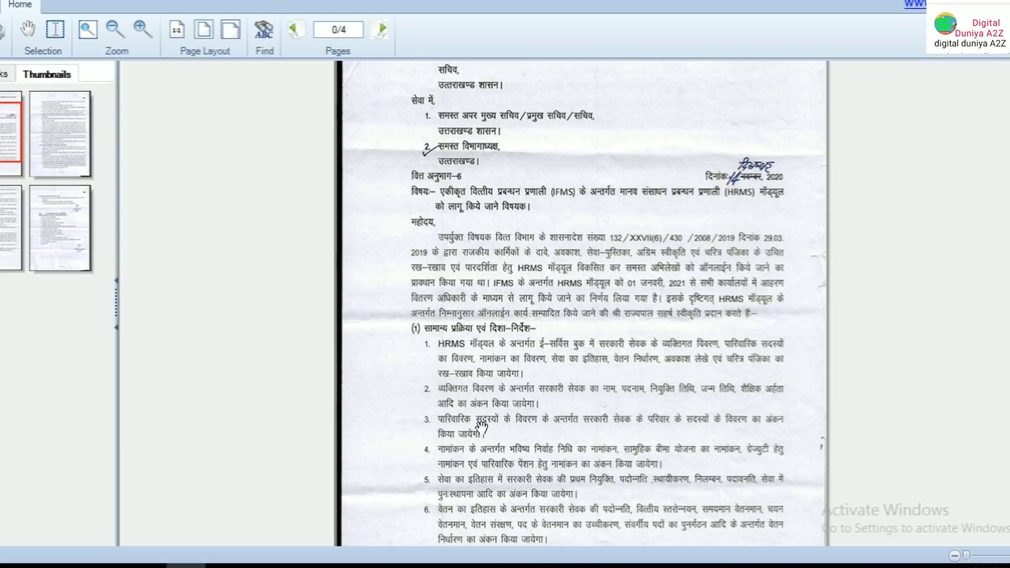
{"action": "scroll", "coordinate": [495, 429], "scroll_direction": "down", "scroll_amount": 1}
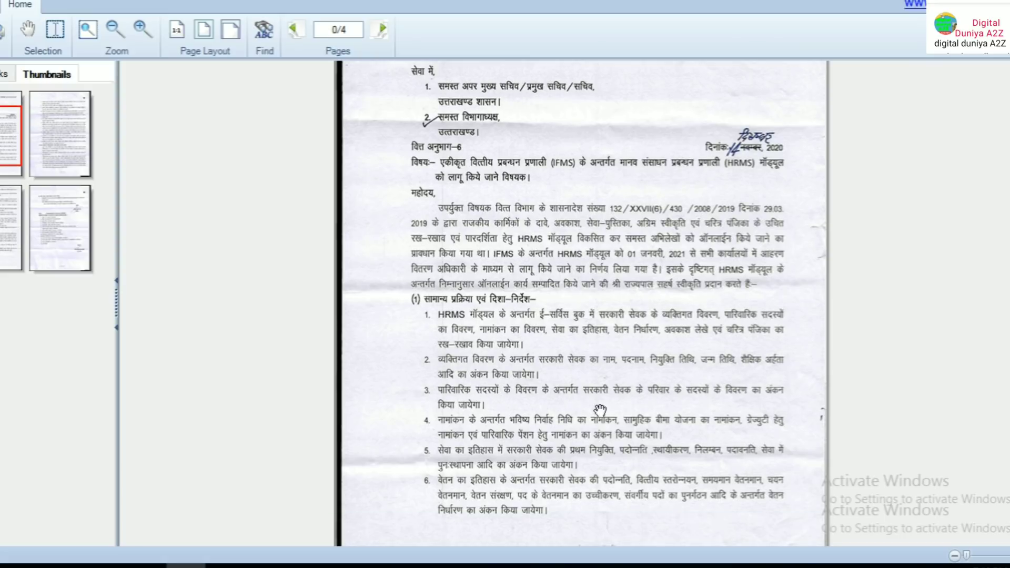
Scroll down to the page listing e-service book items 7–14
{"action": "scroll", "coordinate": [601, 411], "scroll_direction": "down", "scroll_amount": 1}
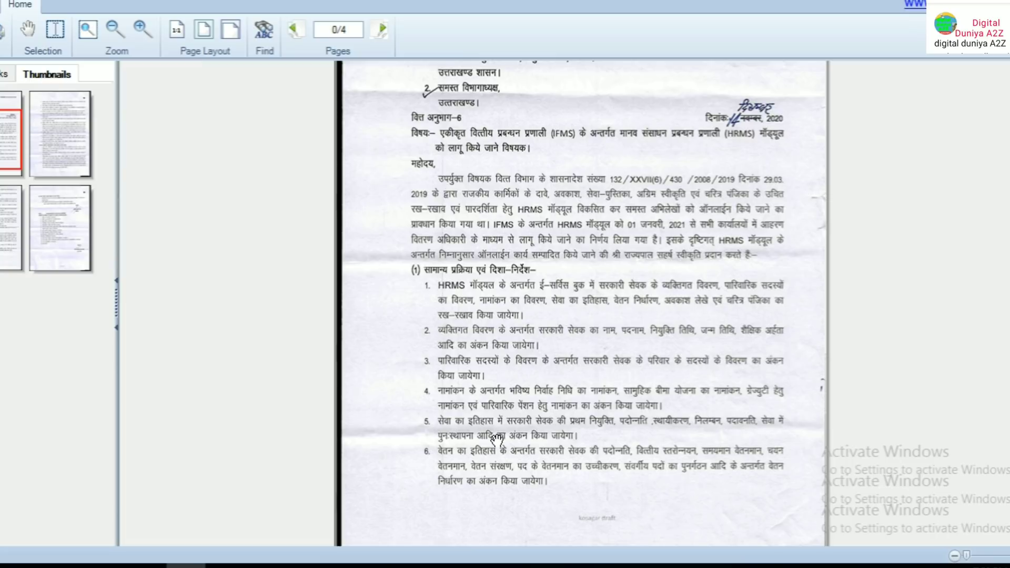
{"action": "scroll", "coordinate": [496, 438], "scroll_direction": "down", "scroll_amount": 1}
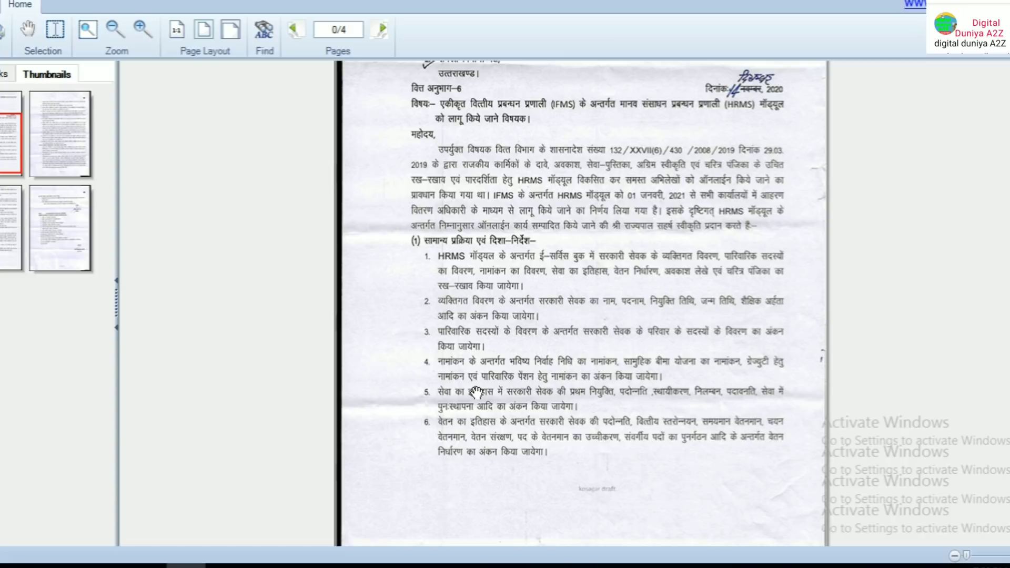
{"action": "scroll", "coordinate": [477, 392], "scroll_direction": "down", "scroll_amount": 5}
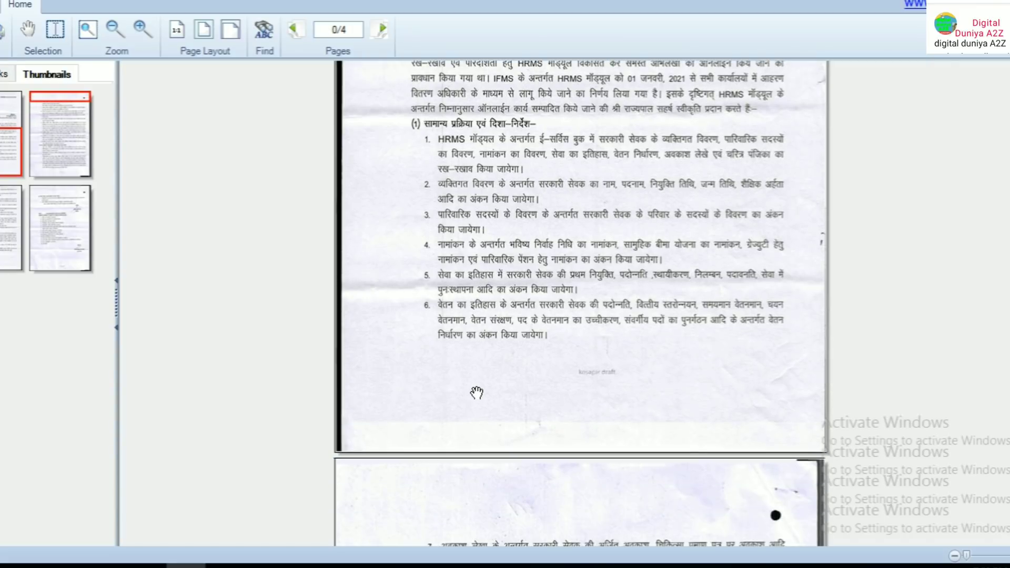
{"action": "scroll", "coordinate": [477, 392], "scroll_direction": "down", "scroll_amount": 2}
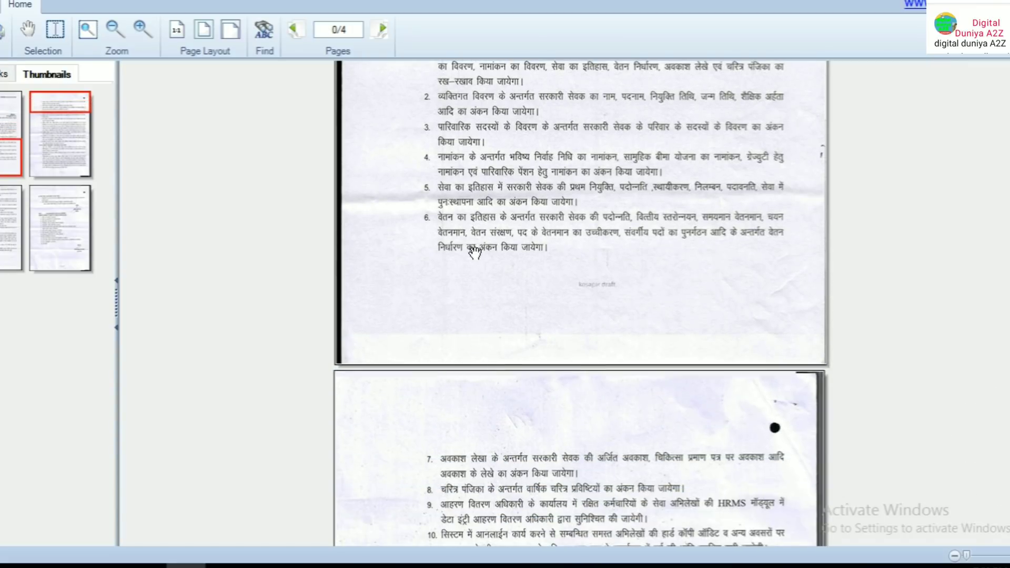
{"action": "scroll", "coordinate": [474, 253], "scroll_direction": "down", "scroll_amount": 5}
{"action": "scroll", "coordinate": [473, 259], "scroll_direction": "down", "scroll_amount": 1}
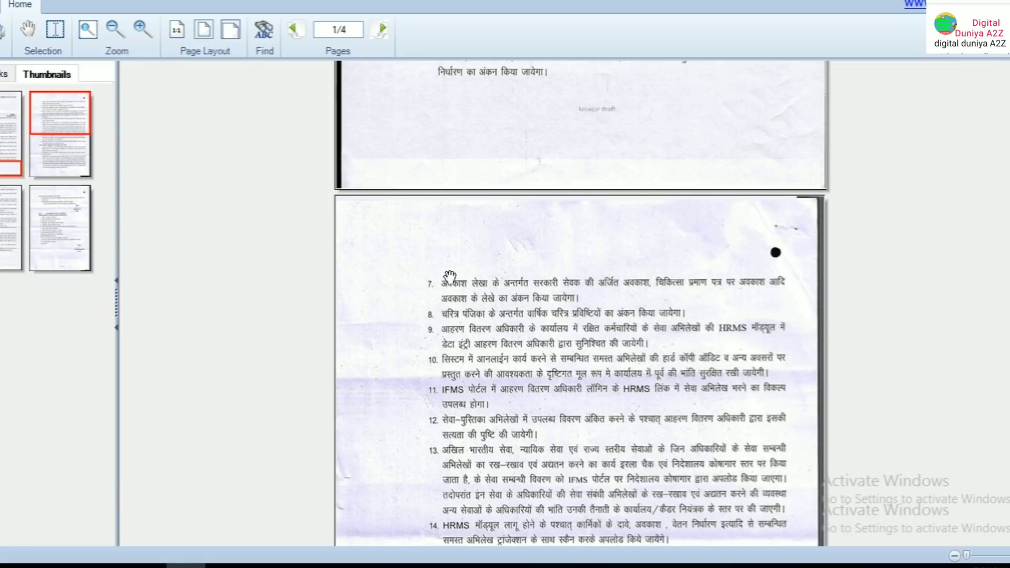
Scroll past the digitisation section (2) to the leave sanction section (3)
{"action": "scroll", "coordinate": [463, 262], "scroll_direction": "down", "scroll_amount": 1}
{"action": "scroll", "coordinate": [455, 261], "scroll_direction": "down", "scroll_amount": 1}
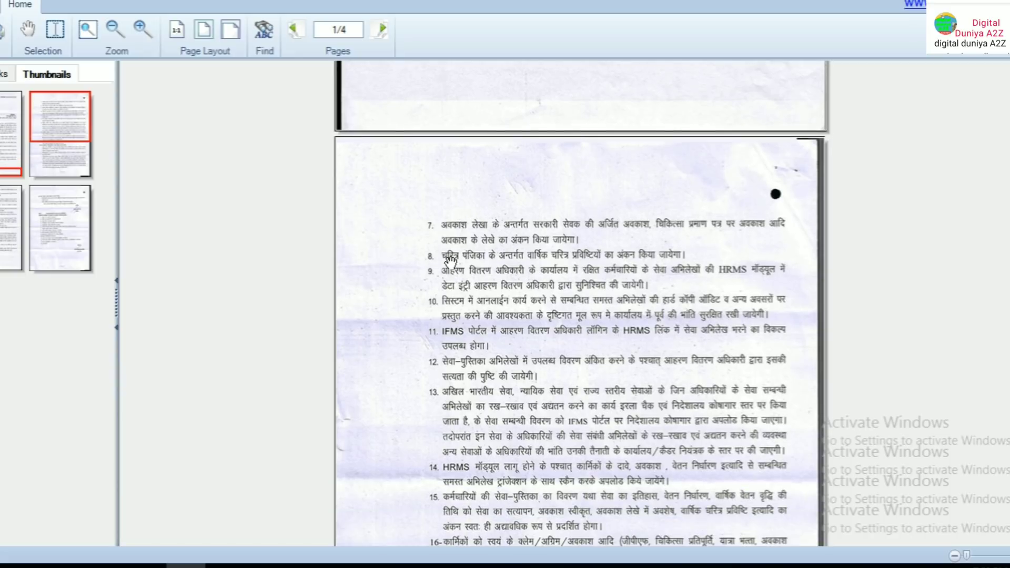
{"action": "scroll", "coordinate": [451, 261], "scroll_direction": "down", "scroll_amount": 2}
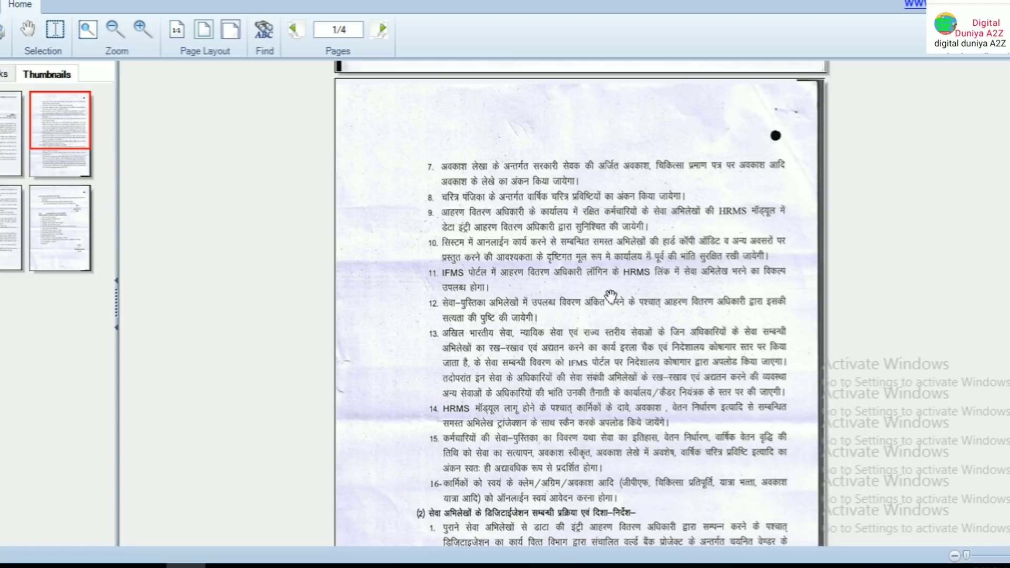
{"action": "scroll", "coordinate": [424, 276], "scroll_direction": "down", "scroll_amount": 4}
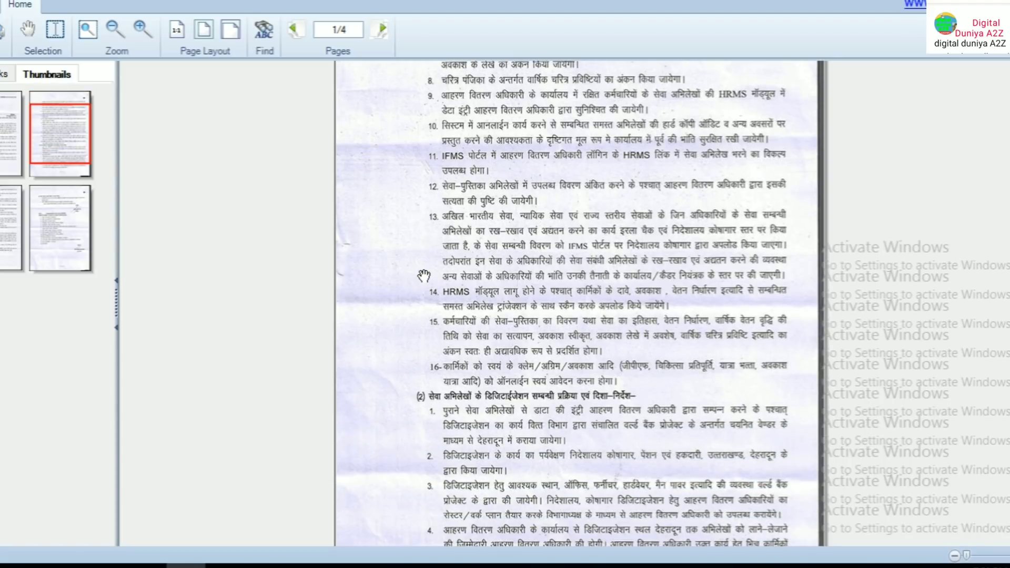
{"action": "scroll", "coordinate": [500, 265], "scroll_direction": "down", "scroll_amount": 1}
{"action": "scroll", "coordinate": [501, 264], "scroll_direction": "down", "scroll_amount": 4}
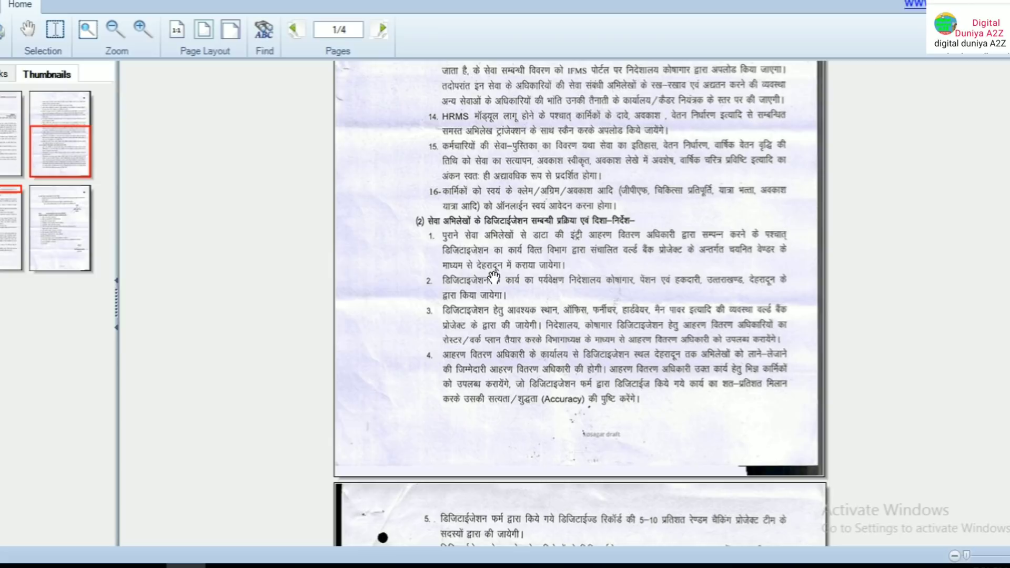
{"action": "scroll", "coordinate": [489, 276], "scroll_direction": "down", "scroll_amount": 4}
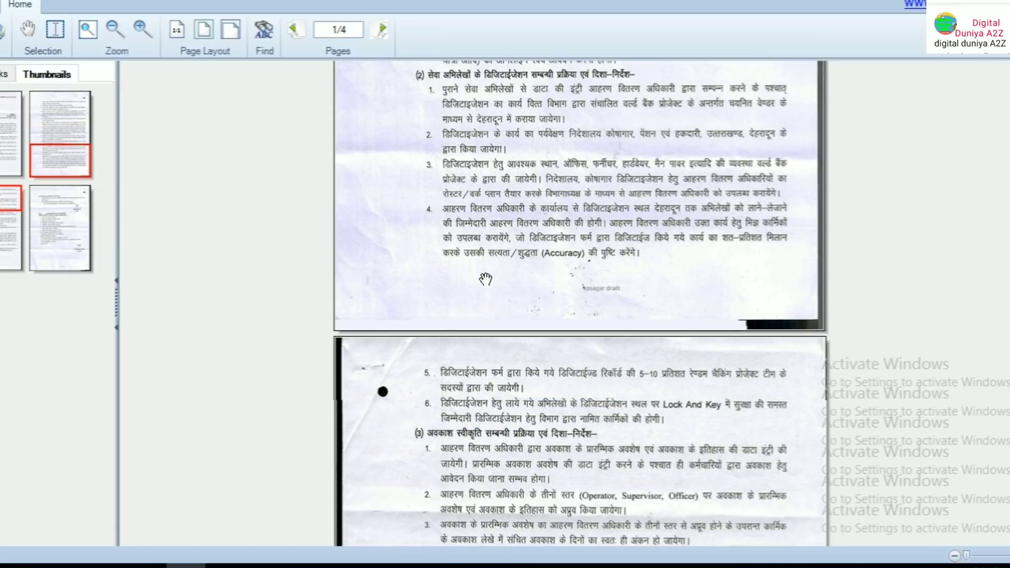
{"action": "scroll", "coordinate": [452, 254], "scroll_direction": "down", "scroll_amount": 2}
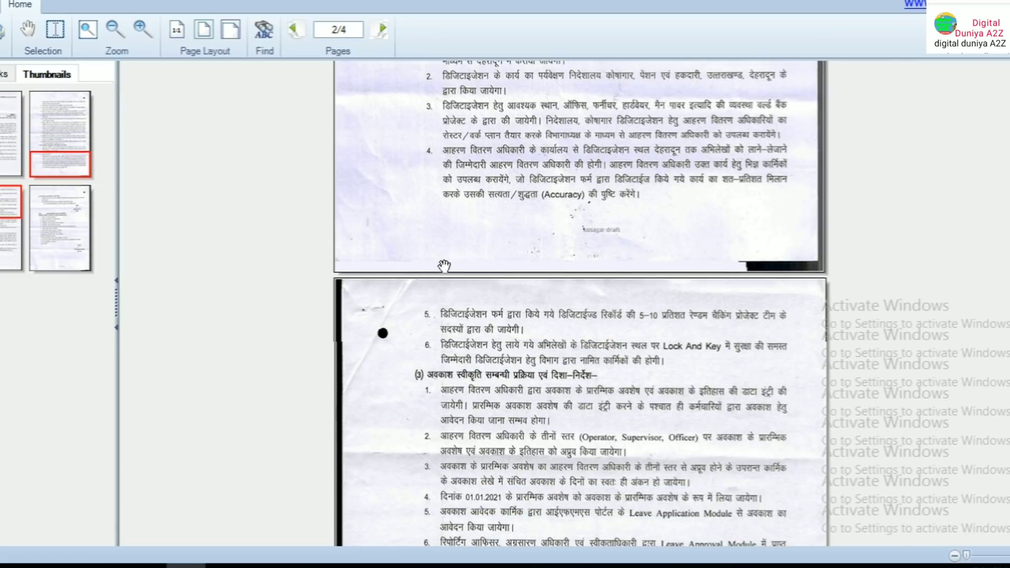
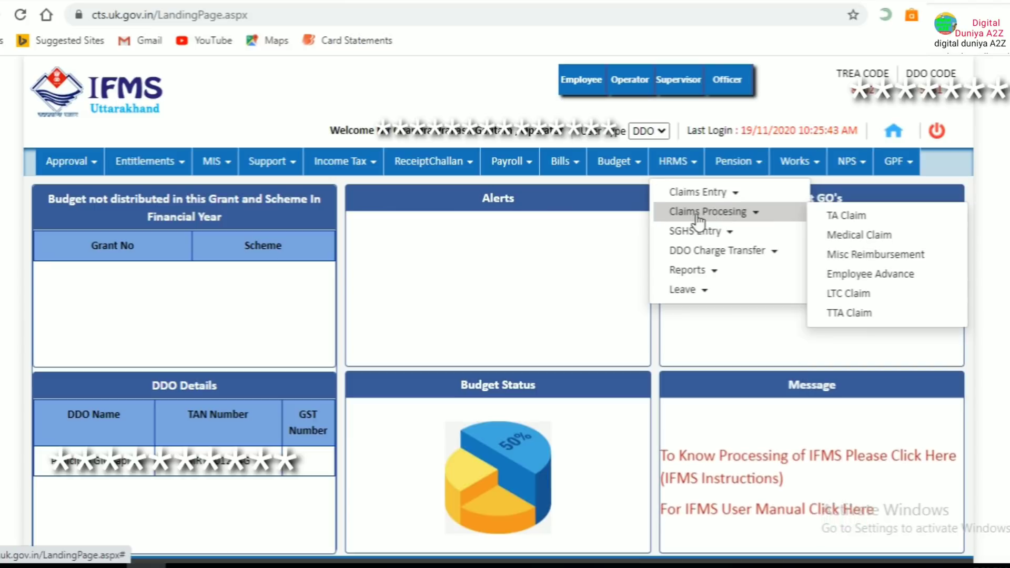
Open the e-Service Book from HRMS Reports and load an employee's record by employee code
{"action": "mouse_move", "coordinate": [693, 276]}
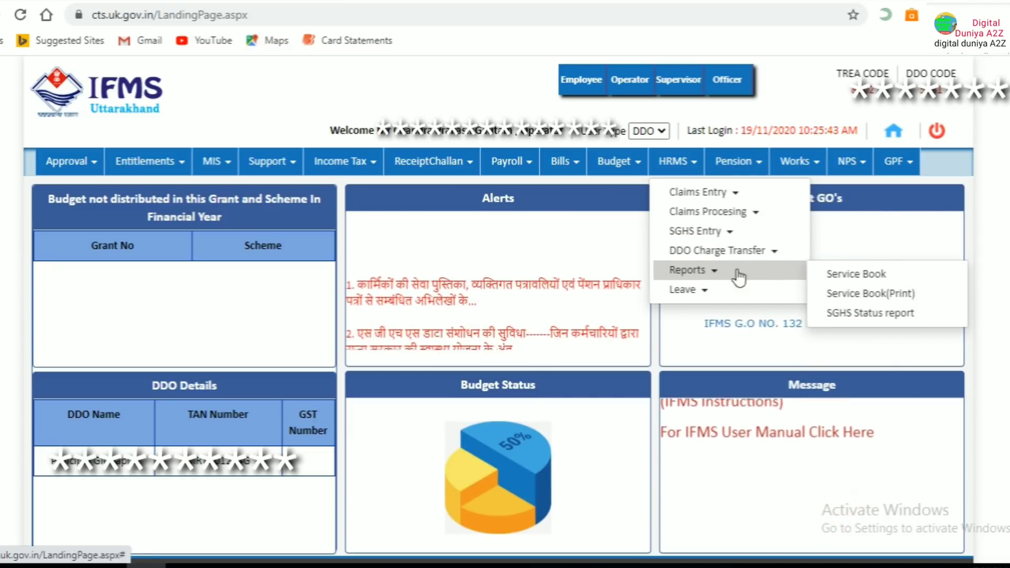
{"action": "left_click", "coordinate": [836, 275]}
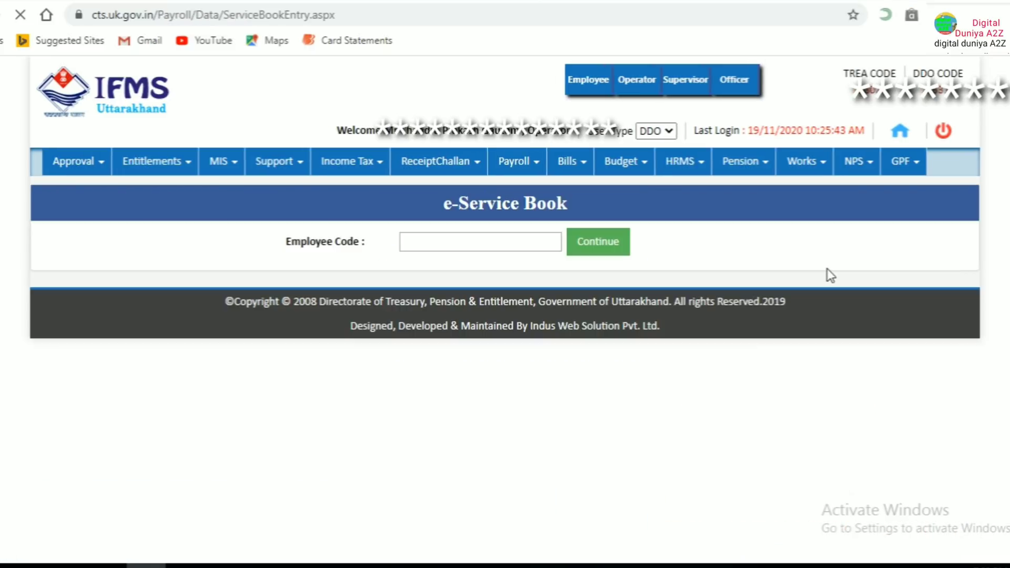
{"action": "left_click", "coordinate": [441, 240]}
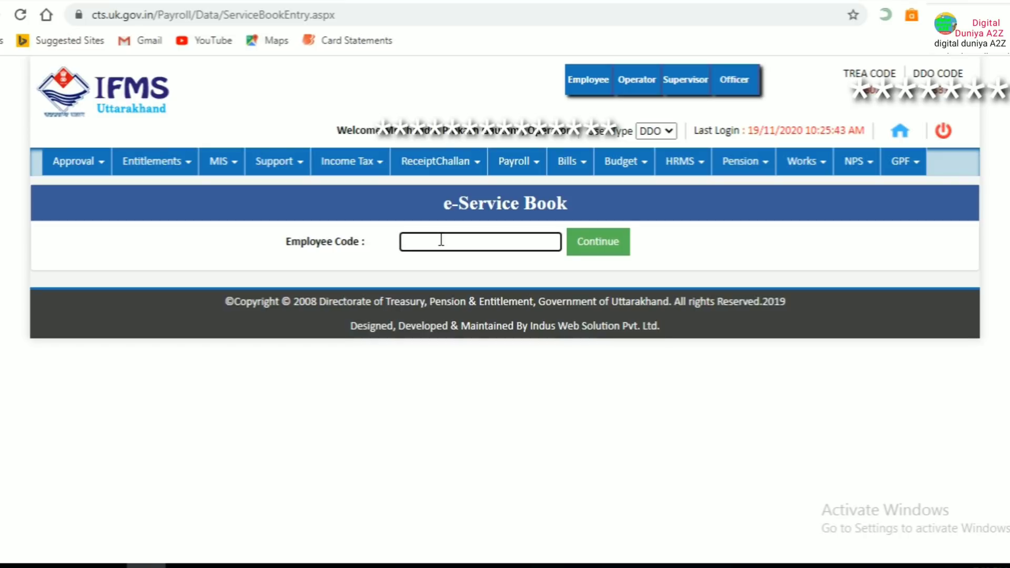
{"action": "type", "text": "5"}
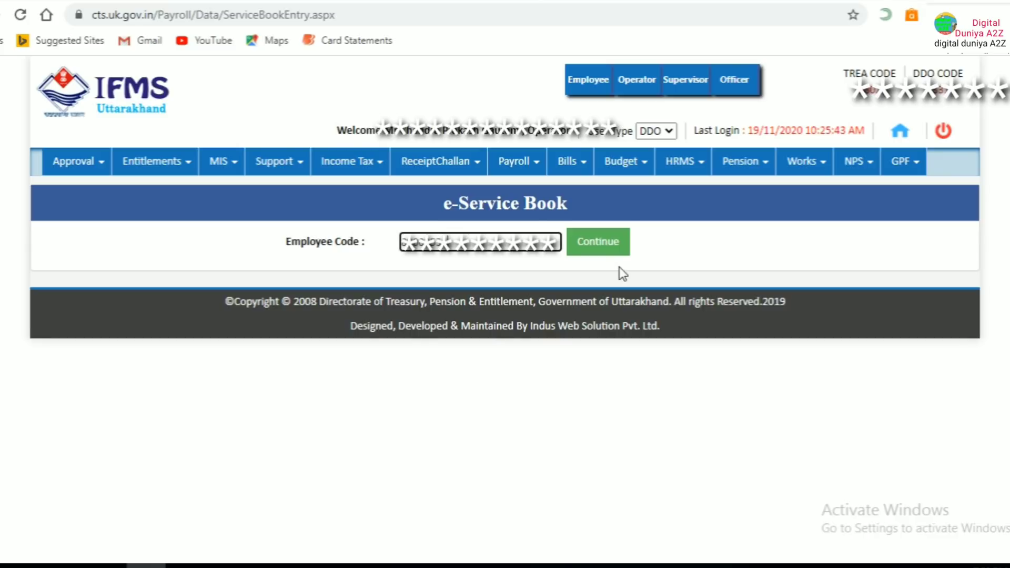
{"action": "left_click", "coordinate": [595, 235]}
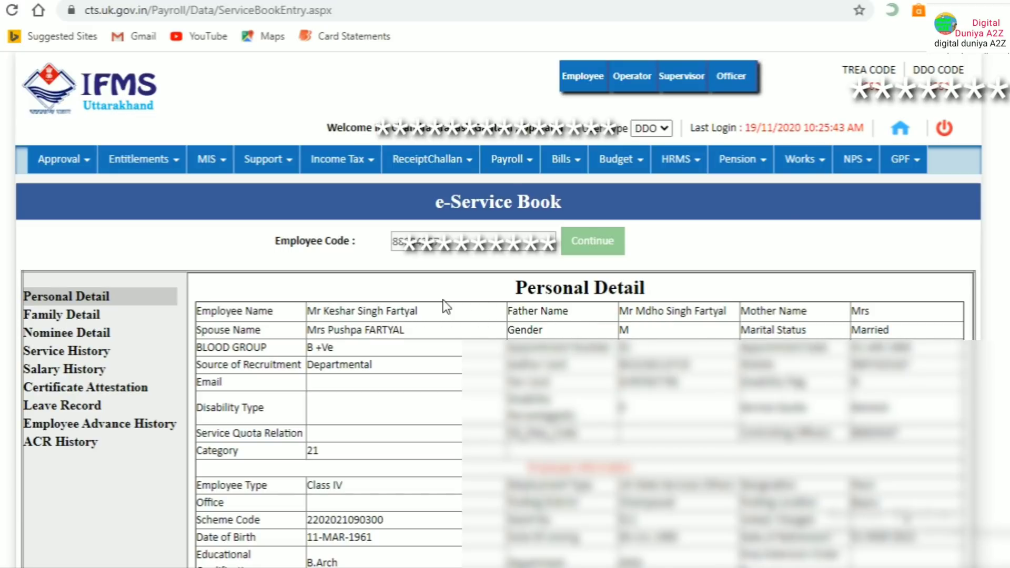
Reload HRMS > Reports > Service Book to show the employee's Personal Detail record
{"action": "left_click", "coordinate": [683, 164]}
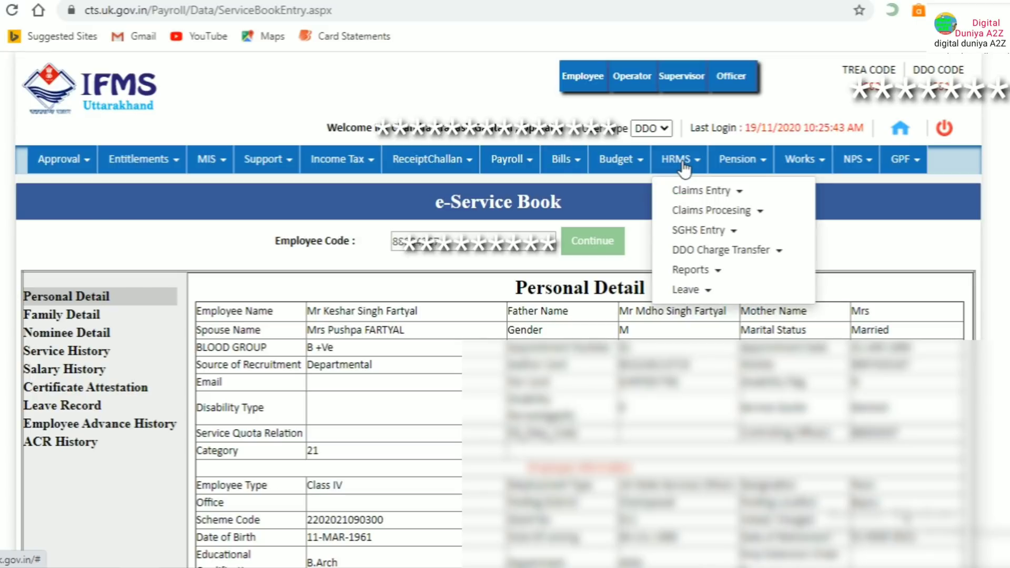
{"action": "mouse_move", "coordinate": [689, 271]}
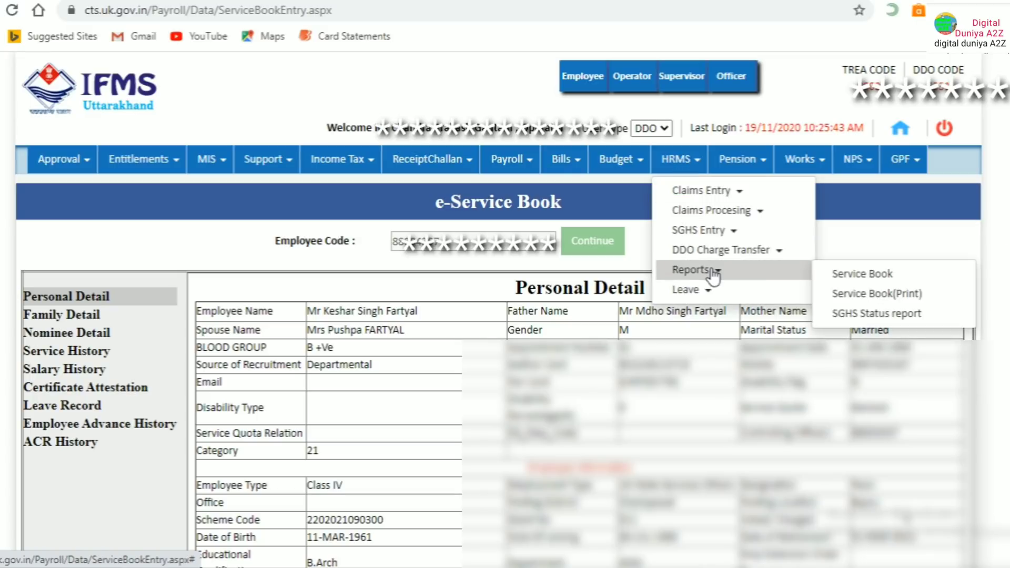
{"action": "left_click", "coordinate": [859, 274]}
{"action": "scroll", "coordinate": [415, 254], "scroll_direction": "down", "scroll_amount": 3}
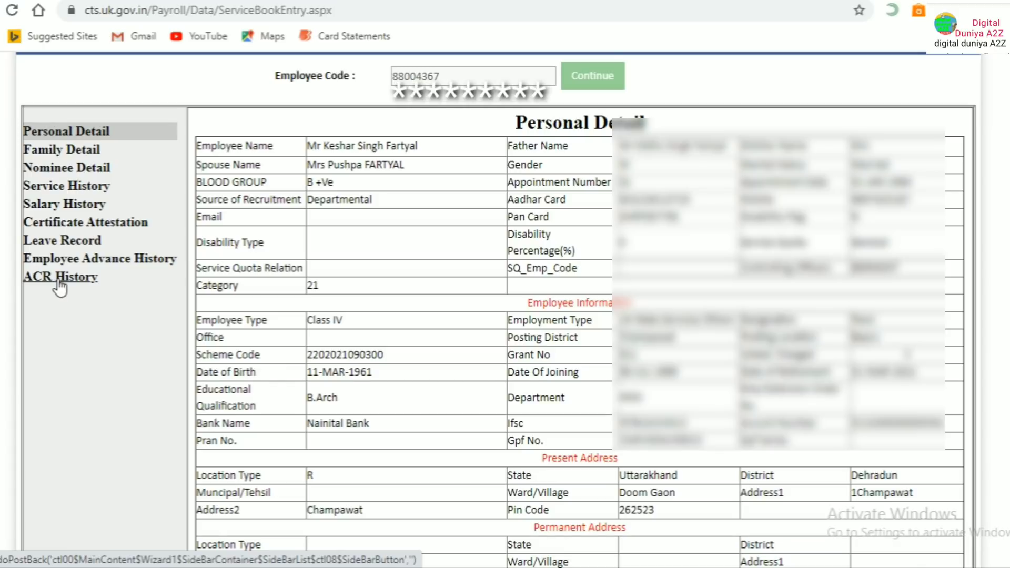
{"action": "scroll", "coordinate": [59, 287], "scroll_direction": "down", "scroll_amount": 1}
{"action": "scroll", "coordinate": [60, 284], "scroll_direction": "down", "scroll_amount": 3}
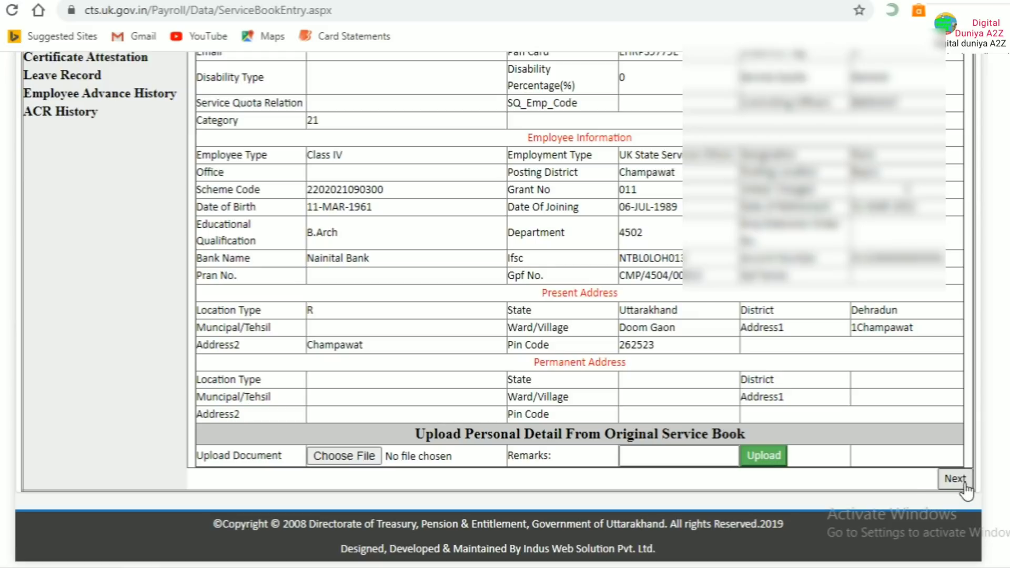
{"action": "scroll", "coordinate": [142, 242], "scroll_direction": "up", "scroll_amount": 5}
{"action": "scroll", "coordinate": [100, 210], "scroll_direction": "up", "scroll_amount": 2}
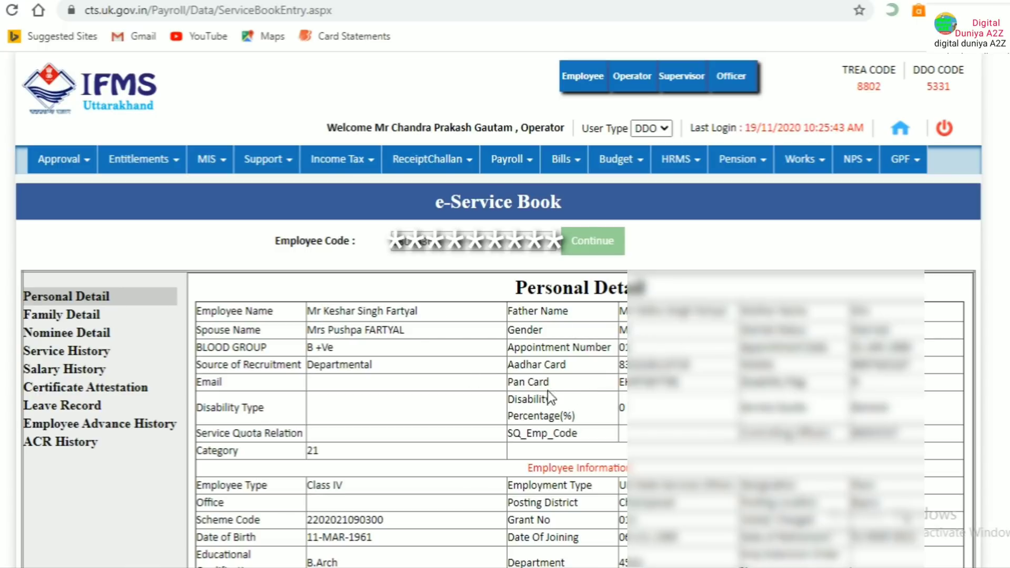
{"action": "scroll", "coordinate": [550, 361], "scroll_direction": "down", "scroll_amount": 5}
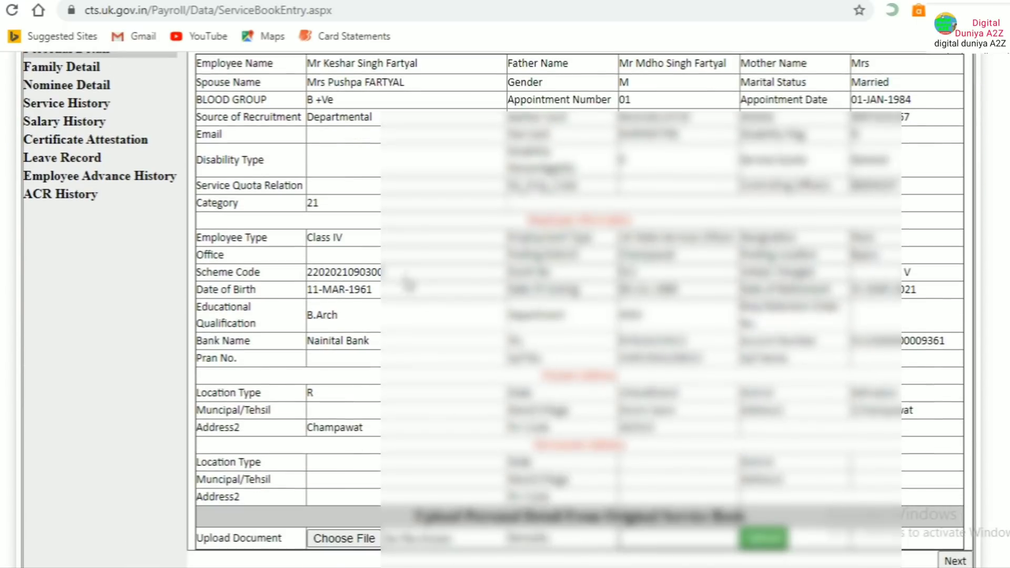
{"action": "scroll", "coordinate": [408, 284], "scroll_direction": "down", "scroll_amount": 2}
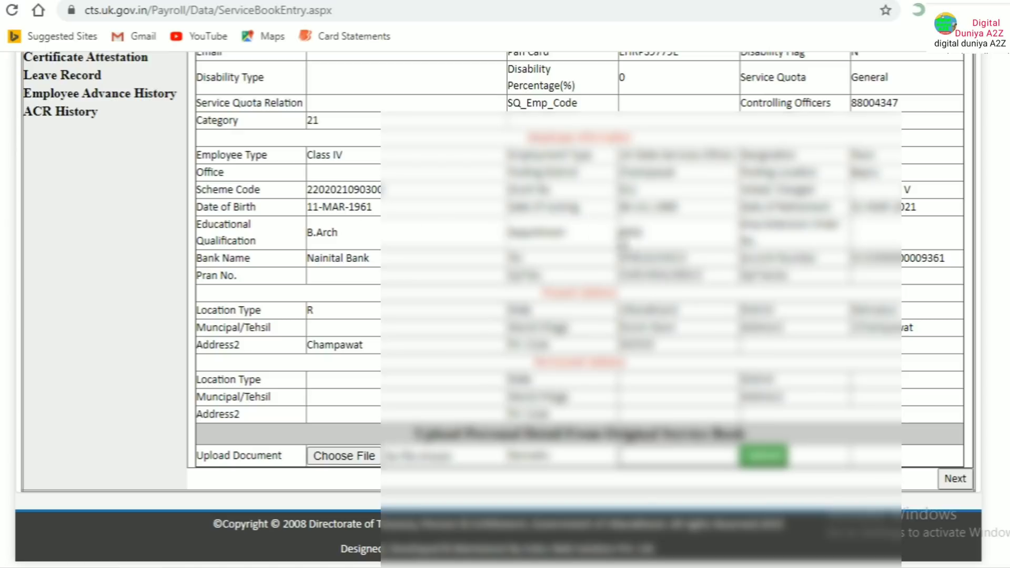
{"action": "scroll", "coordinate": [645, 198], "scroll_direction": "down", "scroll_amount": 1}
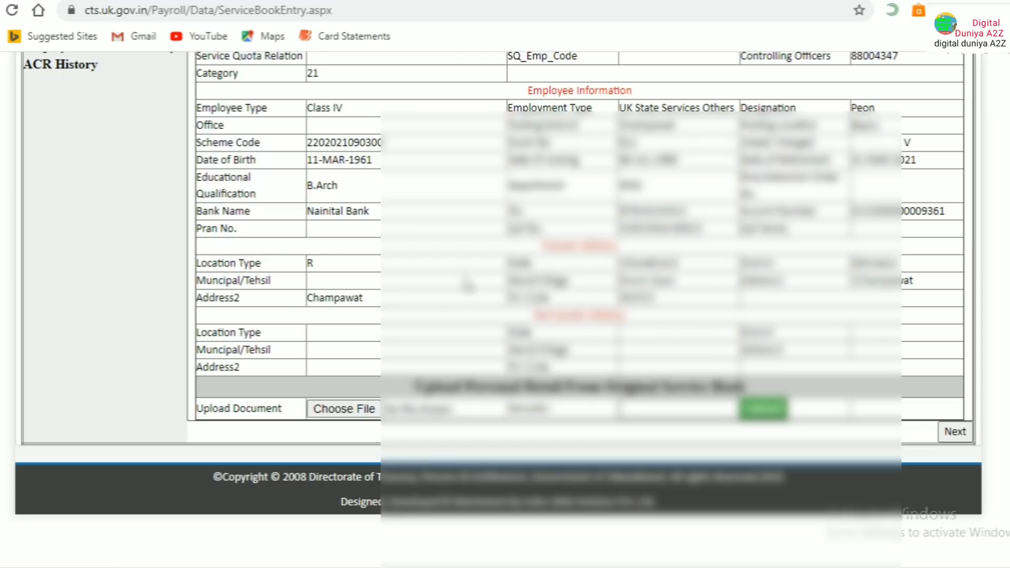
{"action": "scroll", "coordinate": [457, 369], "scroll_direction": "up", "scroll_amount": 7}
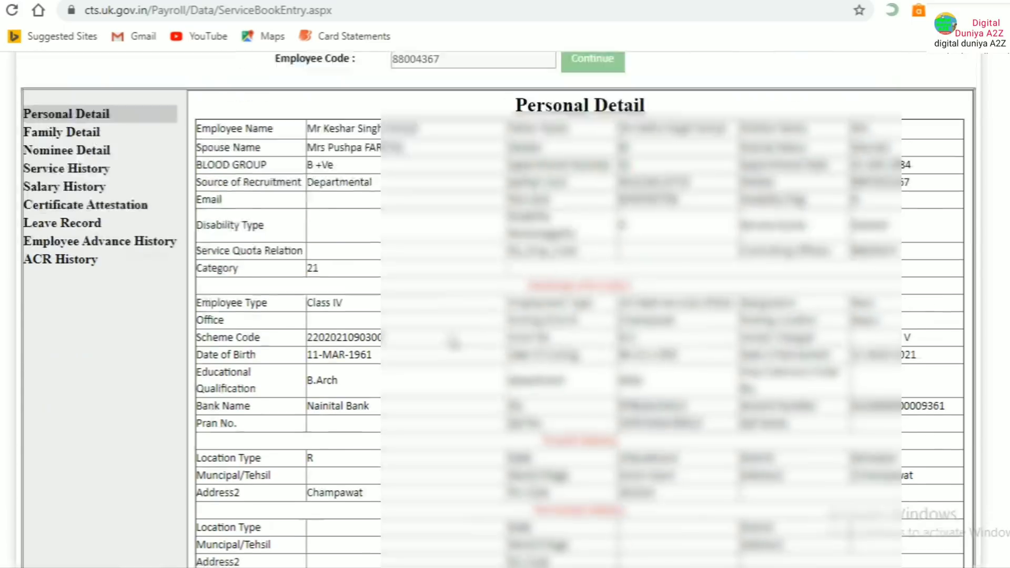
{"action": "scroll", "coordinate": [359, 285], "scroll_direction": "down", "scroll_amount": 5}
{"action": "scroll", "coordinate": [356, 289], "scroll_direction": "up", "scroll_amount": 5}
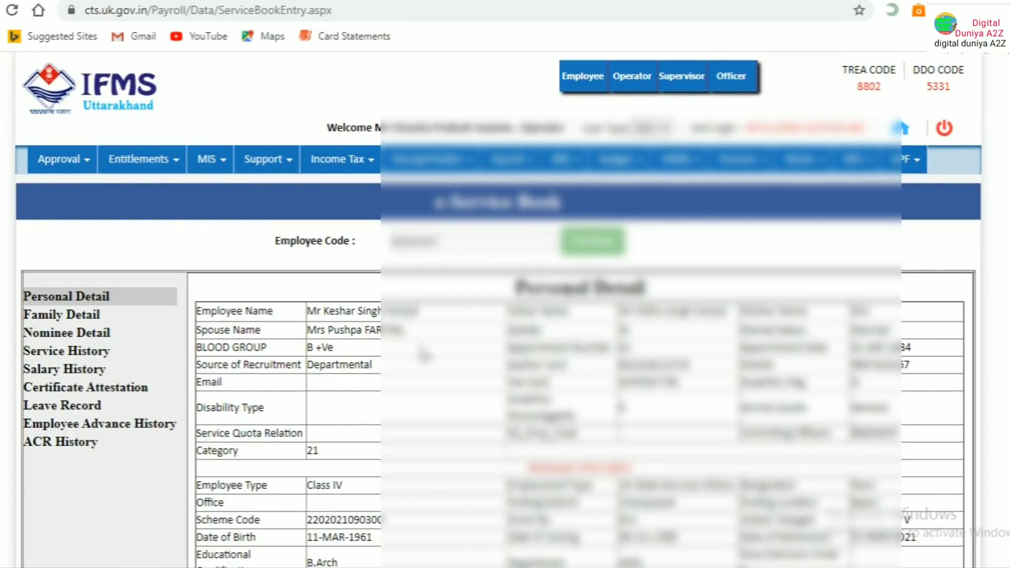
{"action": "scroll", "coordinate": [528, 429], "scroll_direction": "down", "scroll_amount": 5}
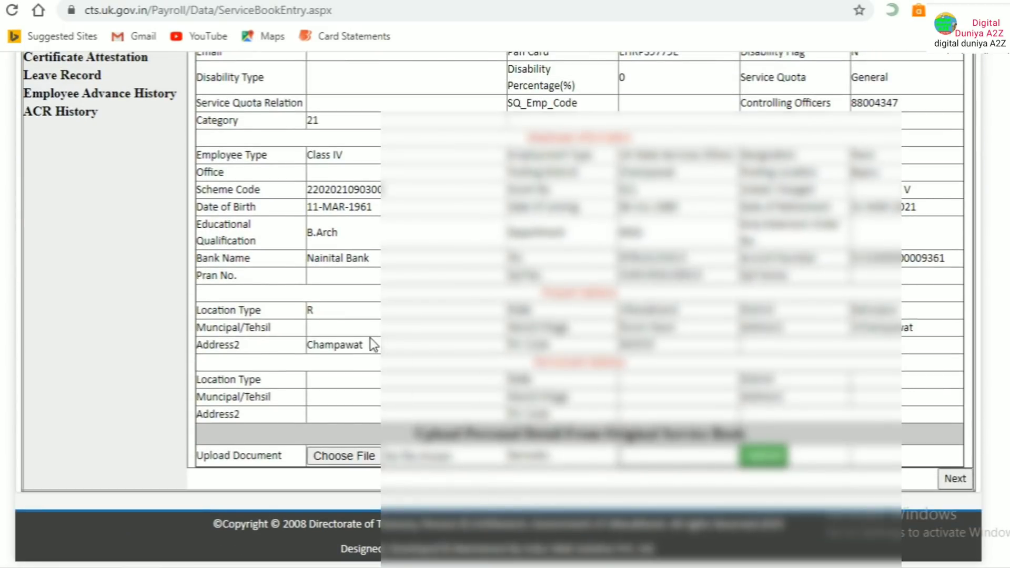
{"action": "scroll", "coordinate": [471, 279], "scroll_direction": "up", "scroll_amount": 4}
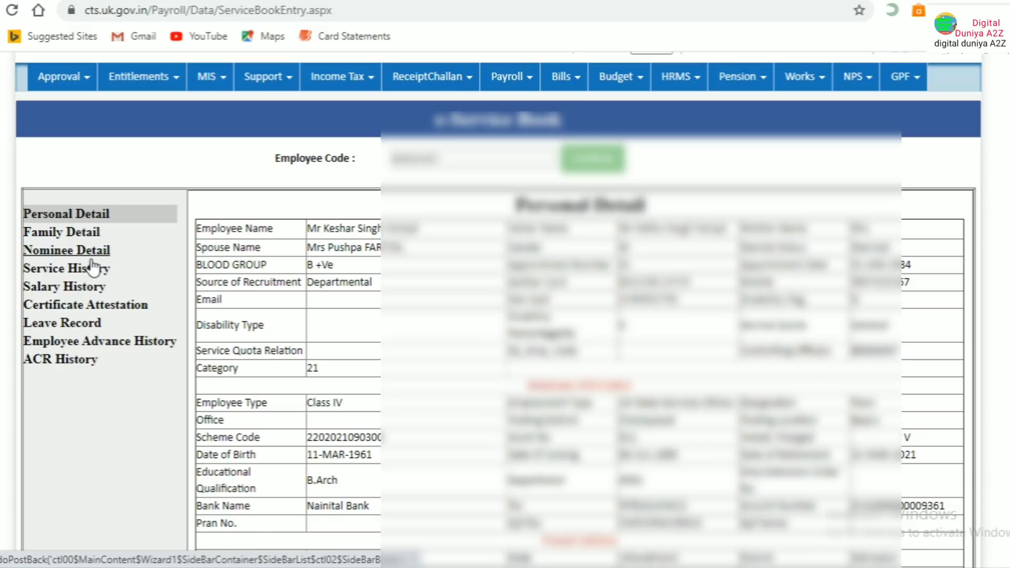
{"action": "scroll", "coordinate": [94, 268], "scroll_direction": "down", "scroll_amount": 5}
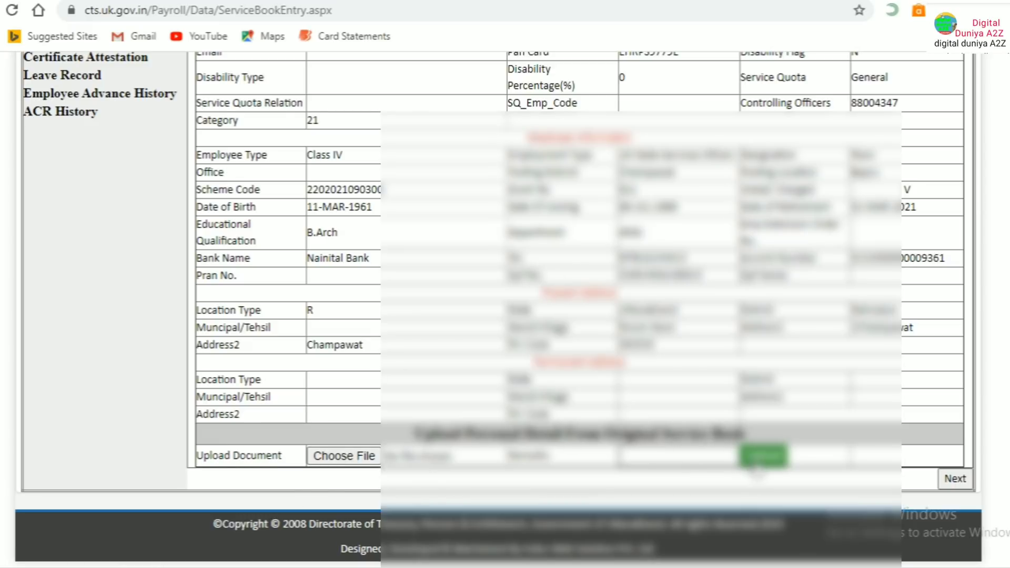
{"action": "scroll", "coordinate": [211, 237], "scroll_direction": "up", "scroll_amount": 6}
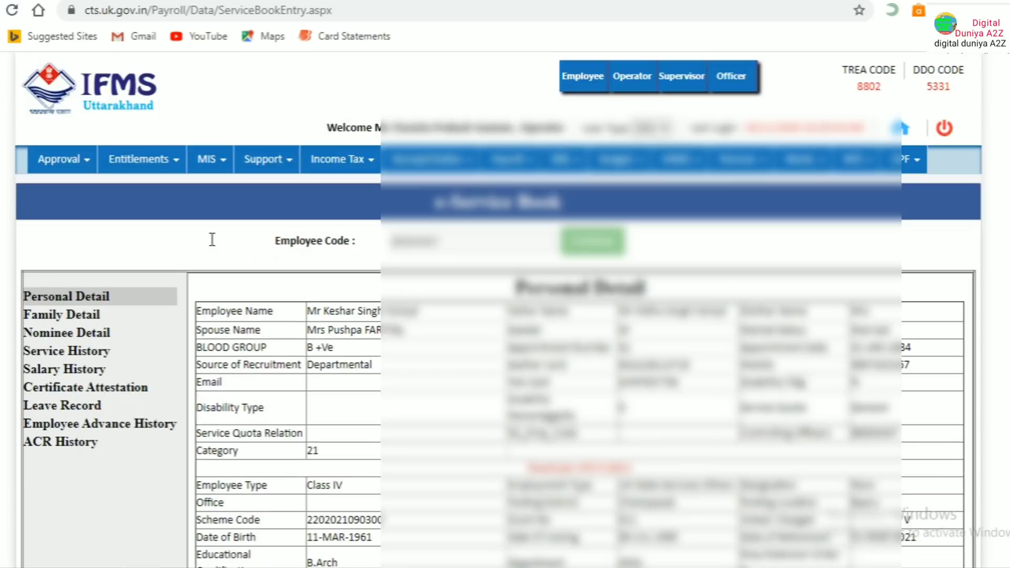
{"action": "scroll", "coordinate": [676, 369], "scroll_direction": "down", "scroll_amount": 6}
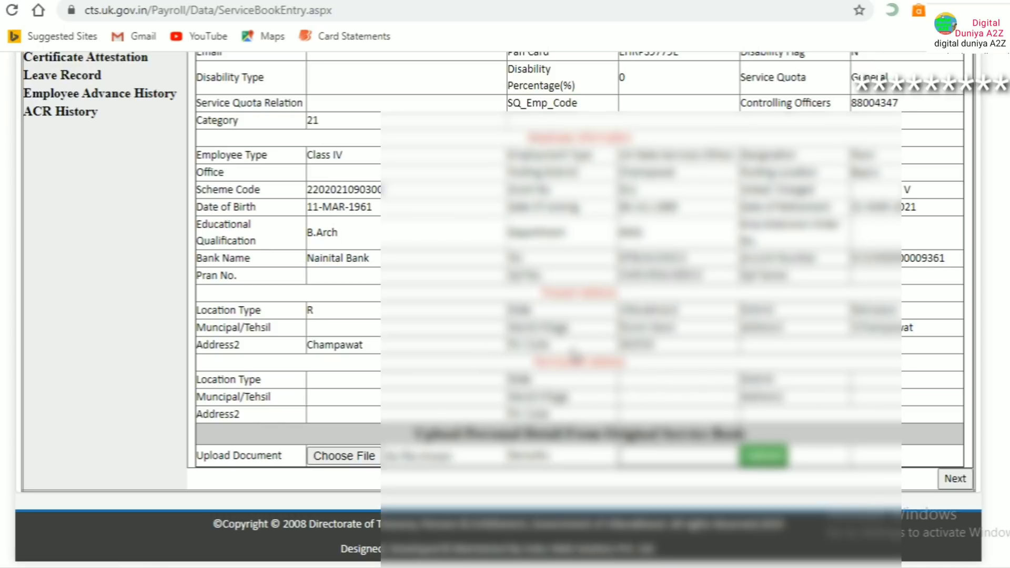
{"action": "scroll", "coordinate": [486, 339], "scroll_direction": "up", "scroll_amount": 6}
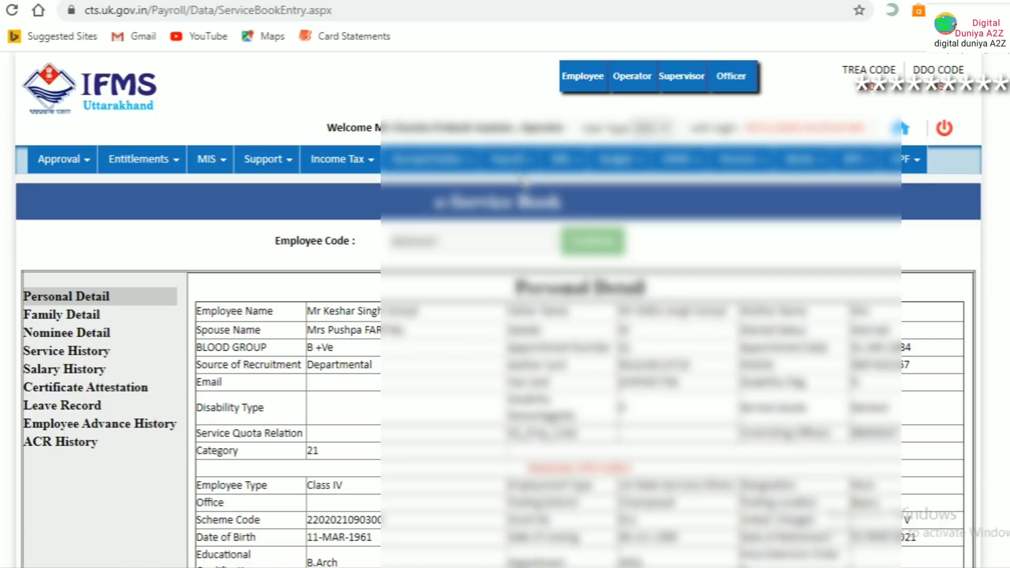
Open Payroll > Employee Master > Employee Master to get a blank Personal Details form
{"action": "left_click", "coordinate": [511, 167]}
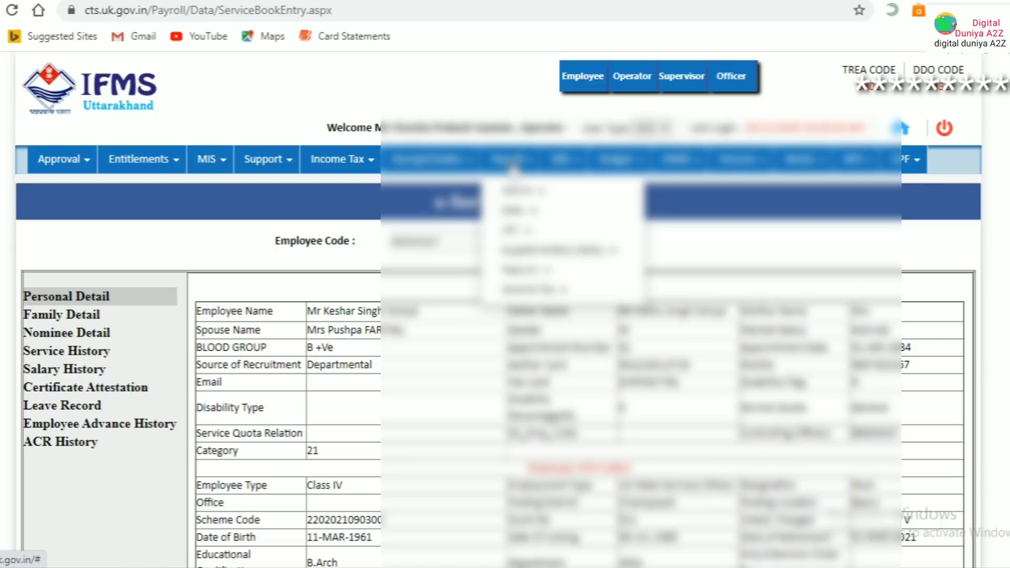
{"action": "mouse_move", "coordinate": [518, 192]}
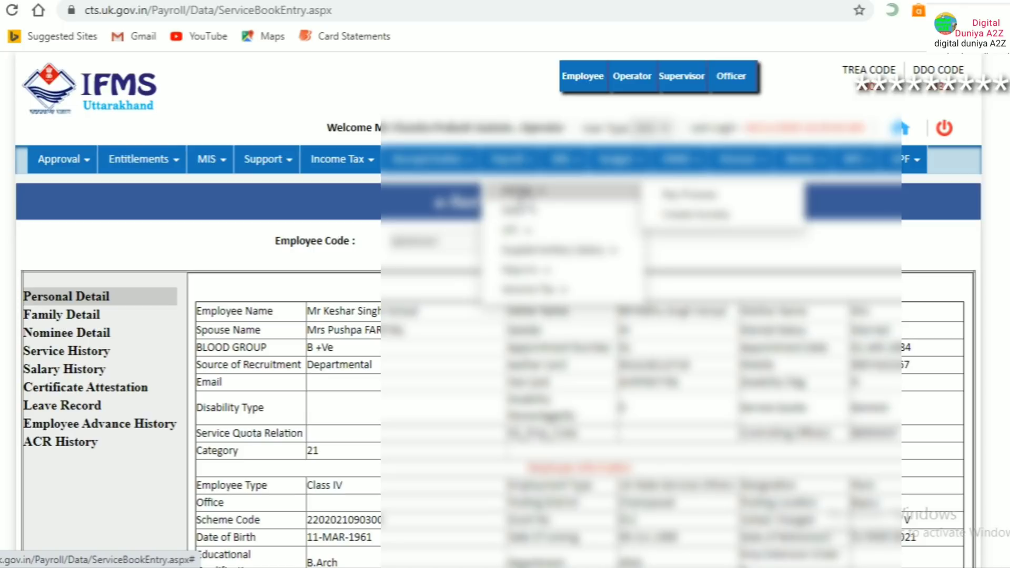
{"action": "mouse_move", "coordinate": [517, 214]}
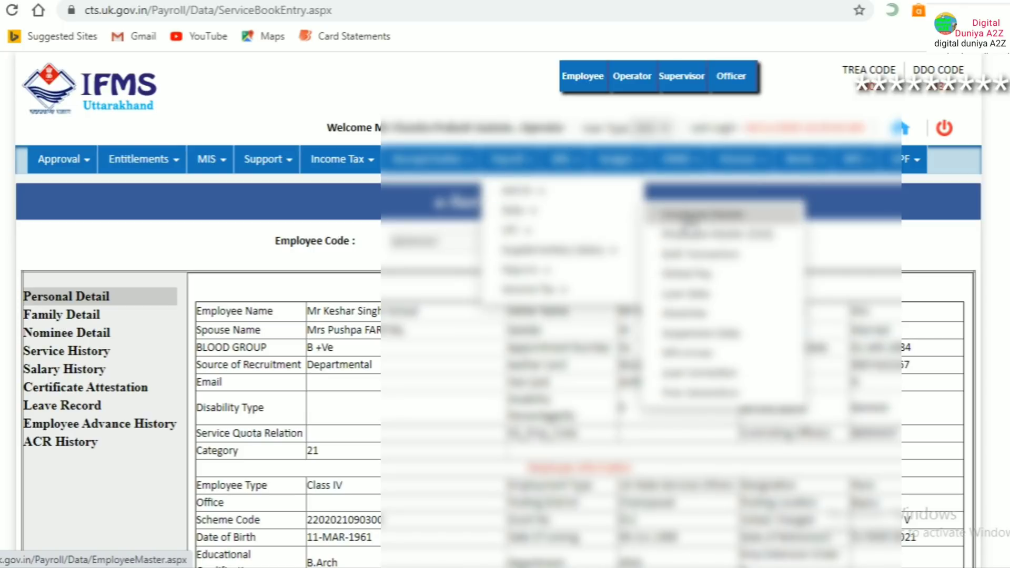
{"action": "left_click", "coordinate": [687, 218]}
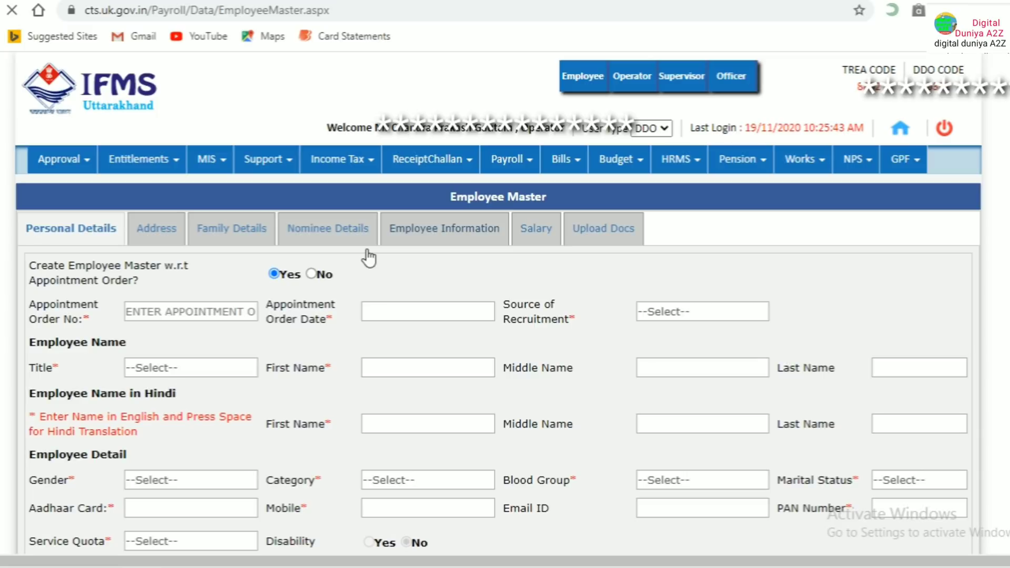
Choose No for creating from an appointment order and fetch the existing employee by ID
{"action": "left_click", "coordinate": [310, 273]}
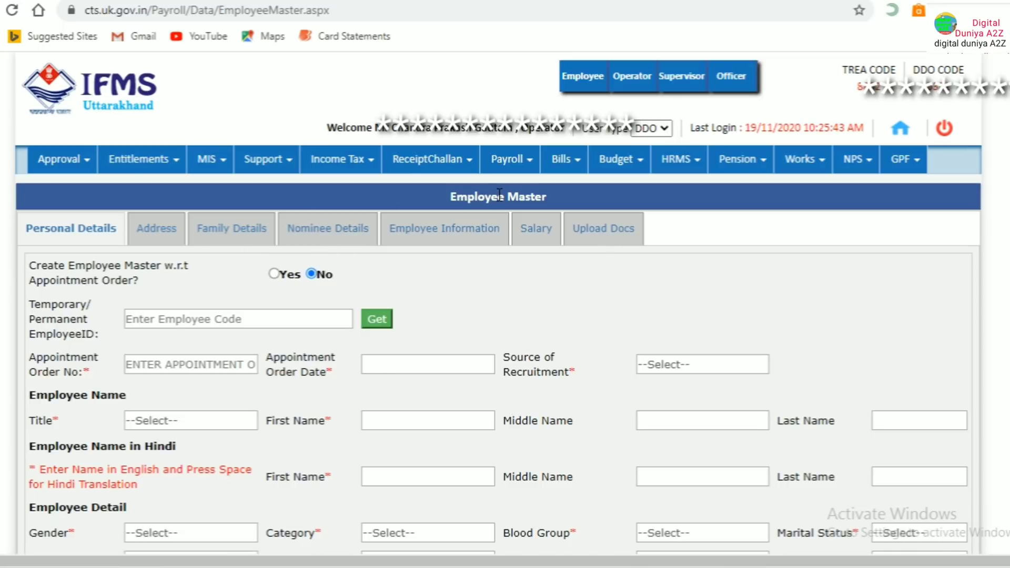
{"action": "left_click", "coordinate": [237, 317]}
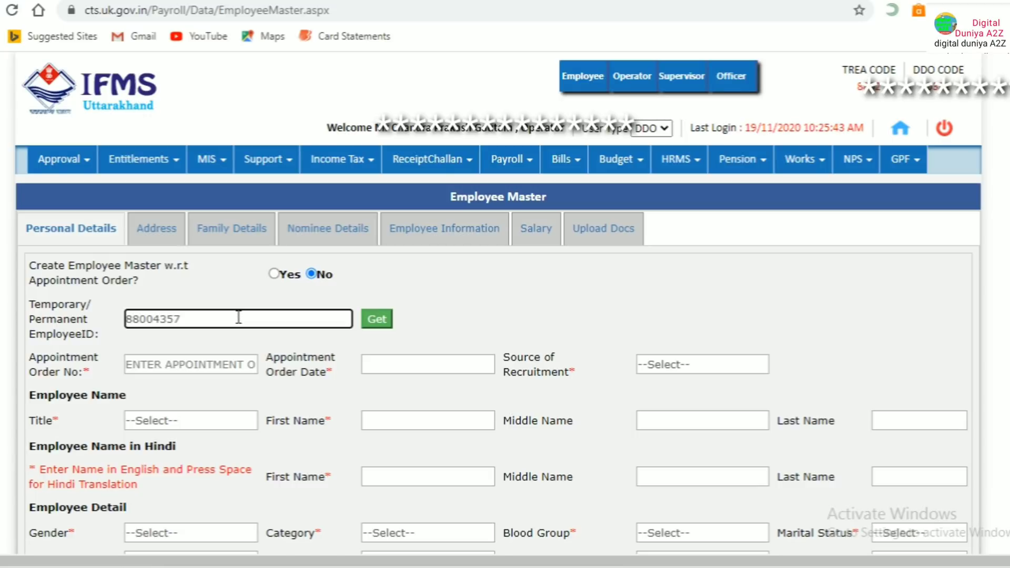
{"action": "left_click", "coordinate": [372, 318]}
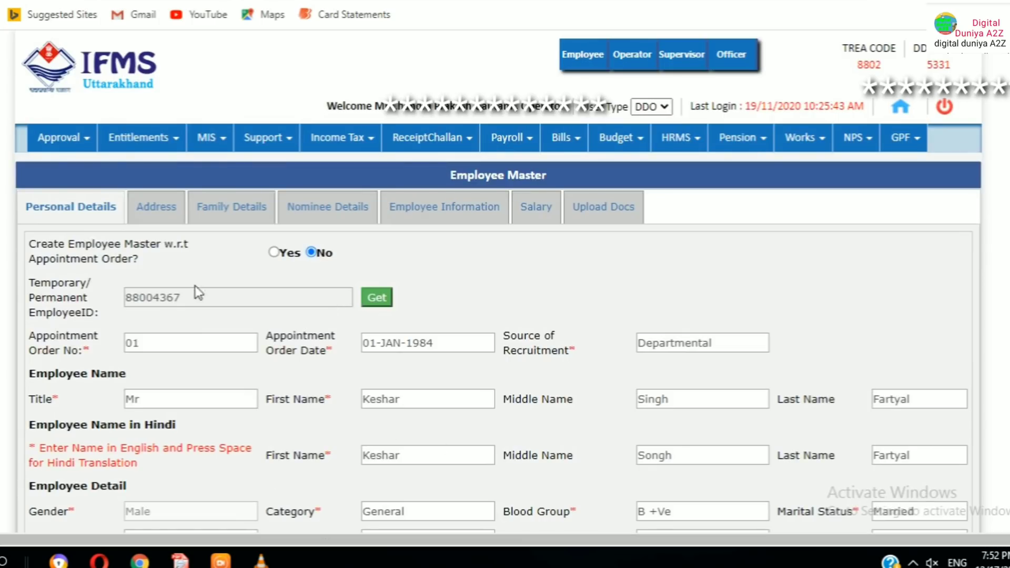
Review the Address, Family, Nominee, Employee Information, Salary and Upload Docs tabs
{"action": "left_click", "coordinate": [152, 209]}
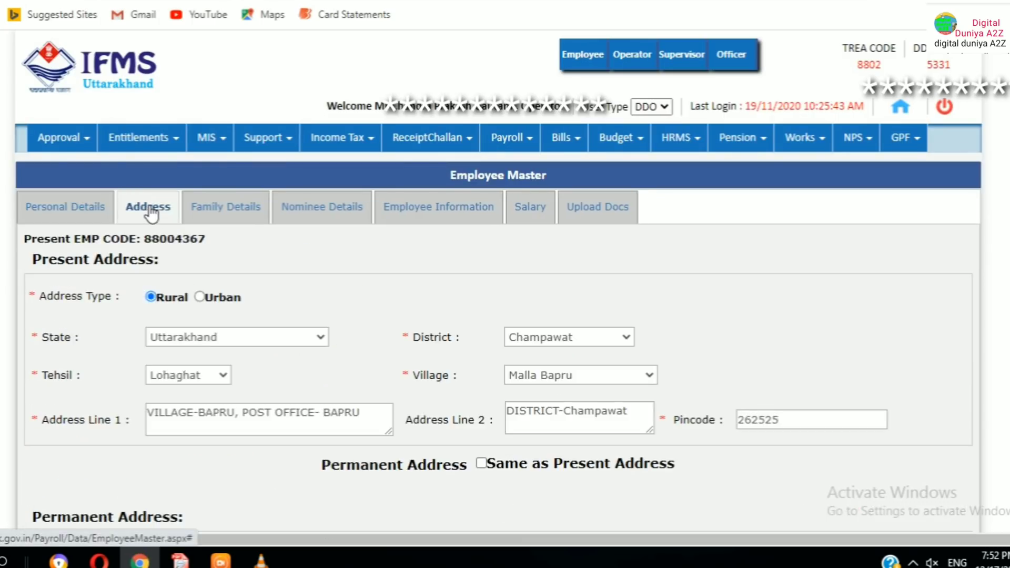
{"action": "left_click", "coordinate": [231, 209]}
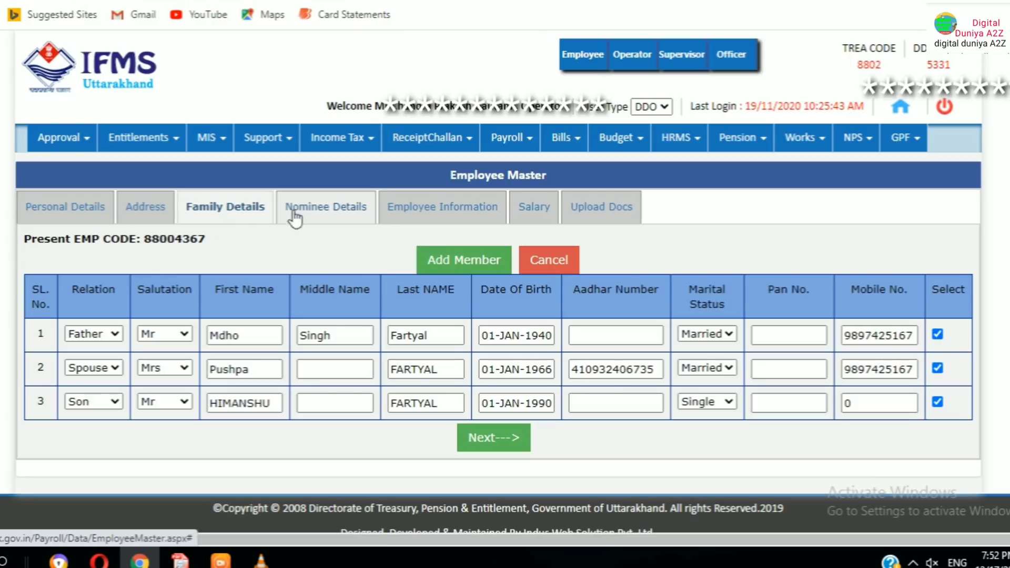
{"action": "left_click", "coordinate": [320, 206]}
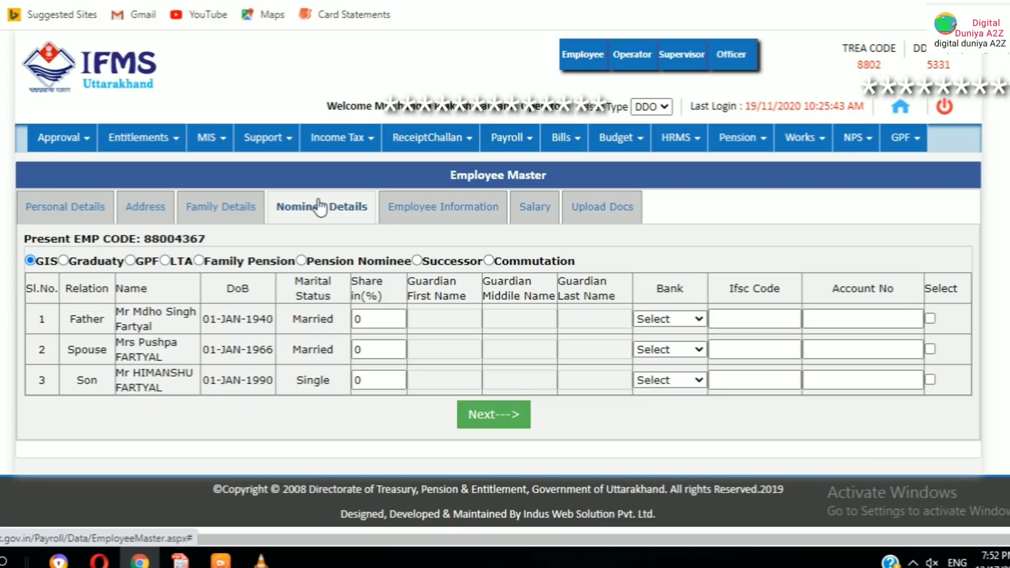
{"action": "left_click", "coordinate": [448, 211]}
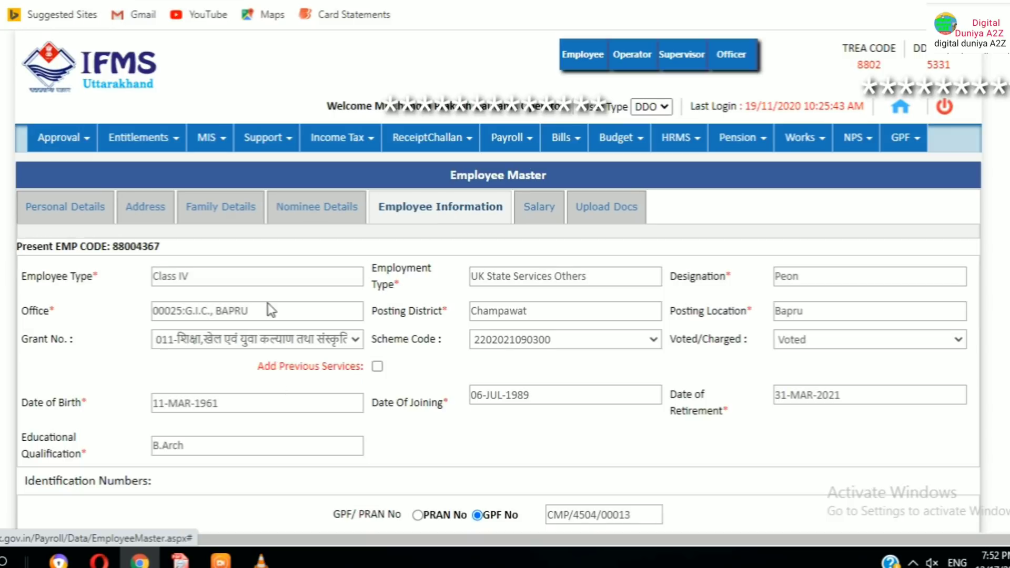
{"action": "scroll", "coordinate": [294, 301], "scroll_direction": "down", "scroll_amount": 4}
{"action": "scroll", "coordinate": [282, 287], "scroll_direction": "up", "scroll_amount": 6}
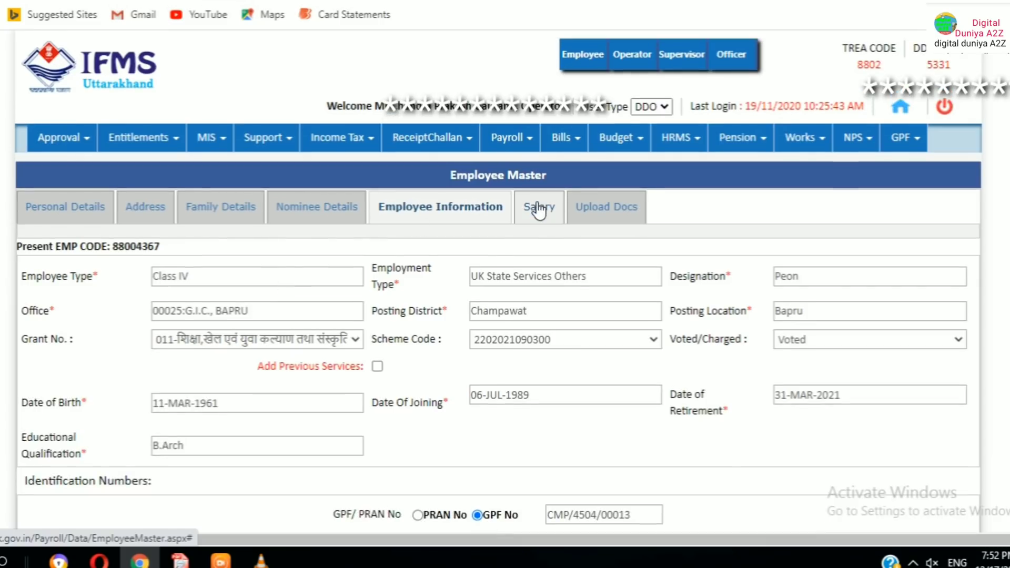
{"action": "left_click", "coordinate": [539, 210]}
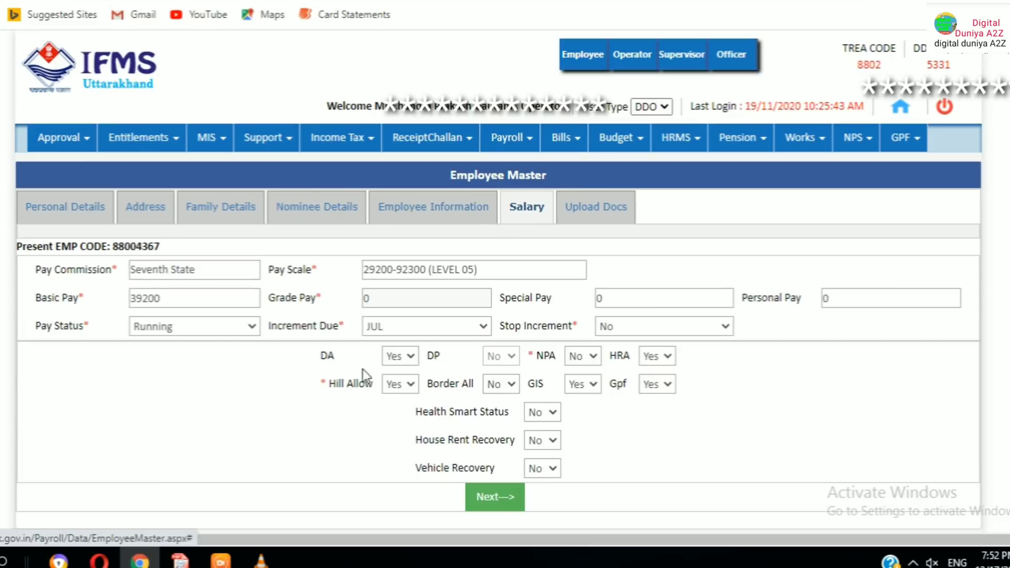
{"action": "left_click", "coordinate": [574, 211]}
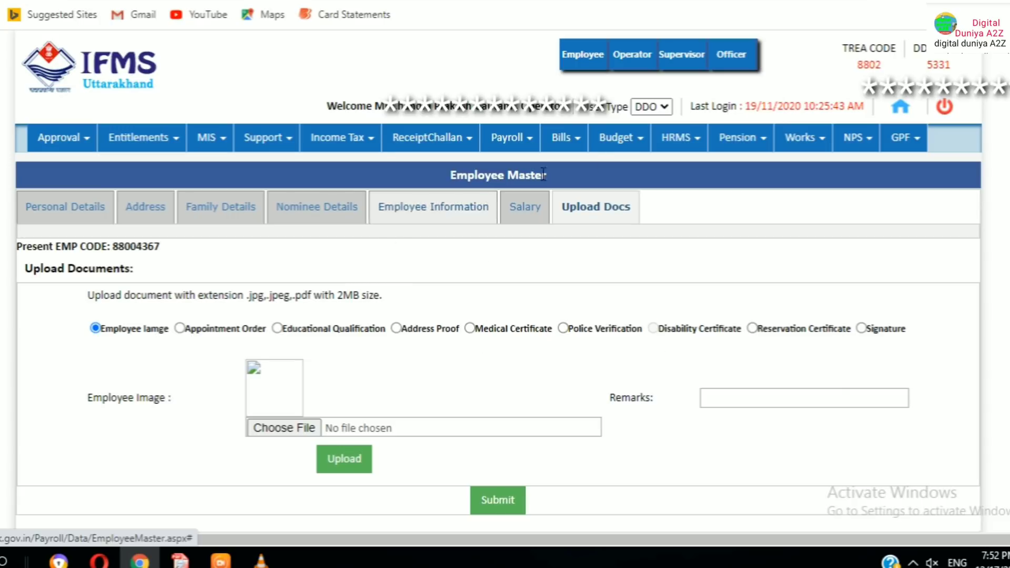
Reload the record via HRMS > Reports > Service Book and return to the Address tab
{"action": "left_click", "coordinate": [676, 150]}
{"action": "left_click", "coordinate": [718, 250]}
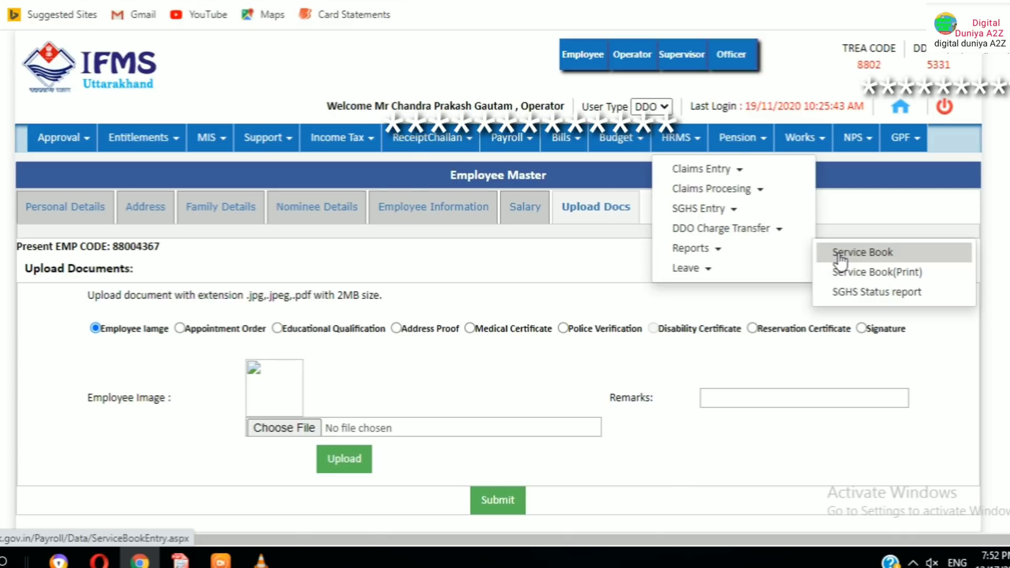
{"action": "left_click", "coordinate": [840, 255]}
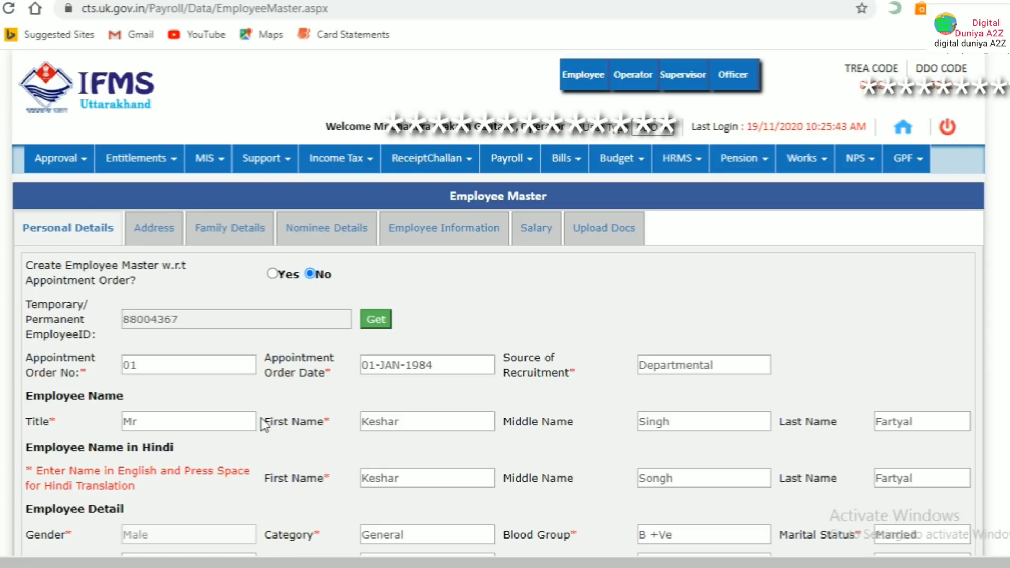
{"action": "scroll", "coordinate": [464, 454], "scroll_direction": "down", "scroll_amount": 8}
{"action": "scroll", "coordinate": [459, 450], "scroll_direction": "down", "scroll_amount": 3}
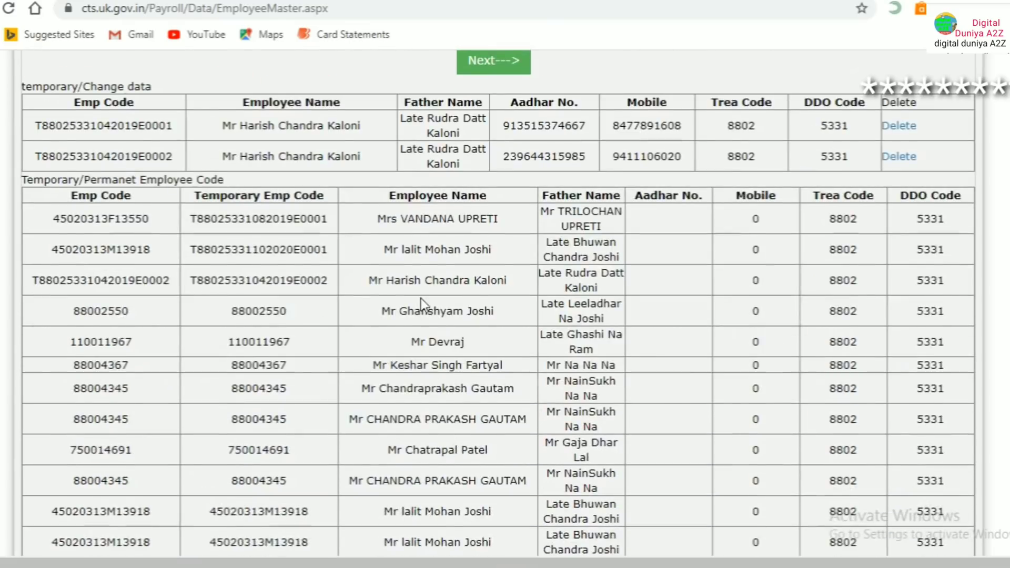
{"action": "scroll", "coordinate": [421, 299], "scroll_direction": "up", "scroll_amount": 8}
{"action": "scroll", "coordinate": [473, 271], "scroll_direction": "up", "scroll_amount": 3}
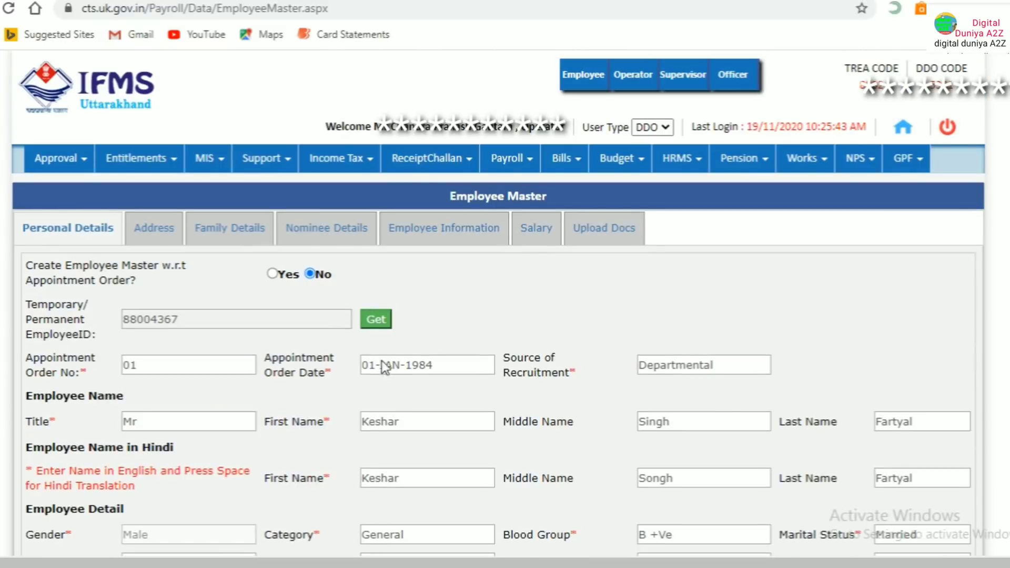
{"action": "left_click", "coordinate": [157, 233]}
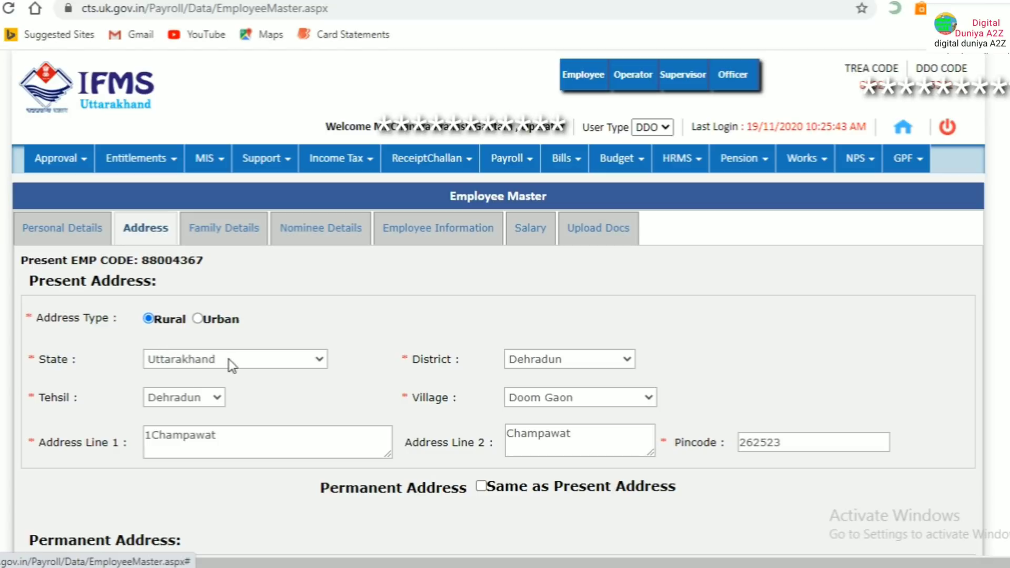
Set the district to Champawat, save the address, and close the record-created confirmation
{"action": "left_click", "coordinate": [602, 361]}
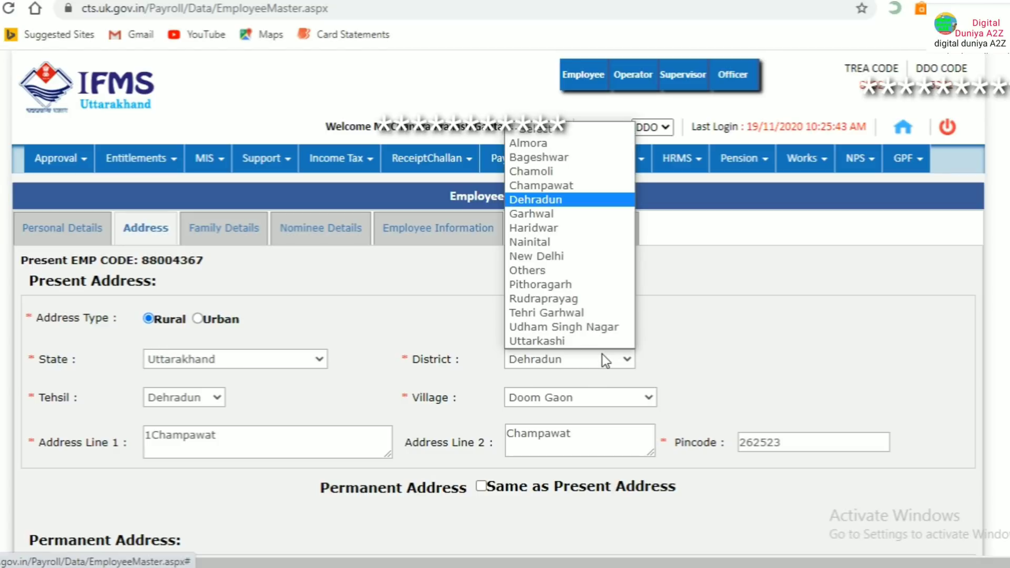
{"action": "left_click", "coordinate": [541, 184]}
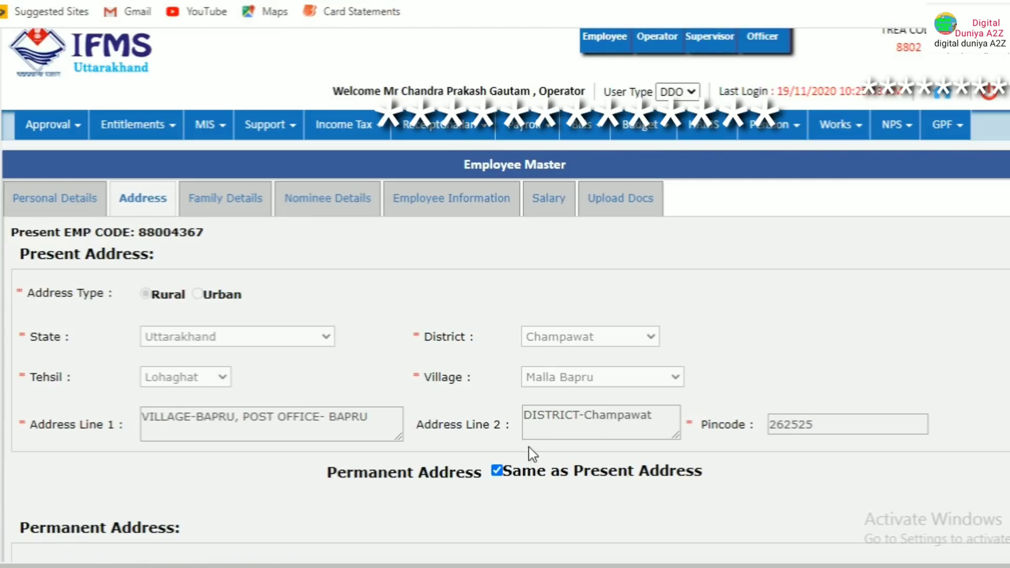
{"action": "scroll", "coordinate": [506, 473], "scroll_direction": "down", "scroll_amount": 2}
{"action": "scroll", "coordinate": [505, 471], "scroll_direction": "down", "scroll_amount": 3}
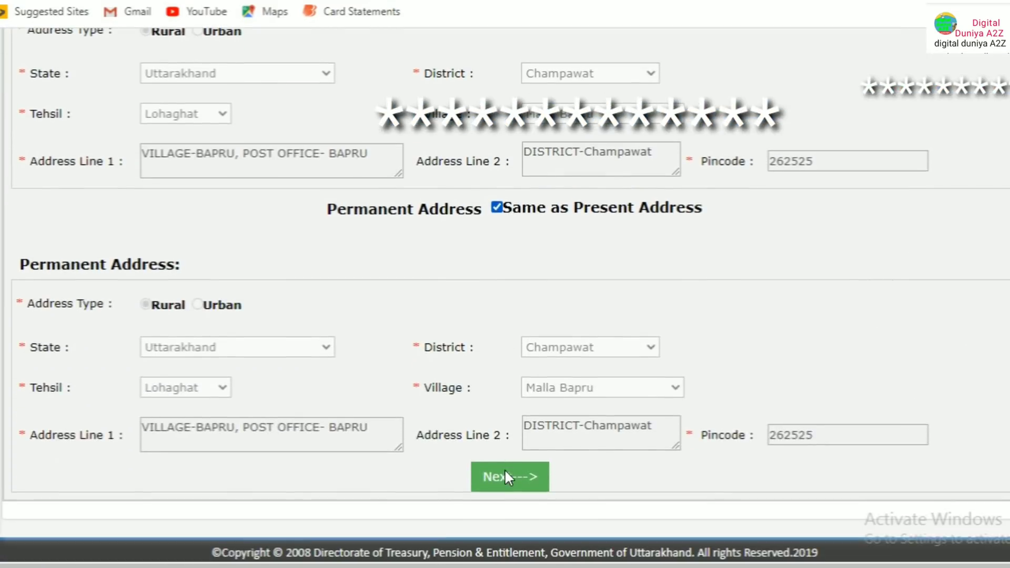
{"action": "left_click", "coordinate": [510, 389]}
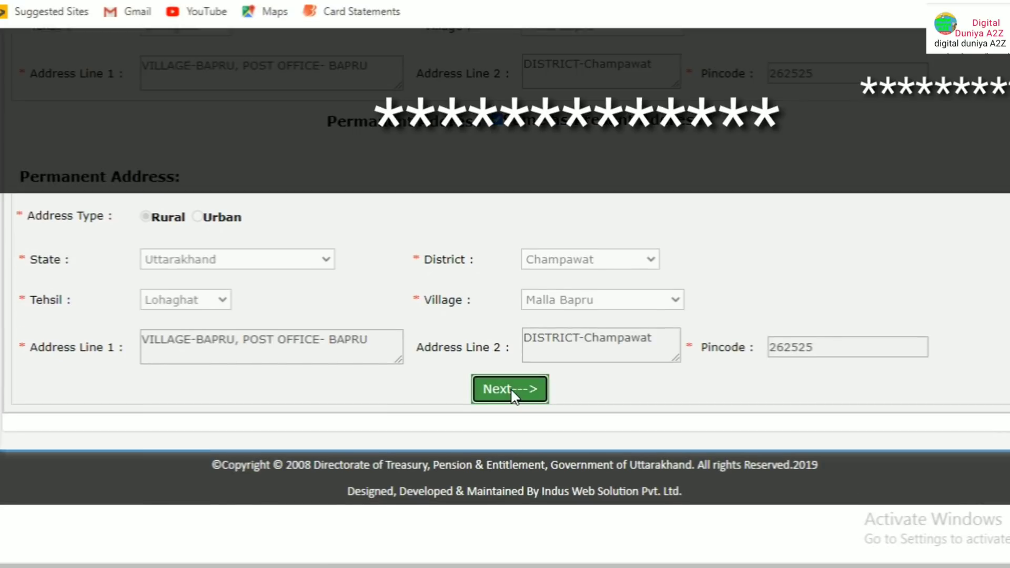
{"action": "scroll", "coordinate": [484, 280], "scroll_direction": "up", "scroll_amount": 3}
{"action": "scroll", "coordinate": [488, 265], "scroll_direction": "up", "scroll_amount": 4}
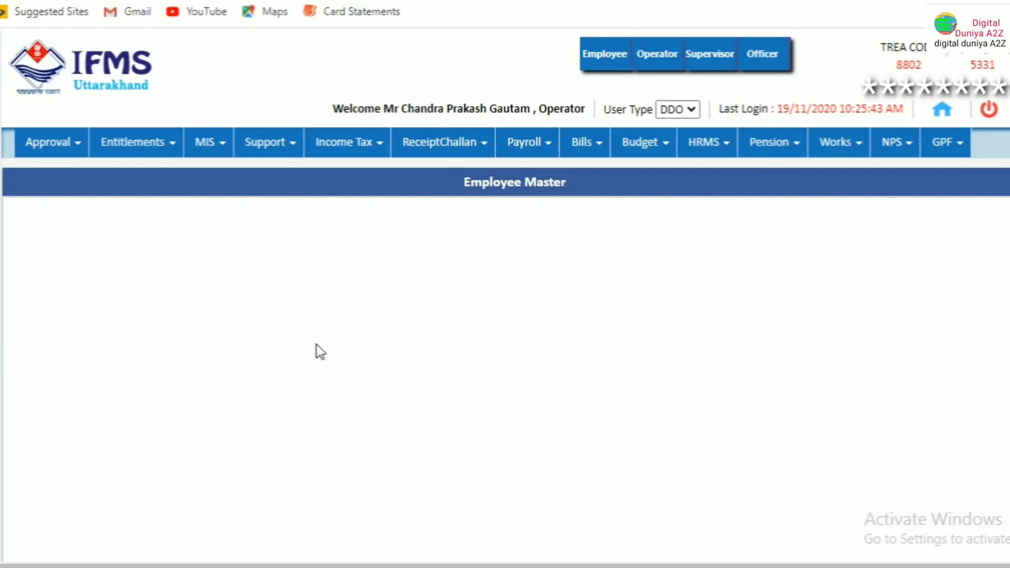
{"action": "scroll", "coordinate": [631, 323], "scroll_direction": "down", "scroll_amount": 5}
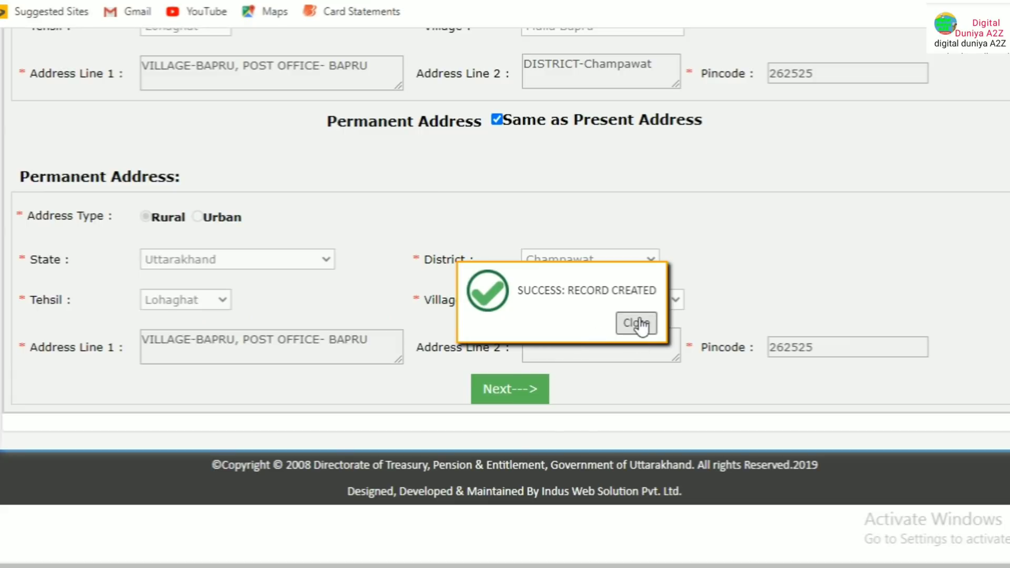
{"action": "left_click", "coordinate": [636, 323]}
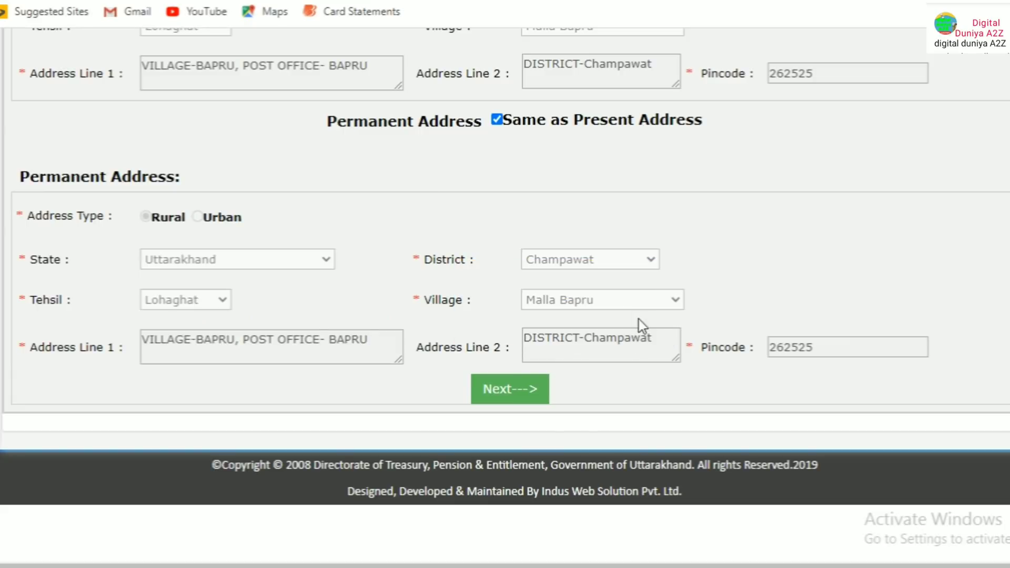
{"action": "scroll", "coordinate": [571, 235], "scroll_direction": "up", "scroll_amount": 6}
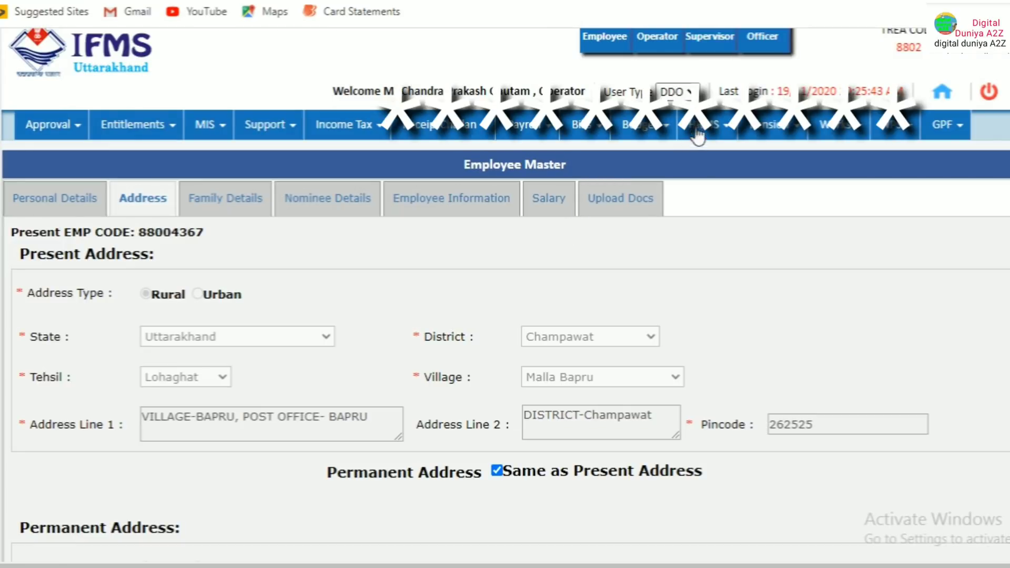
Reopen the e-Service Book and enter the employee's code in the lookup box
{"action": "left_click", "coordinate": [711, 137]}
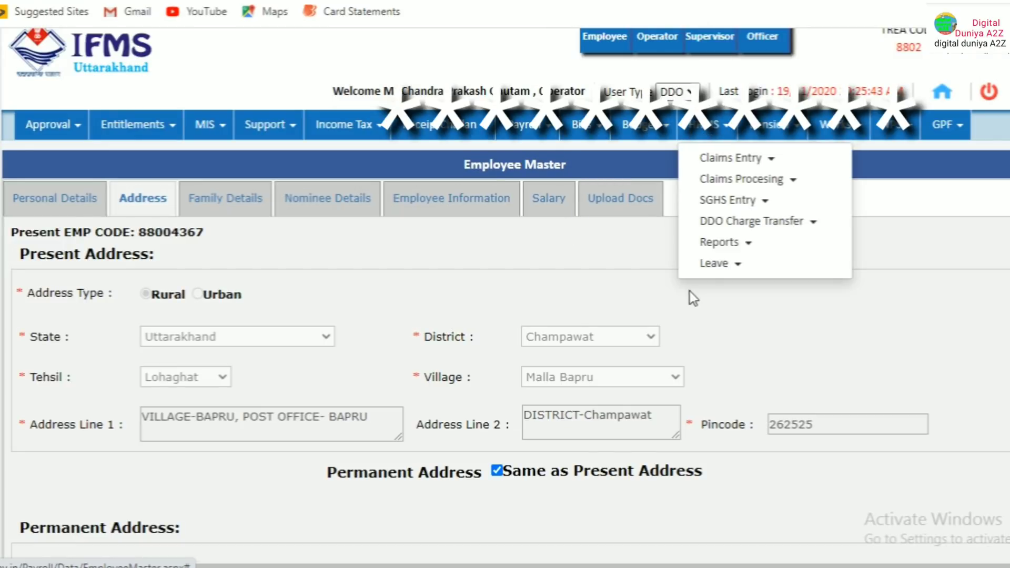
{"action": "mouse_move", "coordinate": [724, 248]}
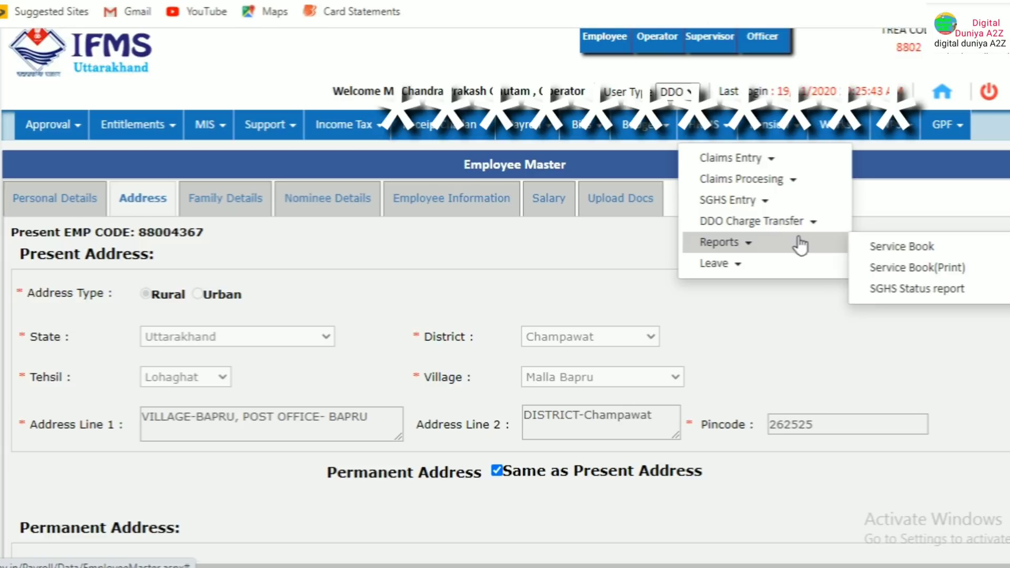
{"action": "left_click", "coordinate": [878, 256]}
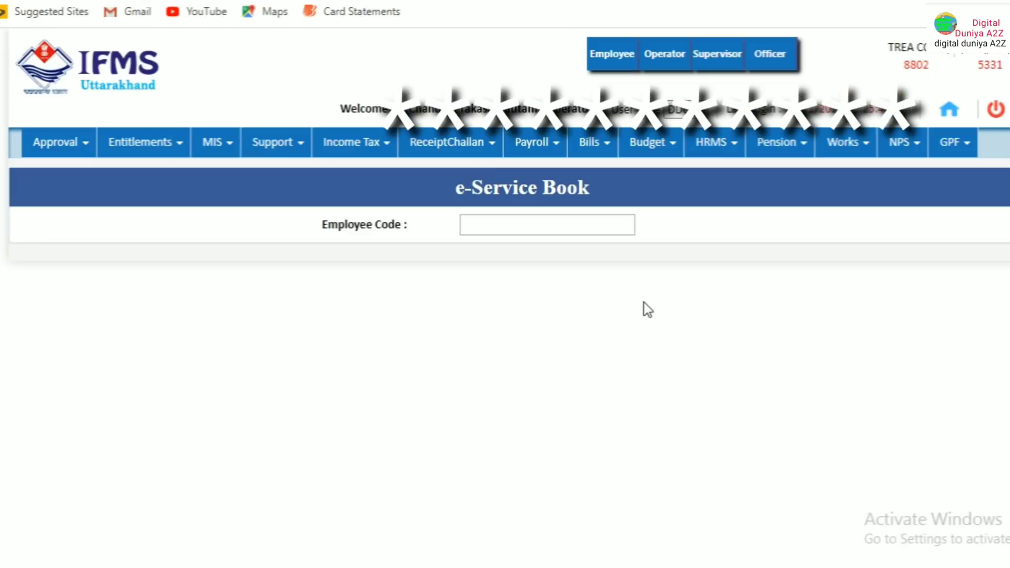
{"action": "left_click", "coordinate": [450, 225]}
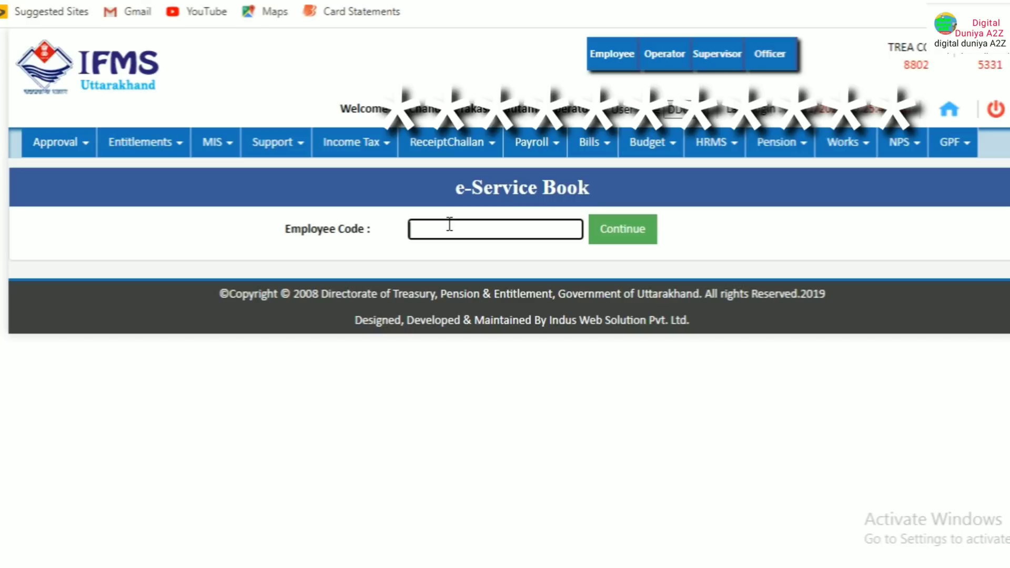
{"action": "type", "text": "8800 867"}
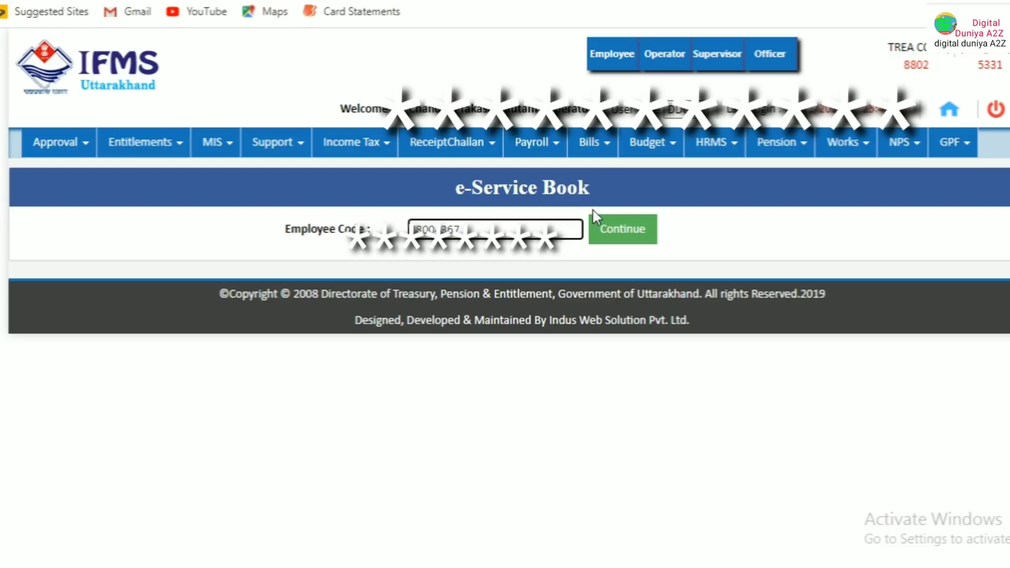
Load the employee's service book and show Family Detail listing father, spouse and son
{"action": "left_click", "coordinate": [613, 228]}
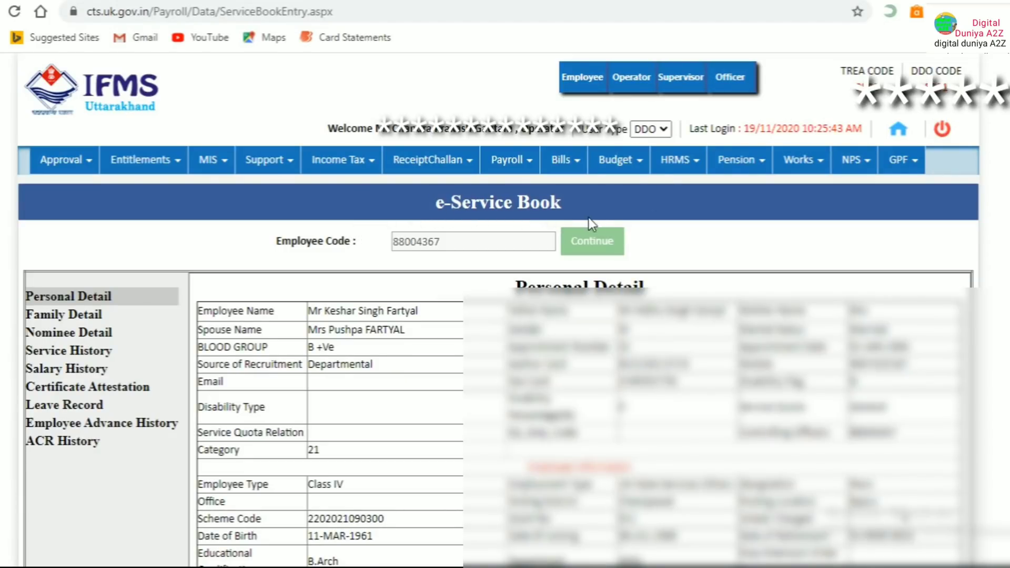
{"action": "scroll", "coordinate": [584, 221], "scroll_direction": "down", "scroll_amount": 8}
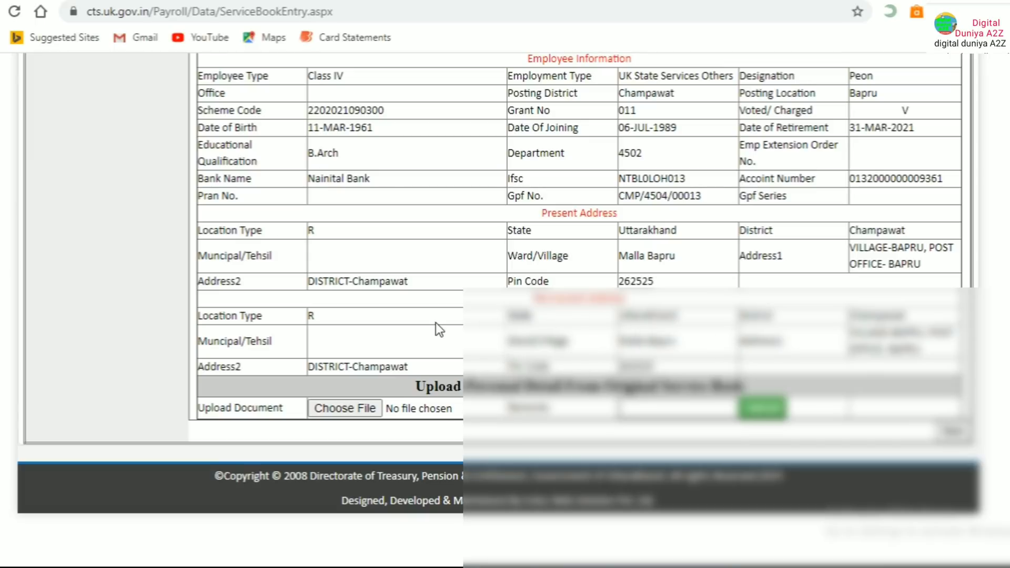
{"action": "scroll", "coordinate": [404, 273], "scroll_direction": "up", "scroll_amount": 4}
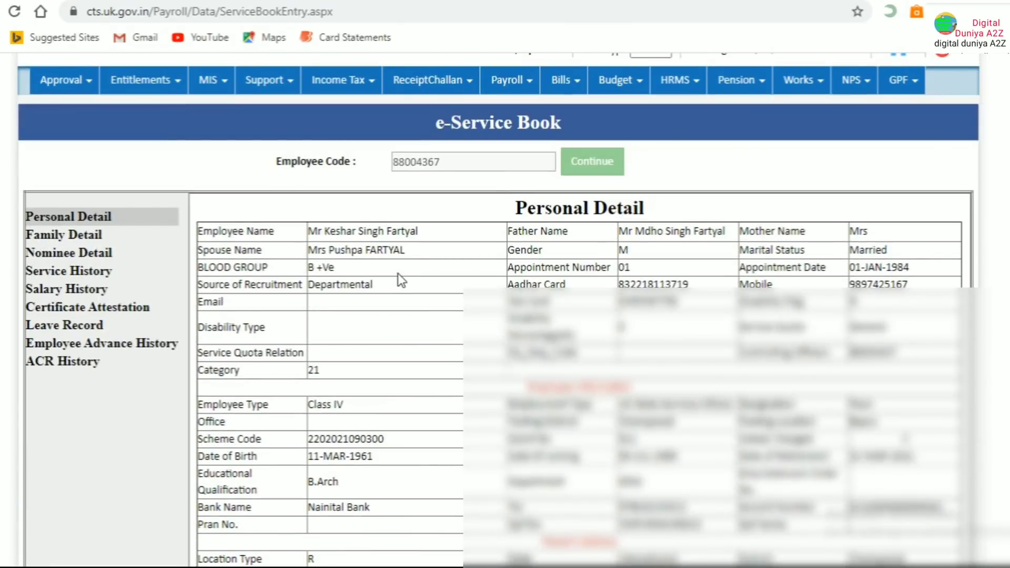
{"action": "scroll", "coordinate": [366, 301], "scroll_direction": "down", "scroll_amount": 4}
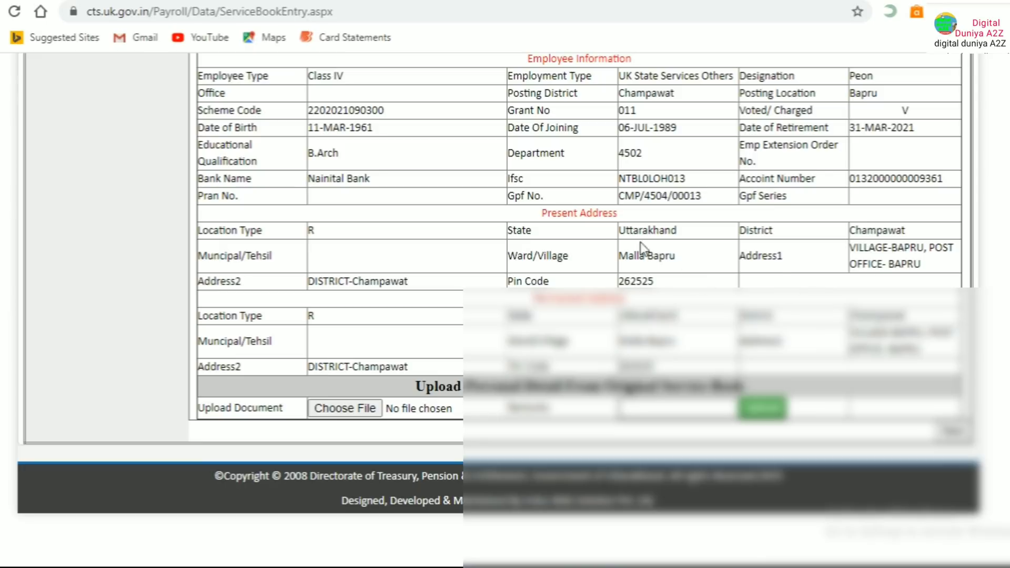
{"action": "scroll", "coordinate": [529, 245], "scroll_direction": "up", "scroll_amount": 7}
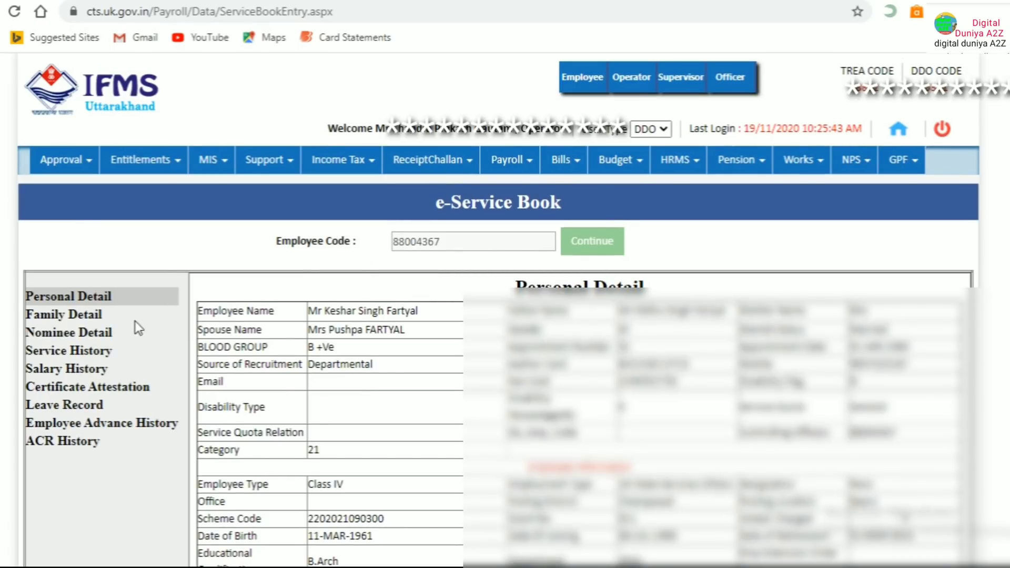
{"action": "left_click", "coordinate": [93, 316]}
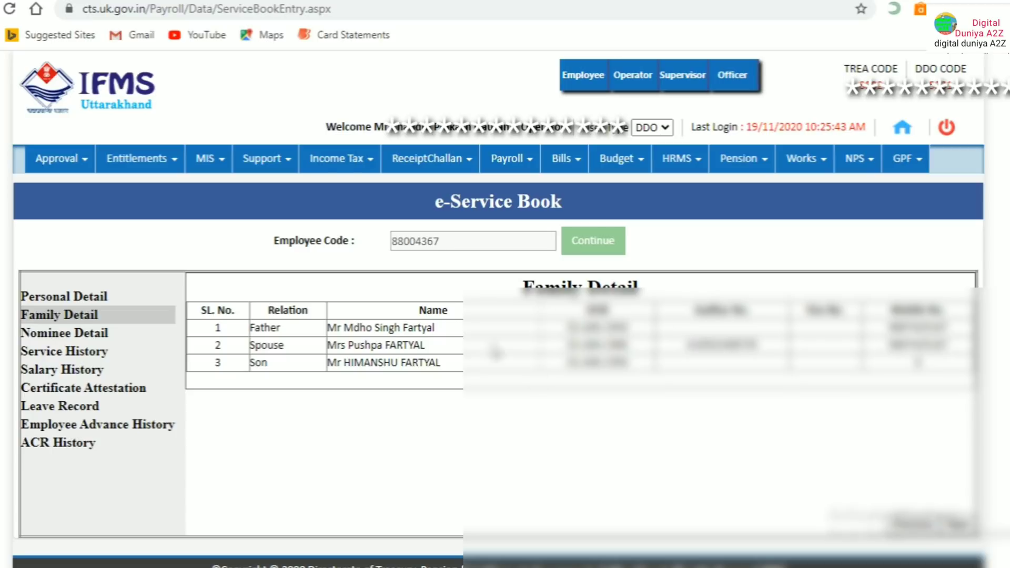
Browse the Payroll menu entries without selecting one
{"action": "mouse_move", "coordinate": [512, 159]}
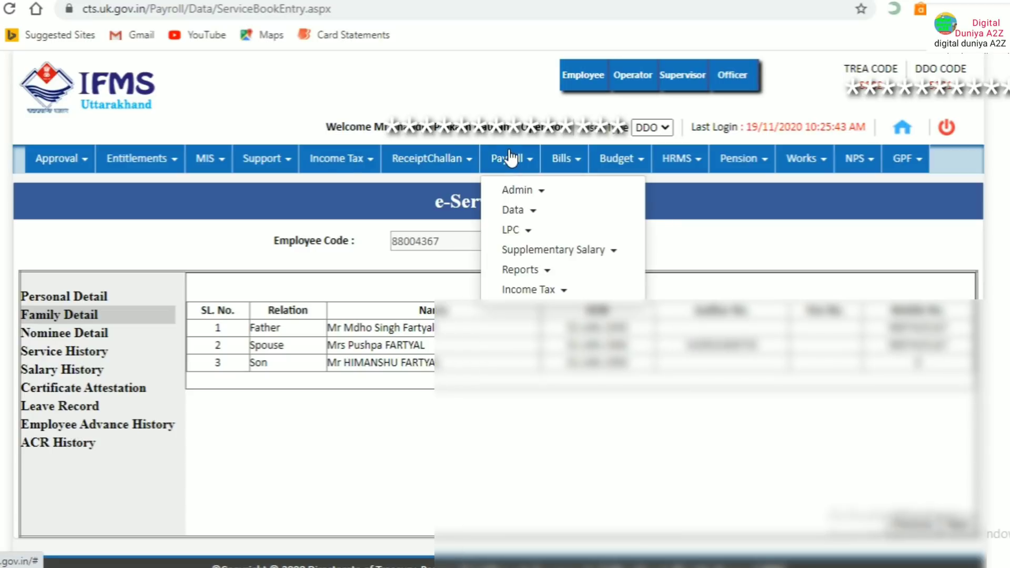
{"action": "mouse_move", "coordinate": [541, 251]}
{"action": "mouse_move", "coordinate": [530, 211]}
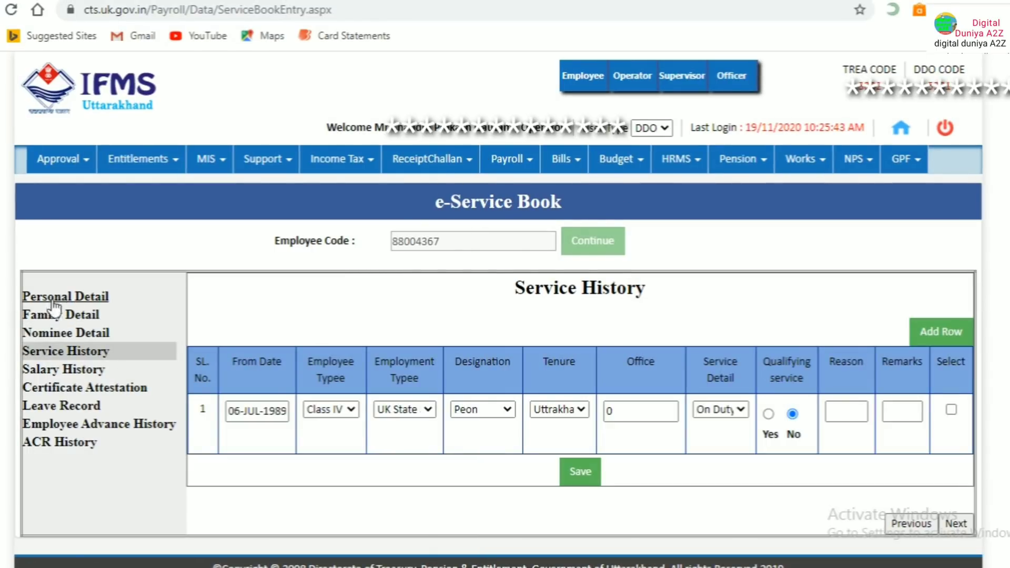
Keep row 1 as Class IV, enter 'GG' as its office, and leave service detail On Duty
{"action": "left_click", "coordinate": [350, 408]}
{"action": "left_click", "coordinate": [349, 409]}
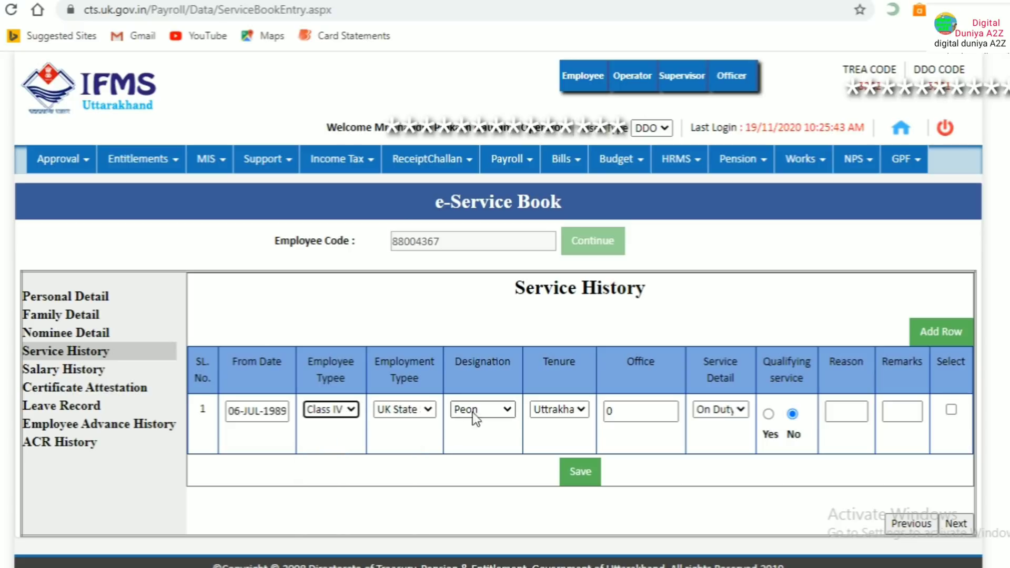
{"action": "left_click", "coordinate": [636, 411]}
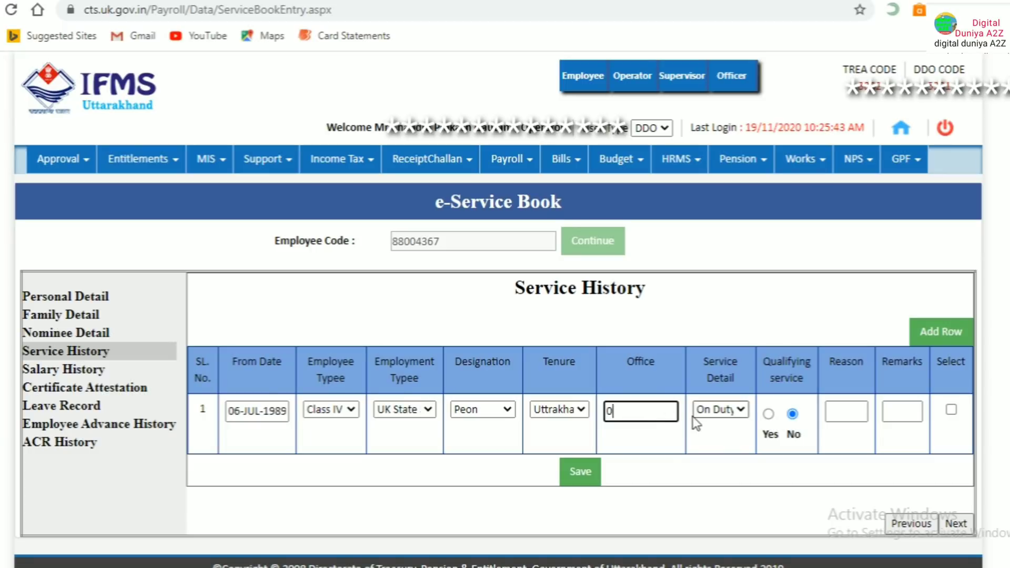
{"action": "type", "text": "G"}
{"action": "type", "text": "G"}
{"action": "left_click", "coordinate": [741, 416]}
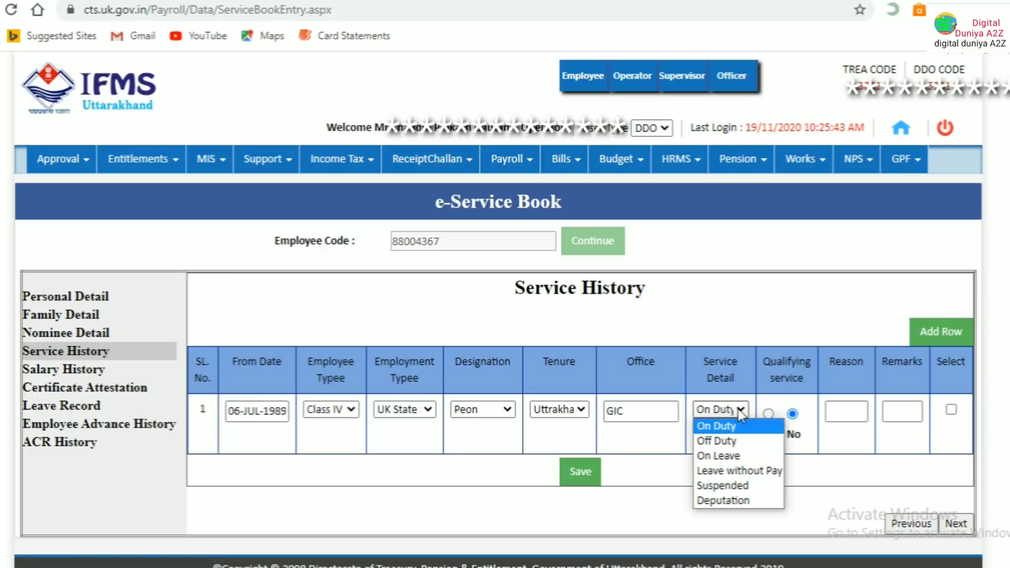
{"action": "left_click", "coordinate": [741, 416]}
{"action": "left_click", "coordinate": [742, 416]}
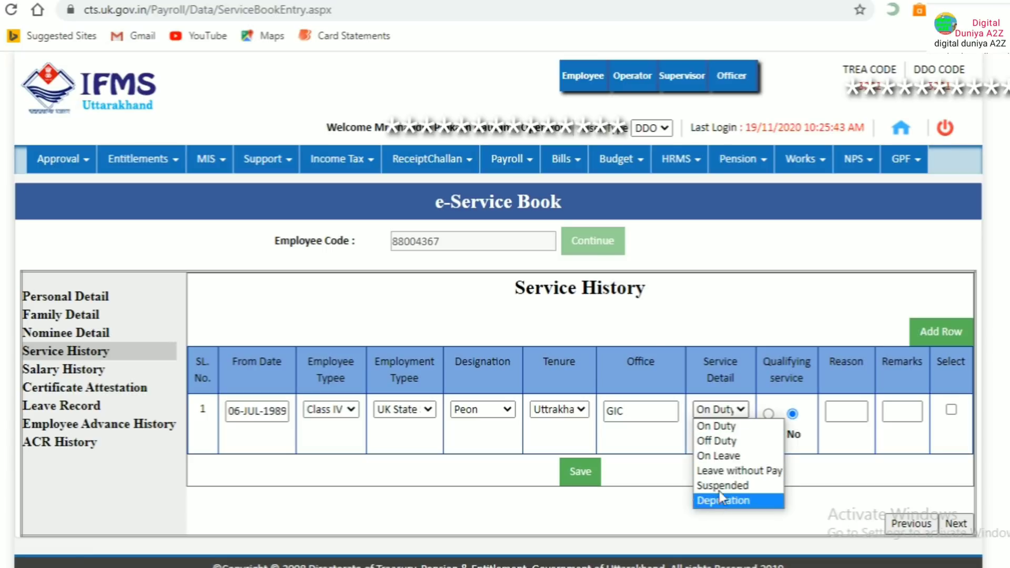
{"action": "left_click", "coordinate": [795, 403]}
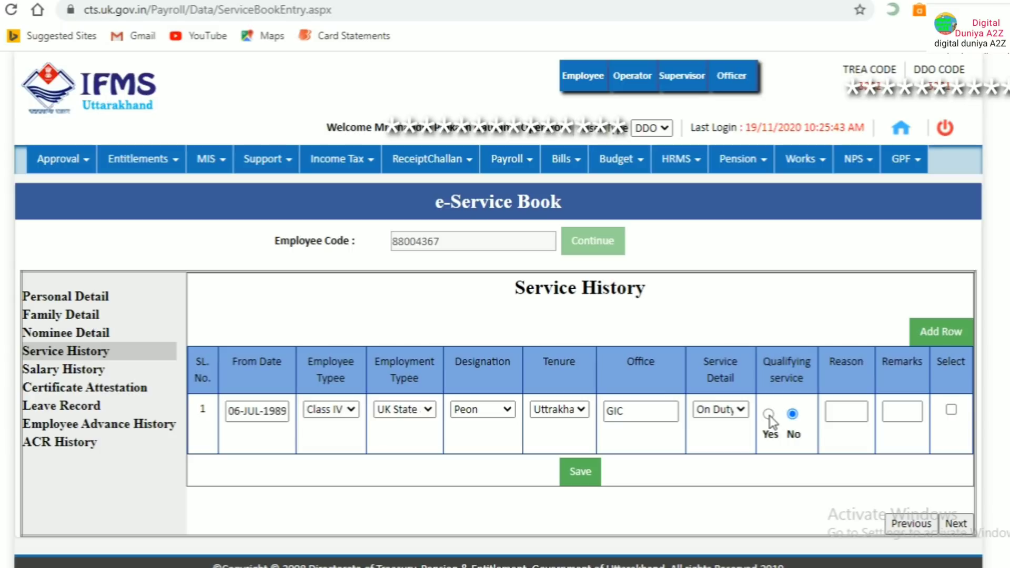
Leave row 1's reason and remarks blank and mark it as qualifying service
{"action": "left_click", "coordinate": [850, 416]}
{"action": "left_click", "coordinate": [908, 421]}
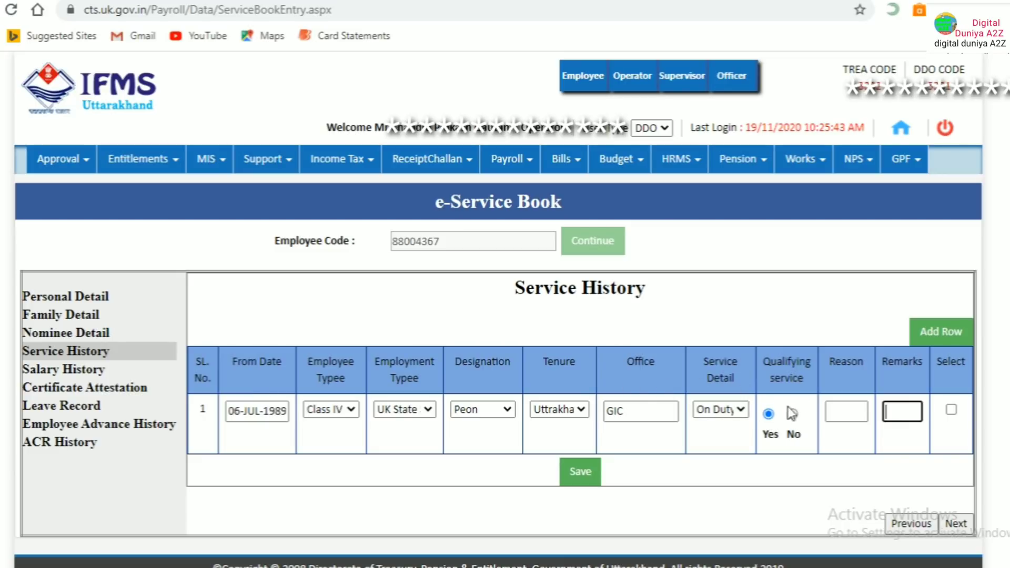
{"action": "left_click", "coordinate": [855, 411]}
{"action": "left_click", "coordinate": [898, 419]}
{"action": "left_click", "coordinate": [793, 416]}
{"action": "left_click", "coordinate": [831, 410]}
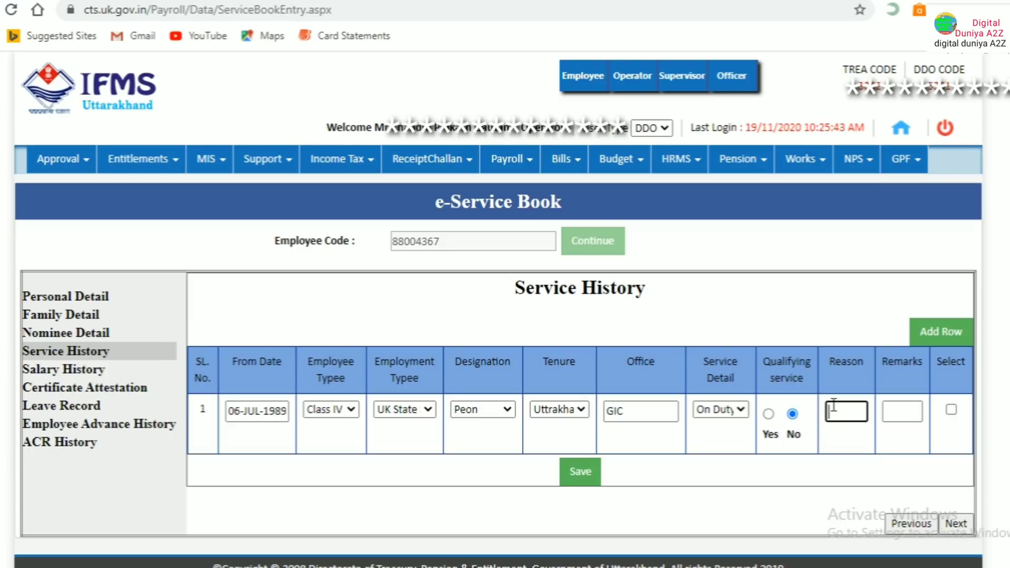
{"action": "left_click", "coordinate": [769, 414]}
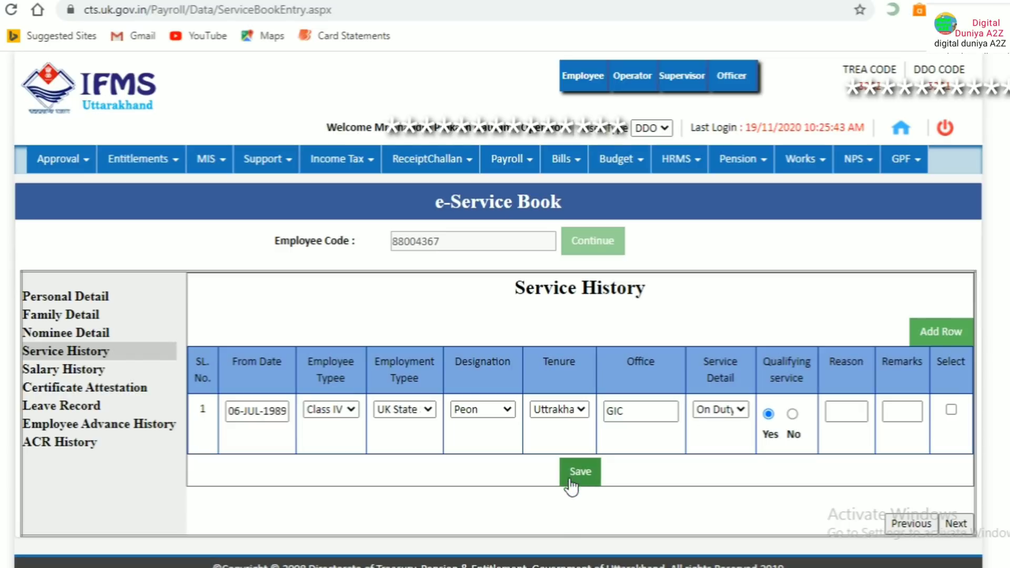
Add a second service-history row with office OFFICE and tick both rows' Select boxes
{"action": "left_click", "coordinate": [930, 333]}
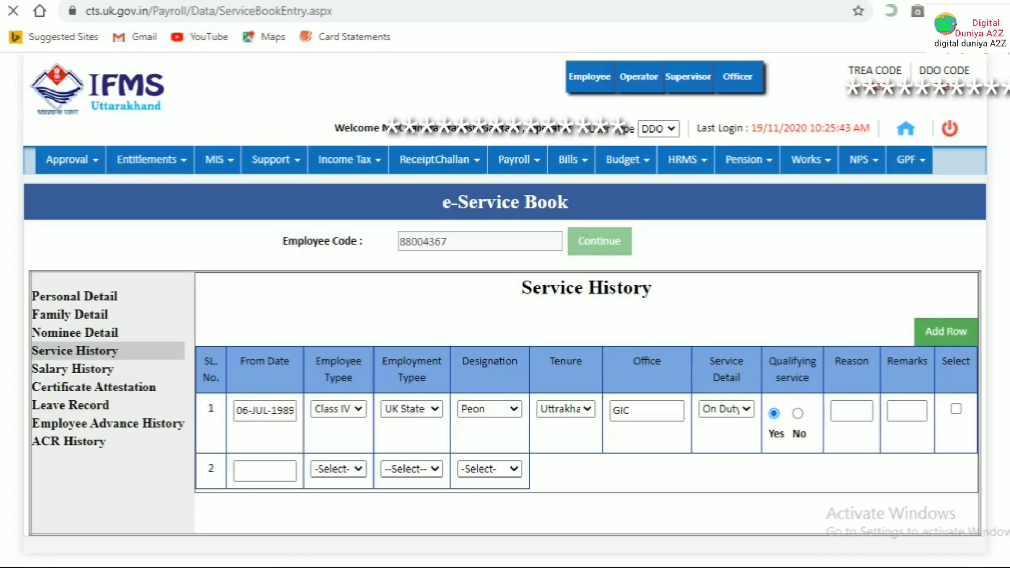
{"action": "left_click", "coordinate": [269, 467]}
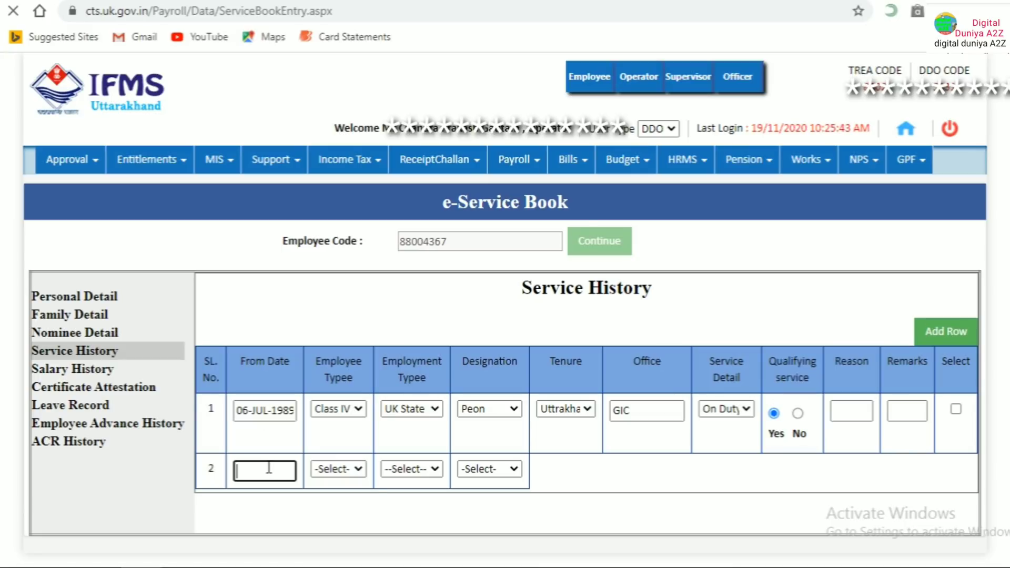
{"action": "left_click", "coordinate": [357, 469]}
{"action": "left_click", "coordinate": [357, 469]}
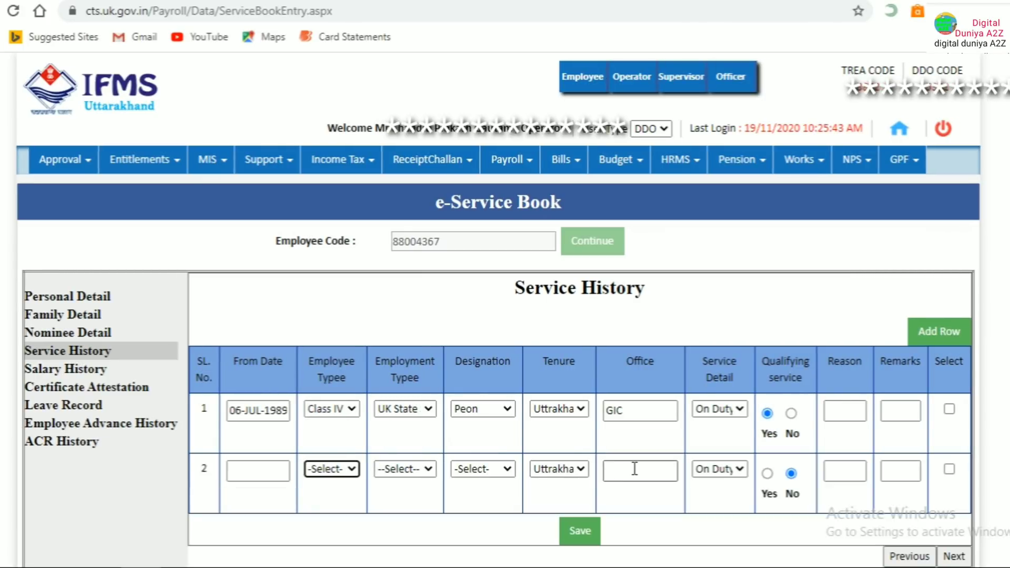
{"action": "left_click", "coordinate": [633, 476]}
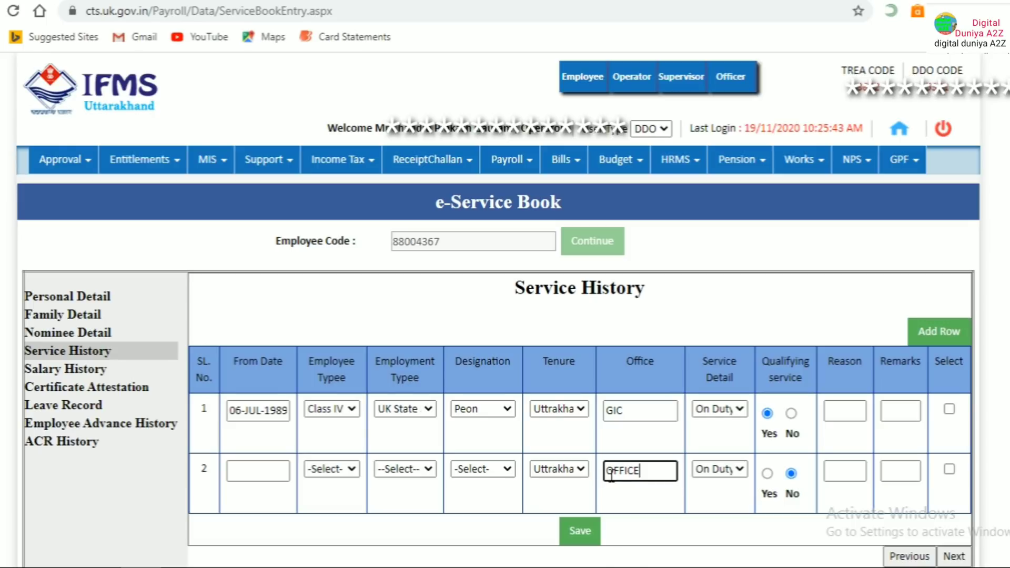
{"action": "left_click", "coordinate": [949, 469]}
{"action": "left_click", "coordinate": [949, 410]}
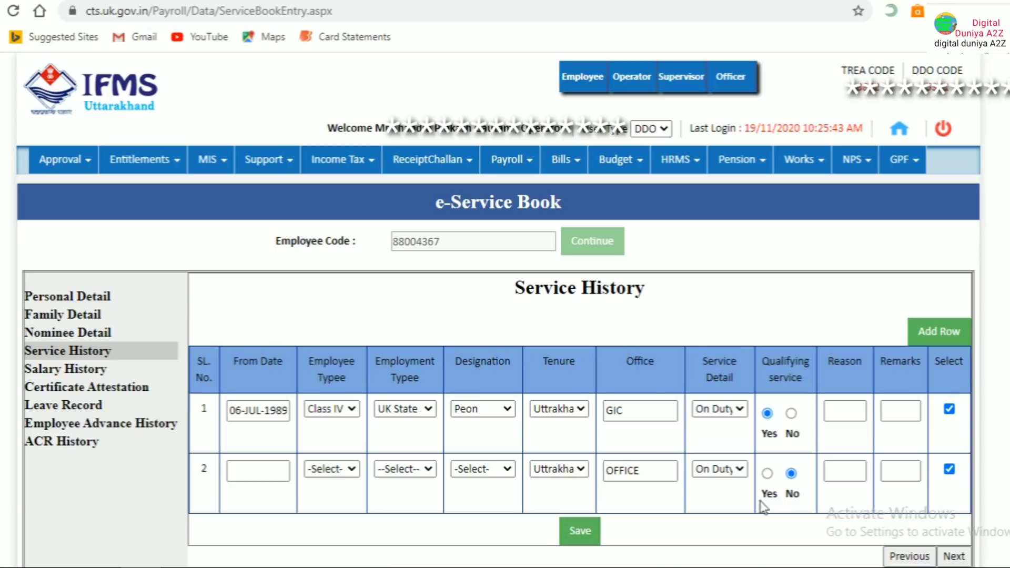
{"action": "scroll", "coordinate": [737, 481], "scroll_direction": "down", "scroll_amount": 2}
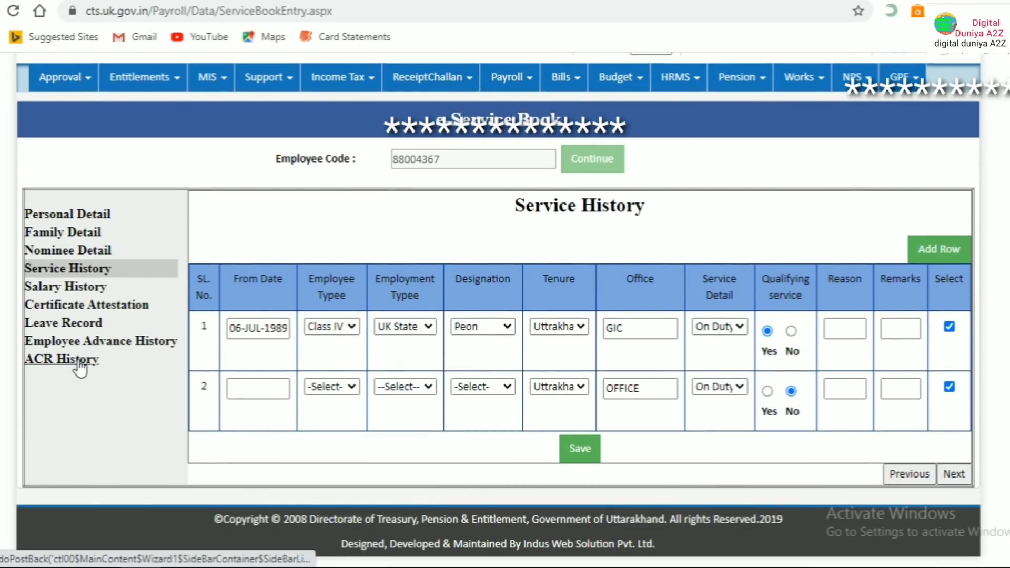
Leave Personal Detail and start a new application from My Leave > Leave Application
{"action": "left_click", "coordinate": [62, 216]}
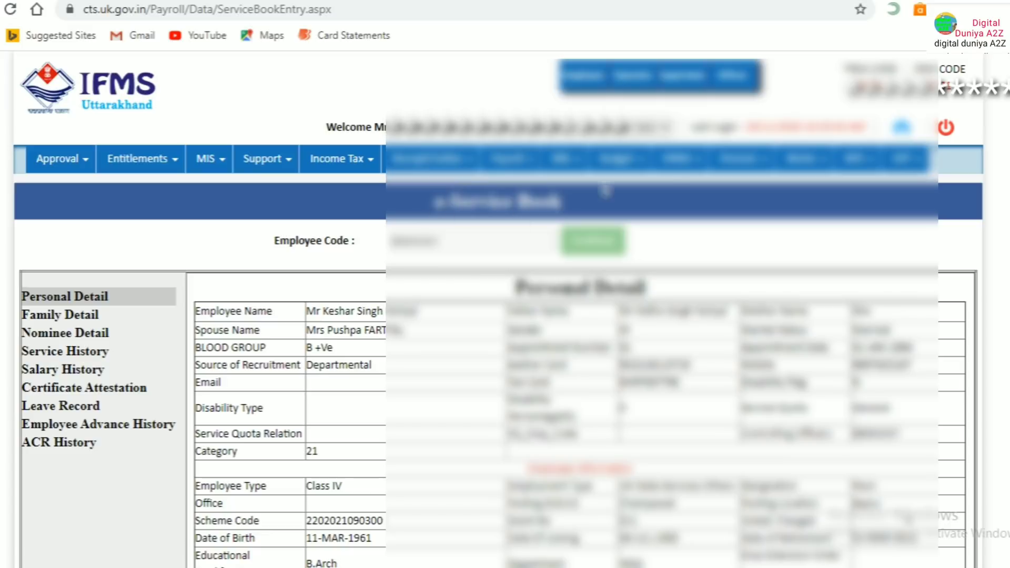
{"action": "scroll", "coordinate": [579, 232], "scroll_direction": "down", "scroll_amount": 8}
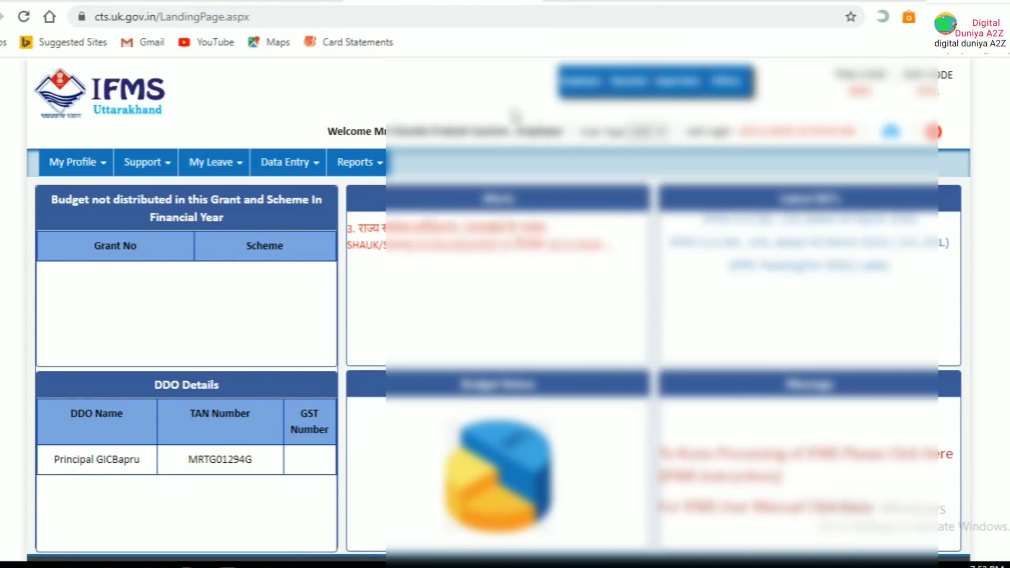
{"action": "left_click", "coordinate": [219, 164]}
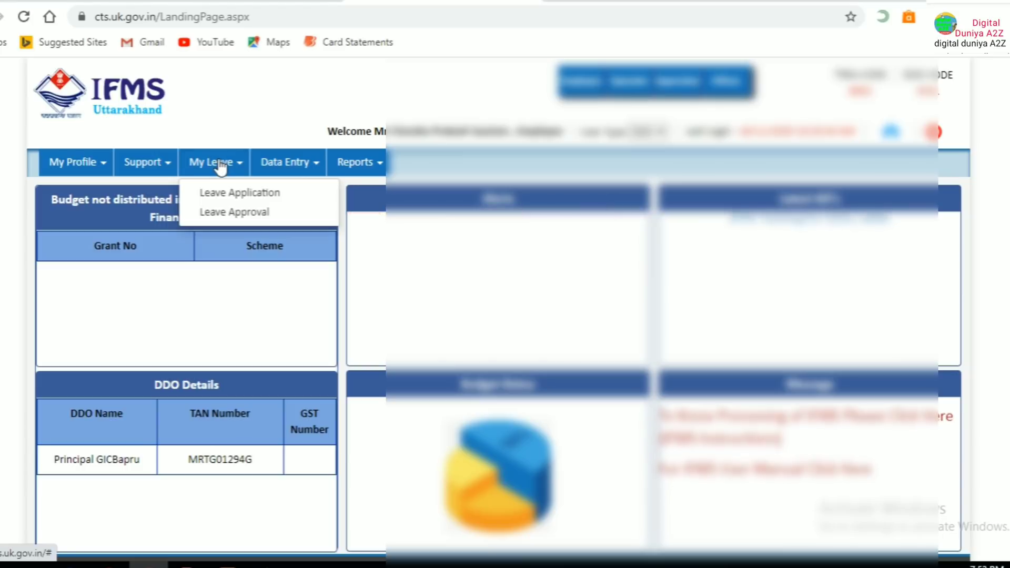
{"action": "left_click", "coordinate": [245, 193]}
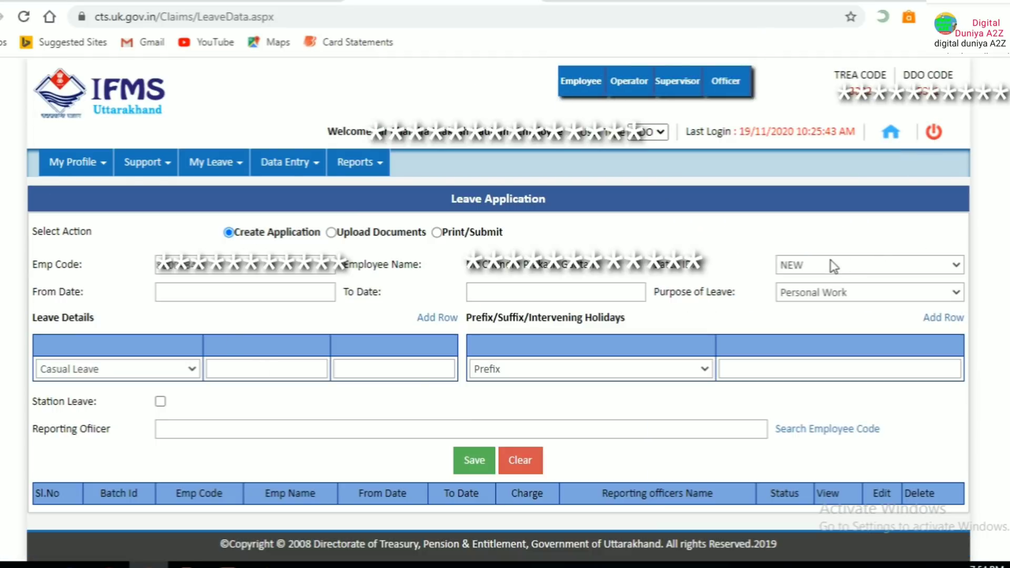
Set leave dates 17-Dec-2020 to 19-Dec-2020 and keep Personal Work as the purpose
{"action": "left_click", "coordinate": [192, 293]}
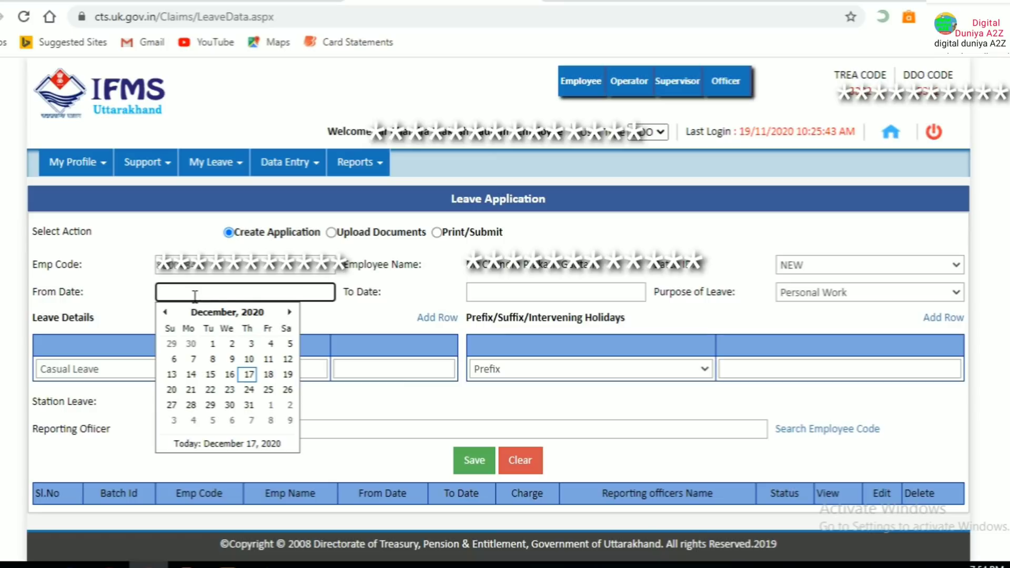
{"action": "left_click", "coordinate": [249, 375]}
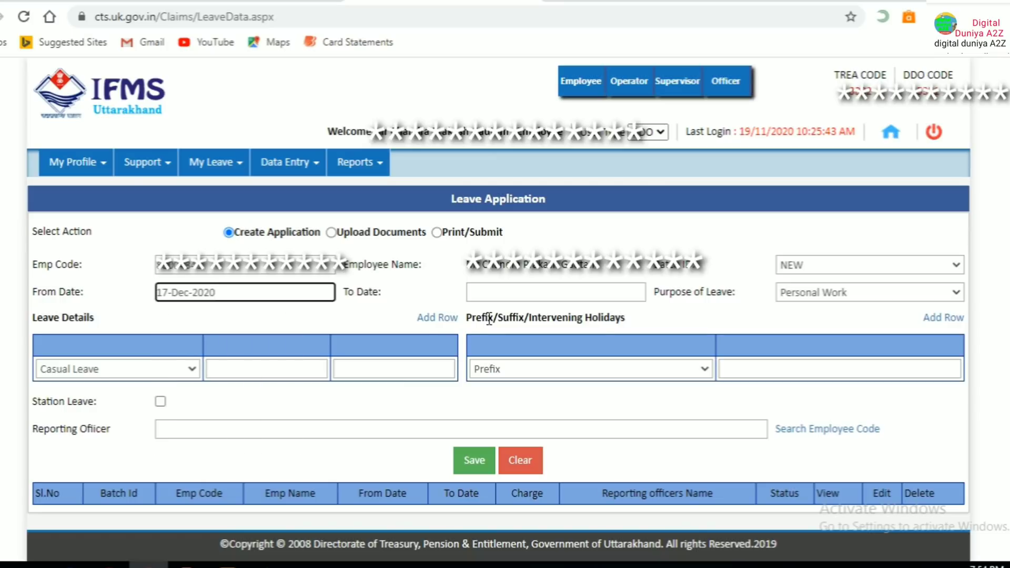
{"action": "left_click", "coordinate": [563, 296]}
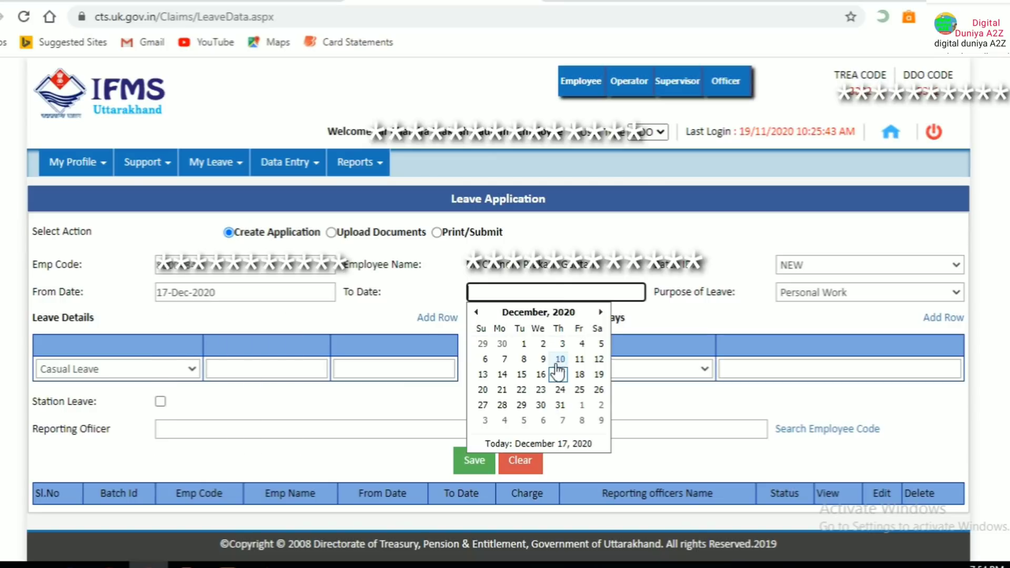
{"action": "left_click", "coordinate": [600, 375]}
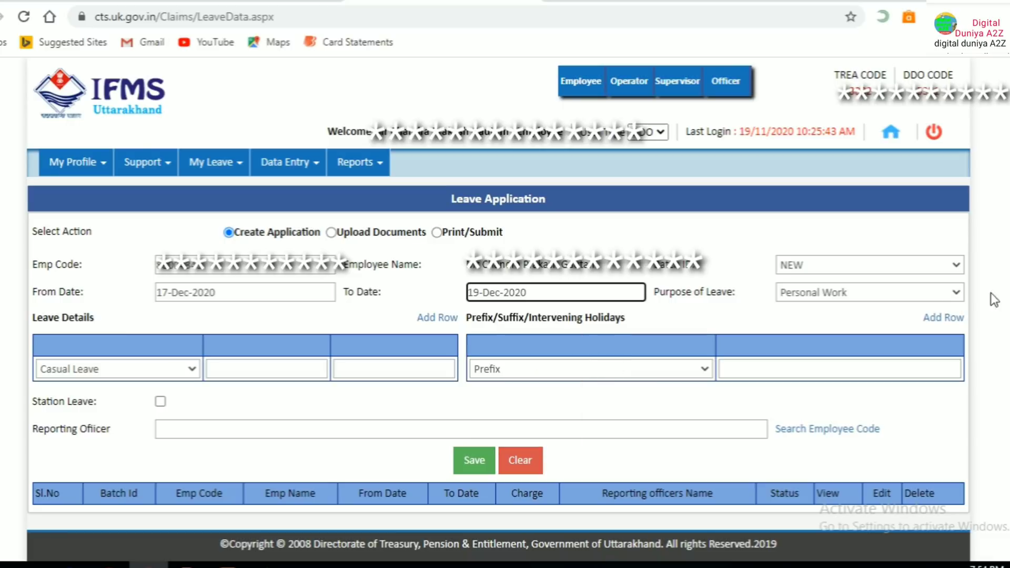
{"action": "left_click", "coordinate": [842, 303]}
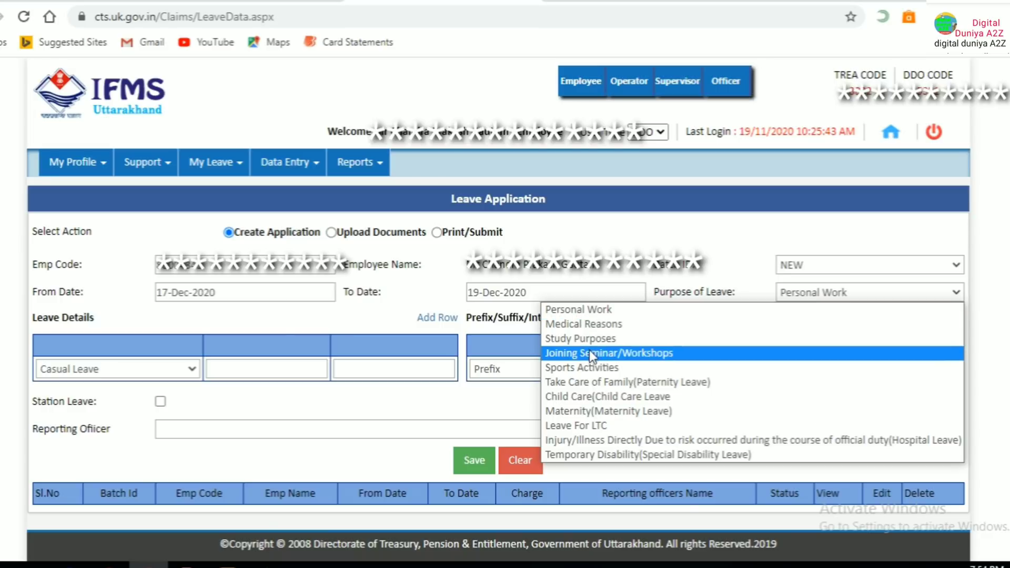
{"action": "left_click", "coordinate": [748, 234]}
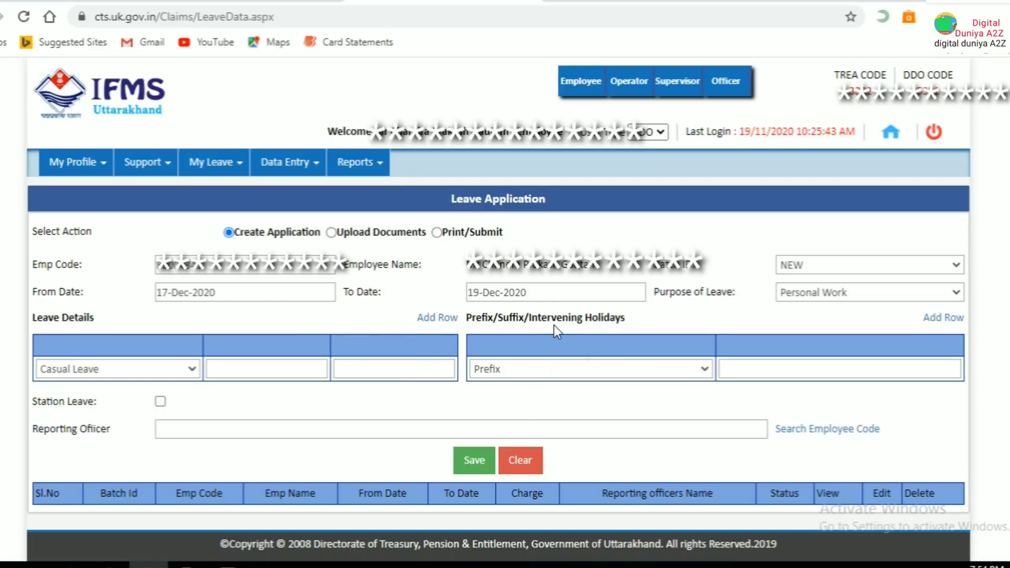
Add a second leave details row and keep Casual Leave on both rows
{"action": "left_click", "coordinate": [447, 319]}
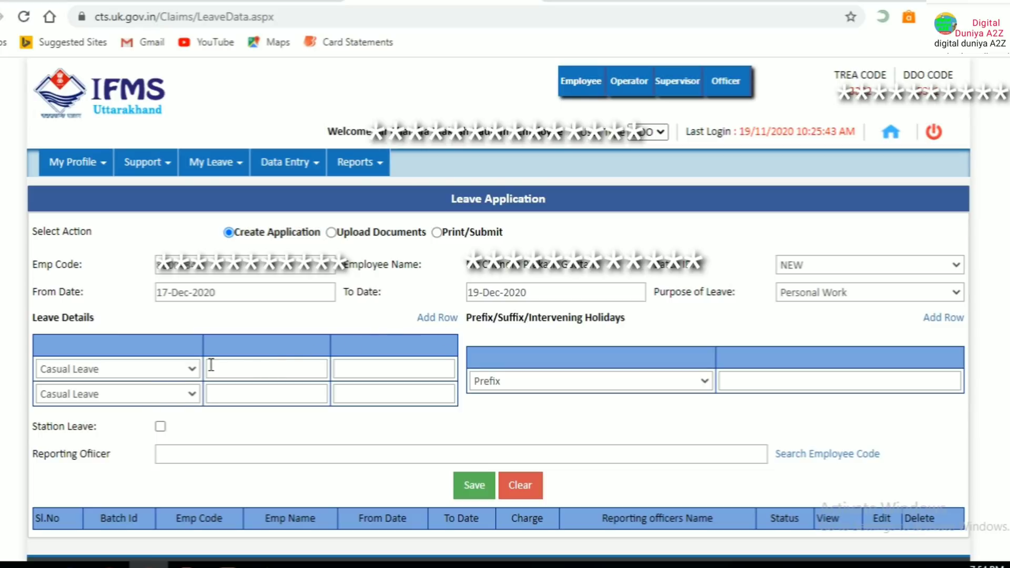
{"action": "left_click", "coordinate": [193, 370]}
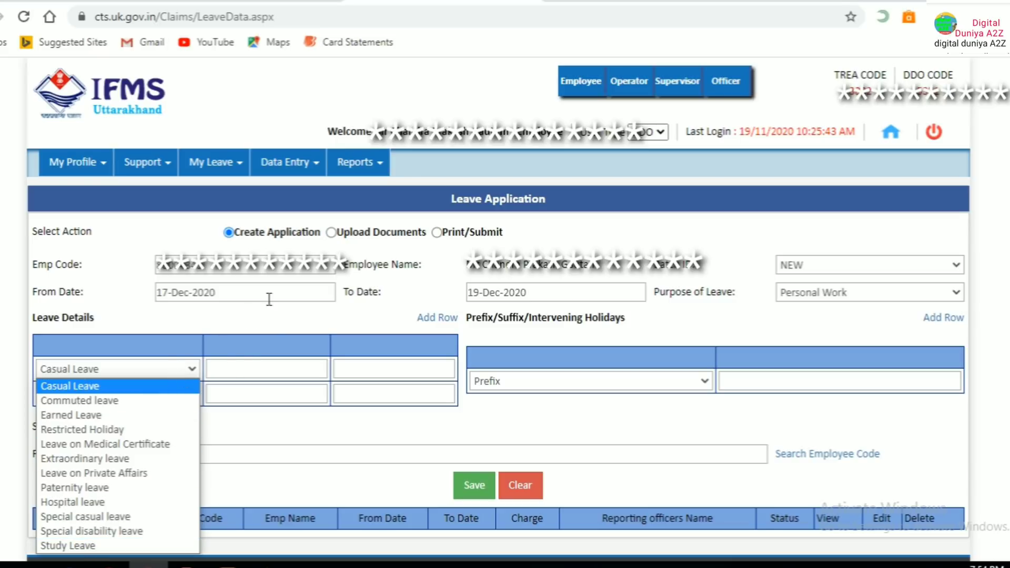
{"action": "left_click", "coordinate": [191, 366]}
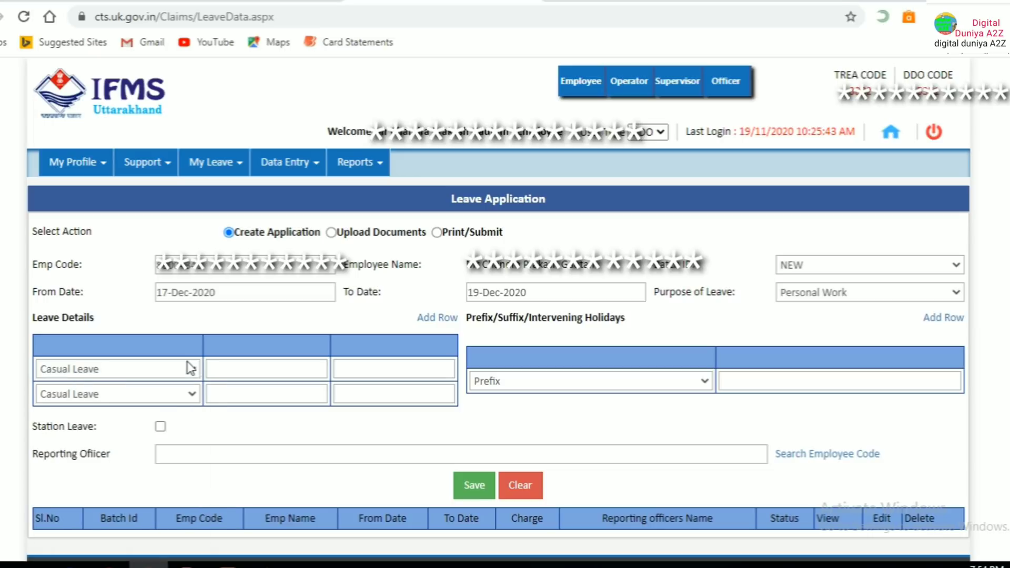
{"action": "left_click", "coordinate": [196, 401]}
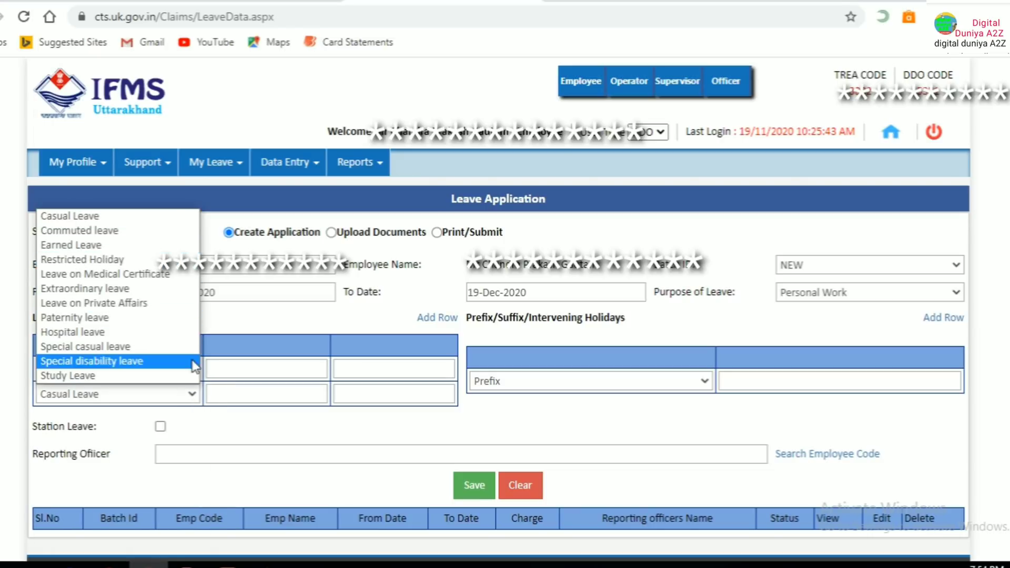
{"action": "left_click", "coordinate": [196, 394]}
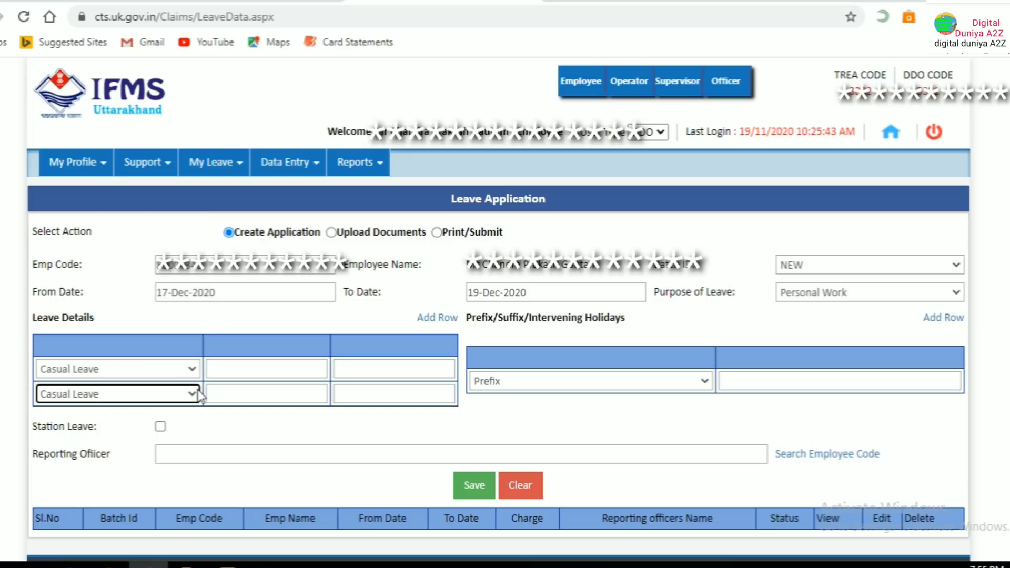
Add a Prefix holiday dated 17-DEC-2020 and tick Station Leave
{"action": "left_click", "coordinate": [600, 387]}
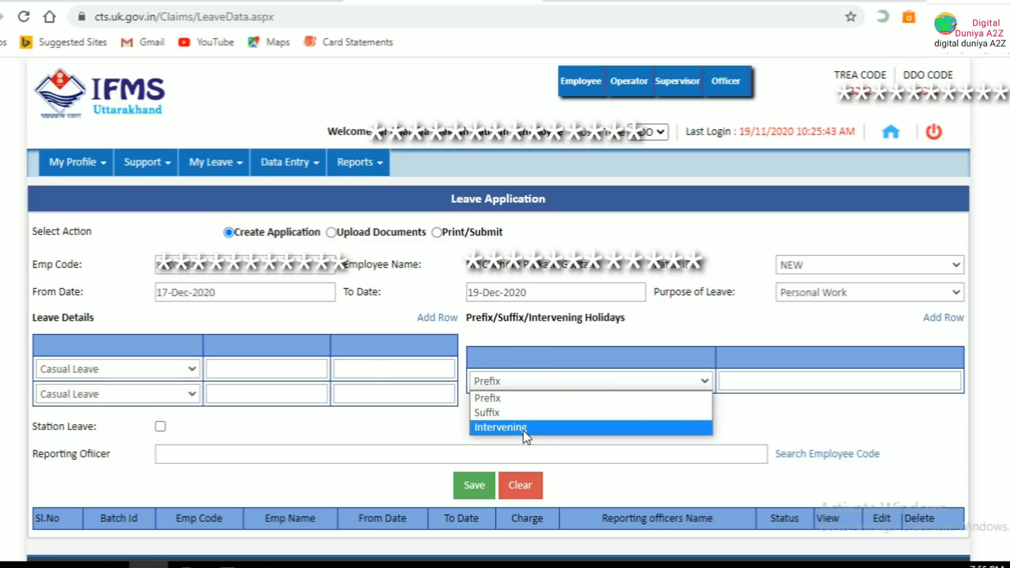
{"action": "left_click", "coordinate": [747, 380]}
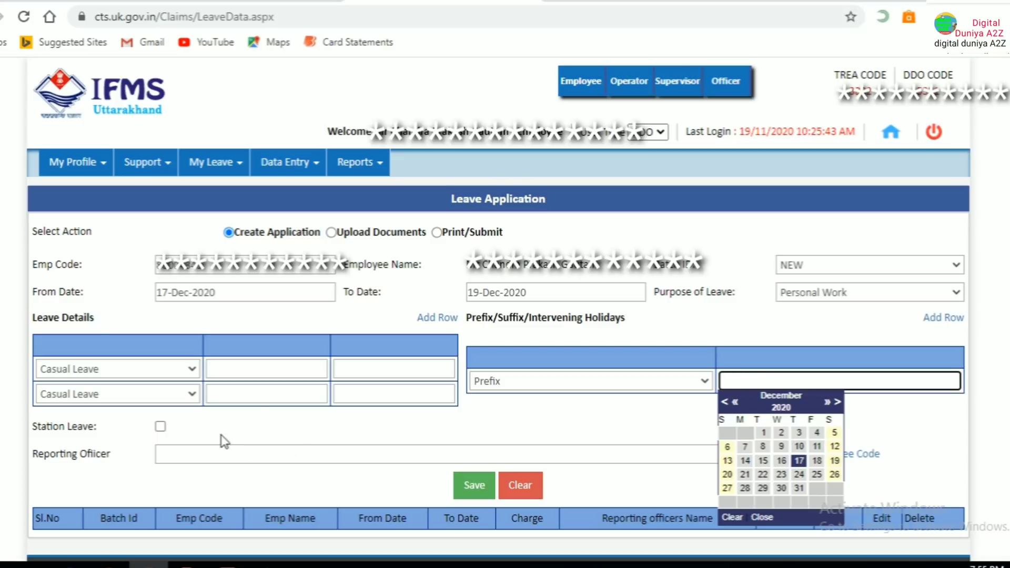
{"action": "left_click", "coordinate": [253, 406]}
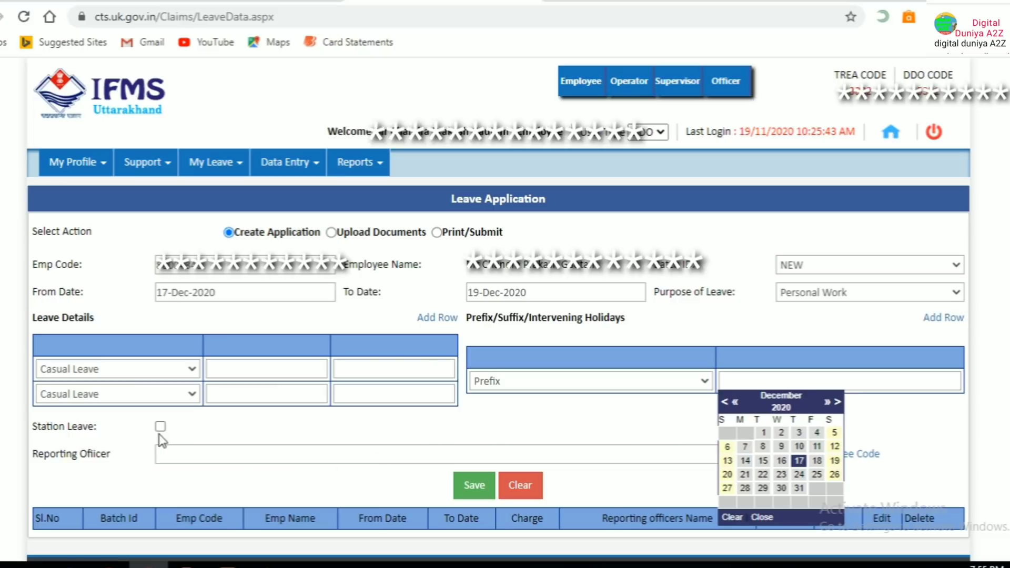
{"action": "left_click", "coordinate": [800, 461]}
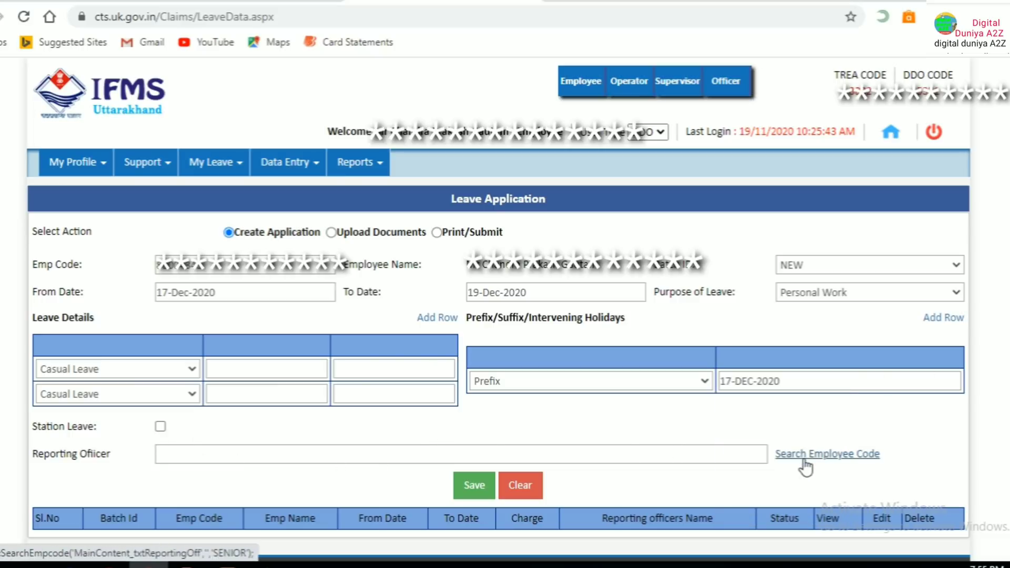
{"action": "left_click", "coordinate": [161, 427]}
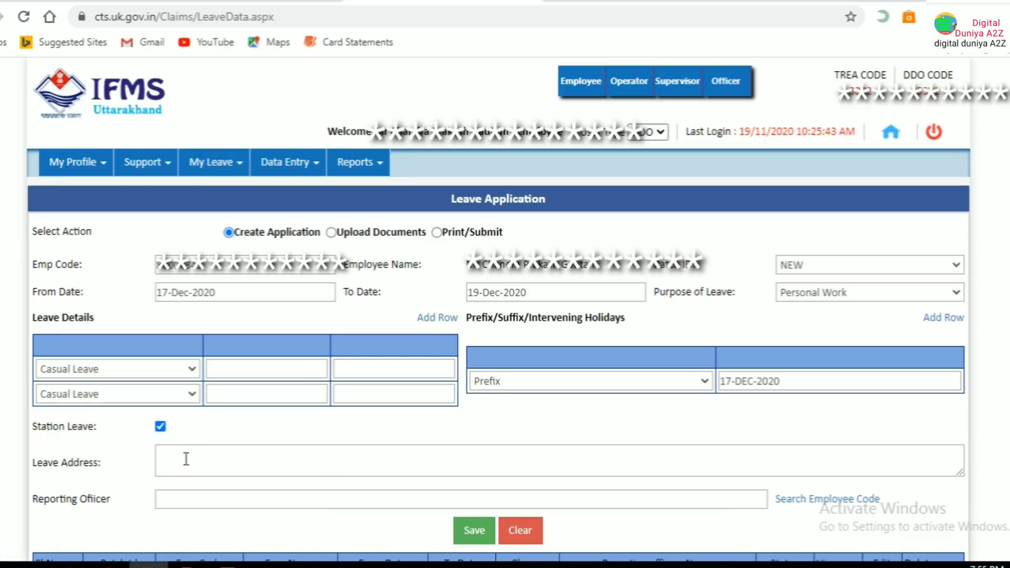
{"action": "left_click", "coordinate": [180, 457]}
{"action": "scroll", "coordinate": [234, 460], "scroll_direction": "down", "scroll_amount": 2}
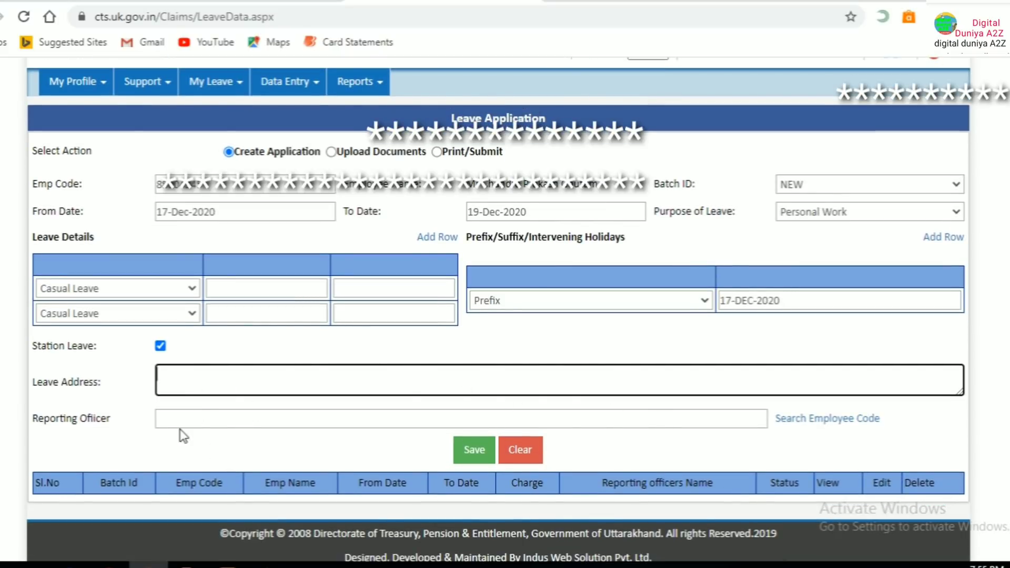
{"action": "left_click", "coordinate": [211, 416]}
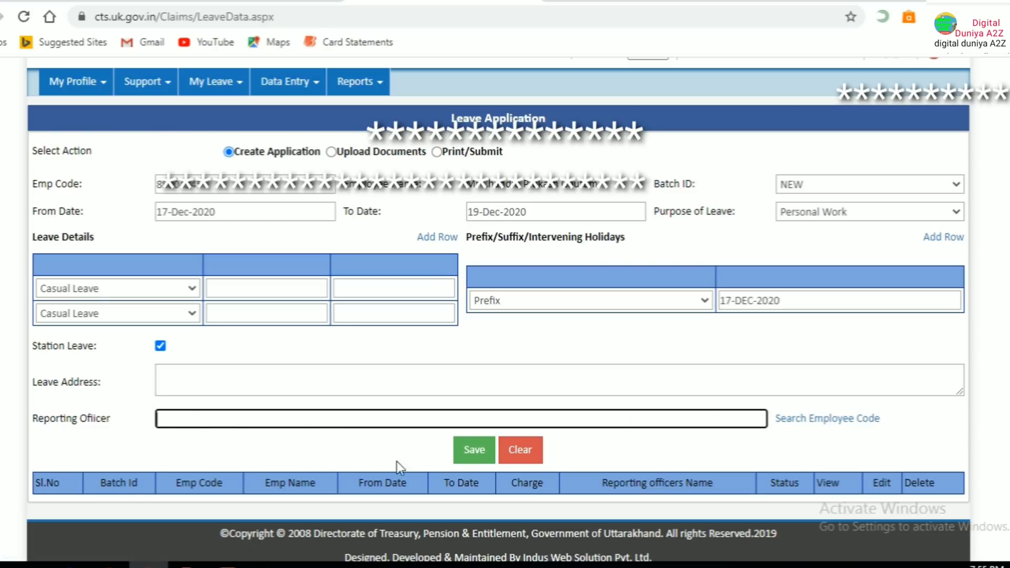
{"action": "scroll", "coordinate": [375, 422], "scroll_direction": "down", "scroll_amount": 1}
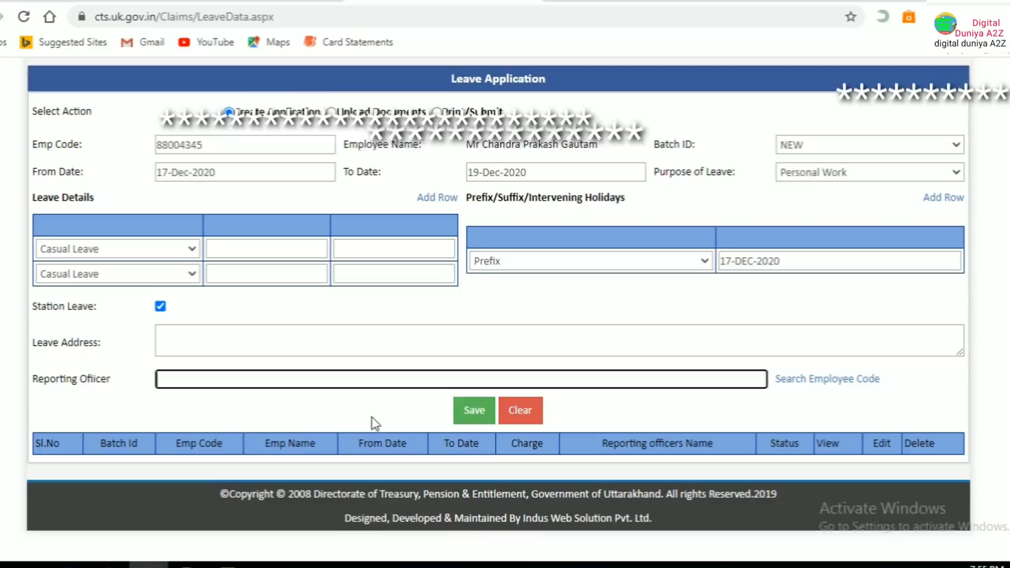
{"action": "scroll", "coordinate": [368, 416], "scroll_direction": "up", "scroll_amount": 3}
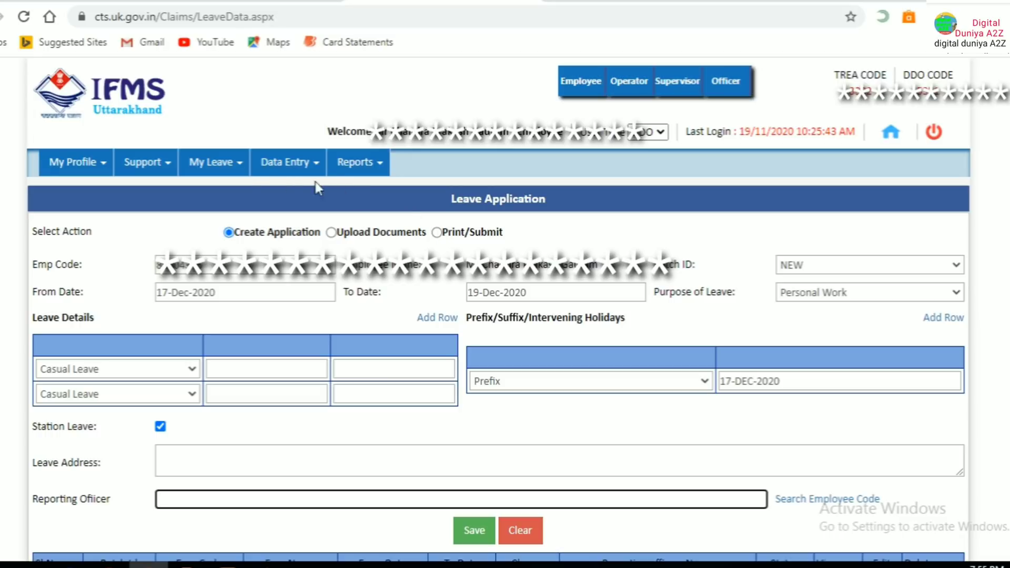
{"action": "left_click", "coordinate": [218, 165]}
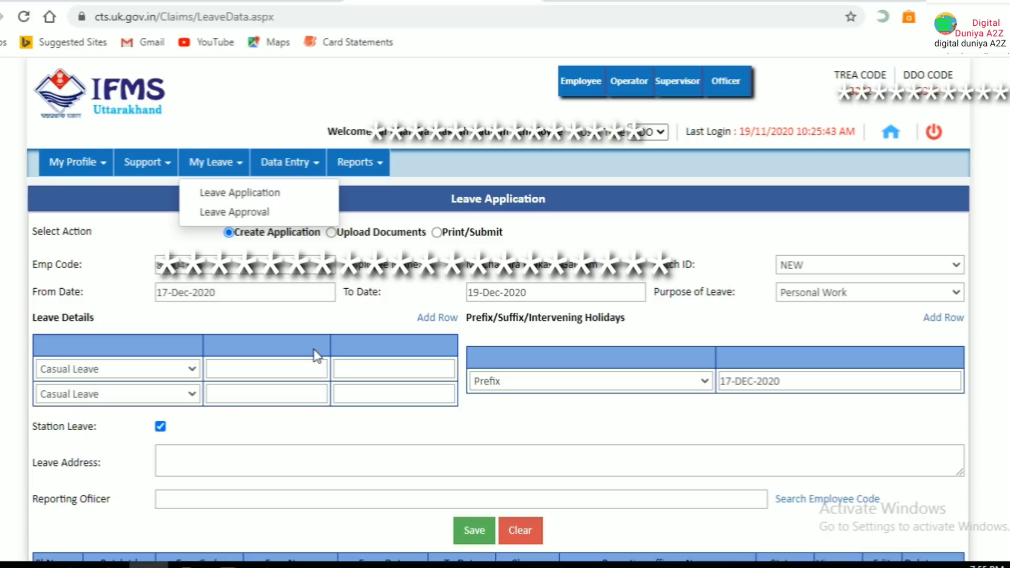
{"action": "left_click", "coordinate": [612, 174]}
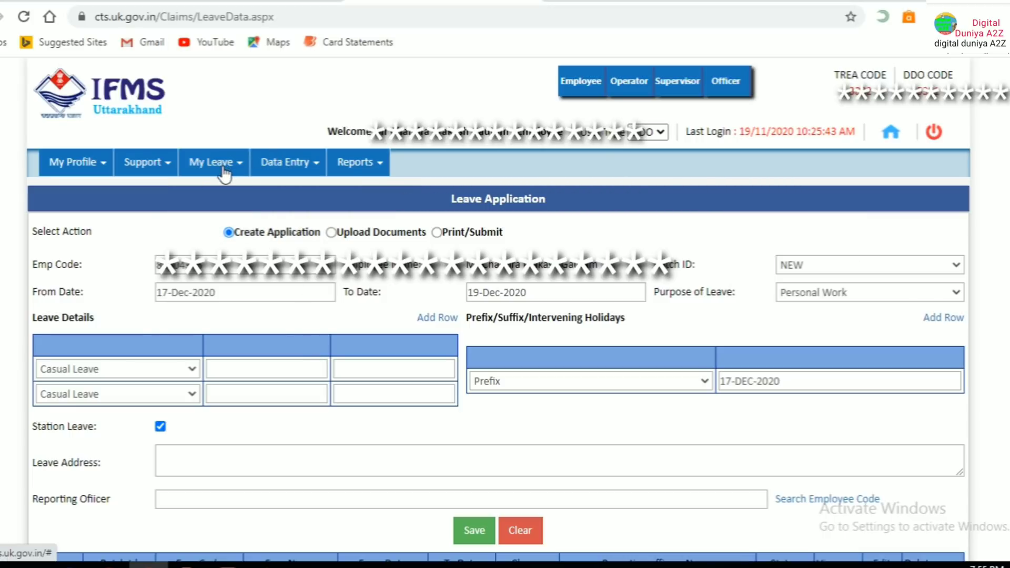
Switch to the Operator role and go to Payroll > Admin > Pay Process
{"action": "left_click", "coordinate": [638, 84]}
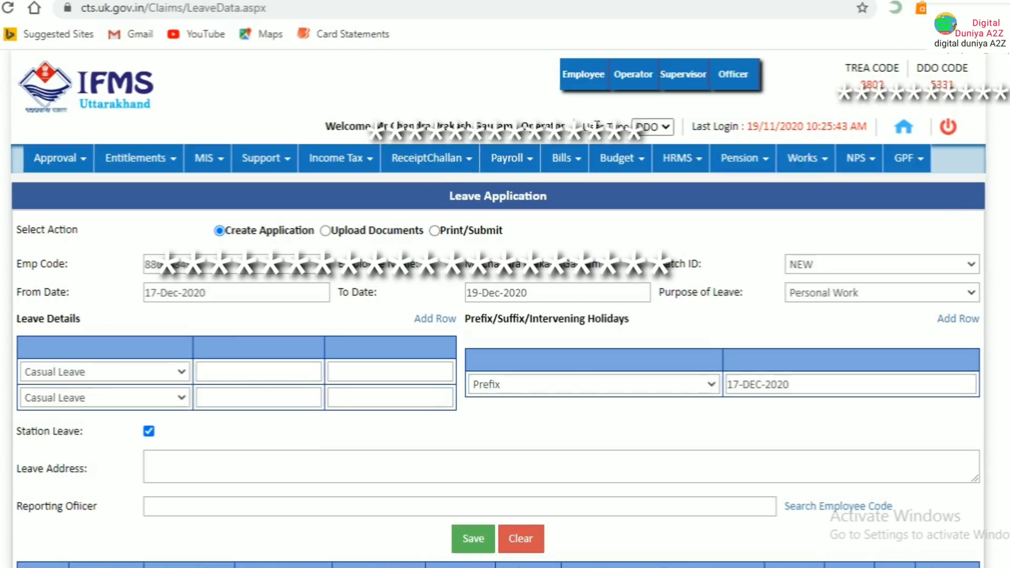
{"action": "left_click", "coordinate": [517, 156]}
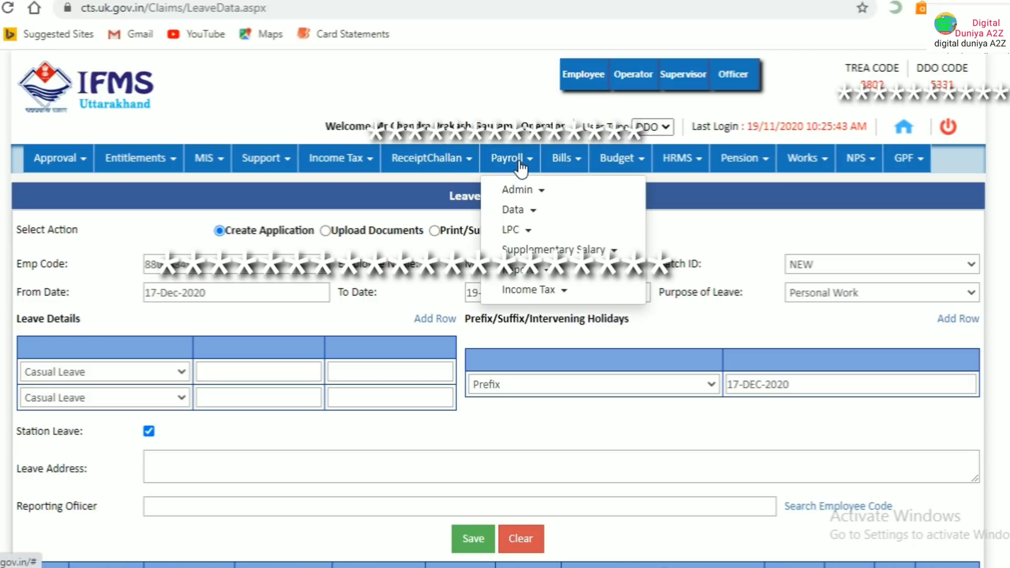
{"action": "left_click", "coordinate": [526, 194]}
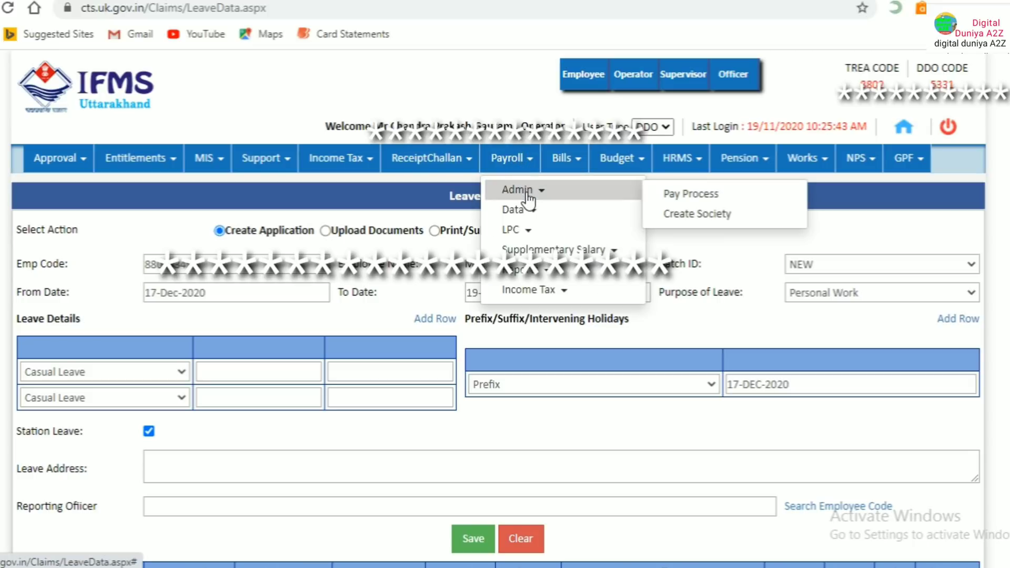
{"action": "left_click", "coordinate": [670, 196]}
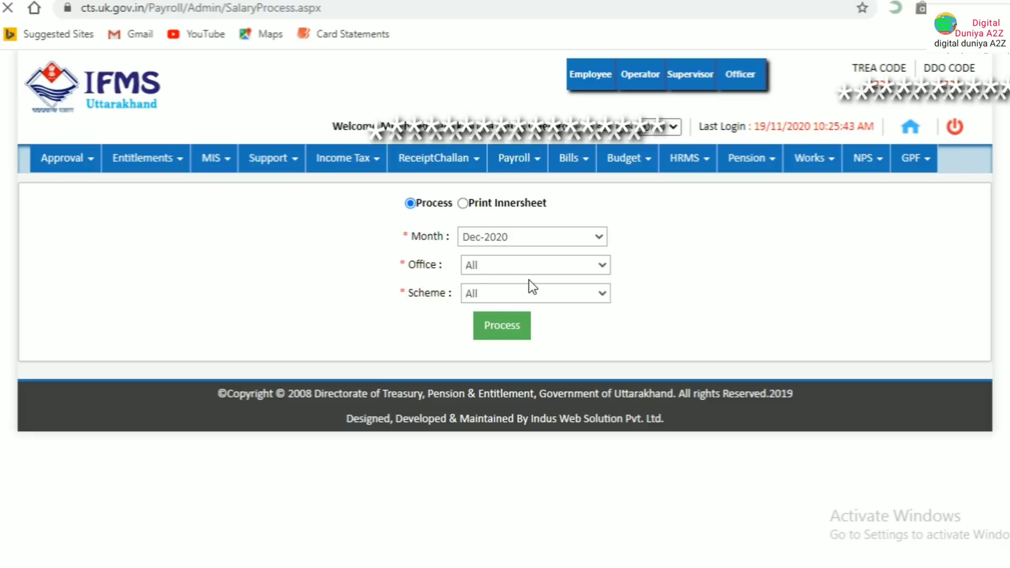
Keep month Dec-2020 with office and scheme All, and select Print Innersheet
{"action": "left_click", "coordinate": [495, 235]}
{"action": "left_click", "coordinate": [494, 234]}
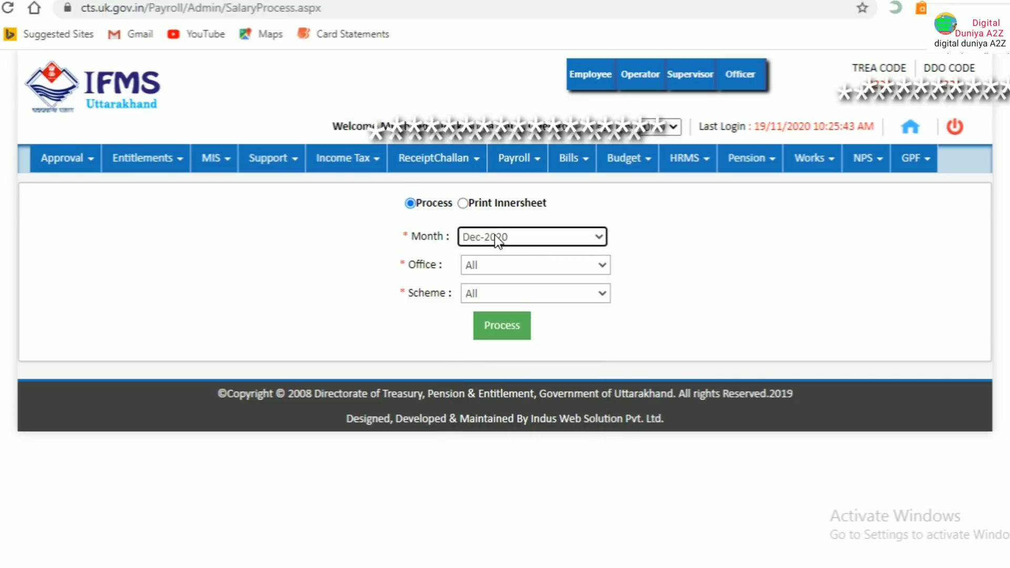
{"action": "left_click", "coordinate": [494, 264]}
{"action": "left_click", "coordinate": [494, 264]}
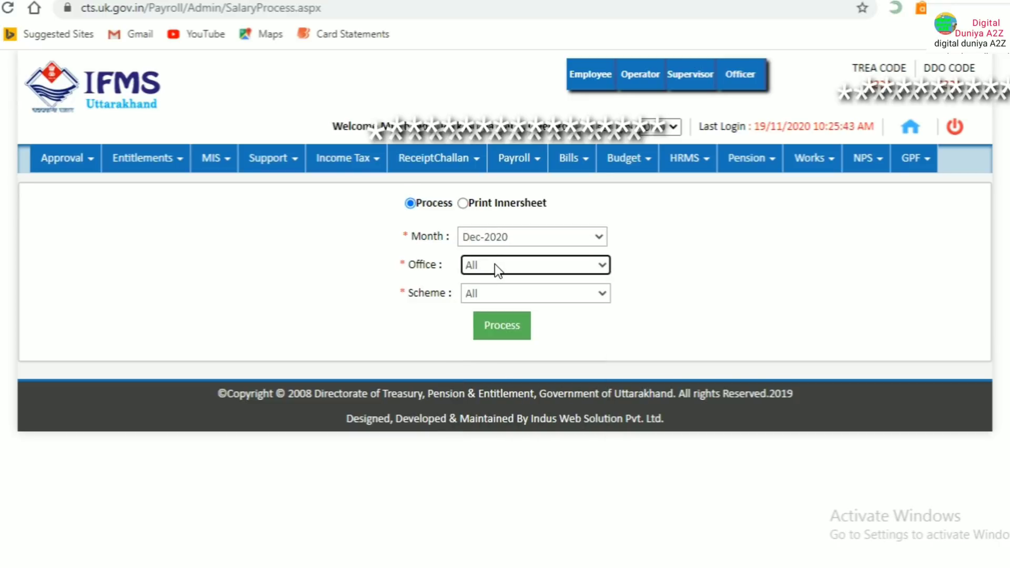
{"action": "left_click", "coordinate": [494, 294]}
{"action": "left_click", "coordinate": [494, 293]}
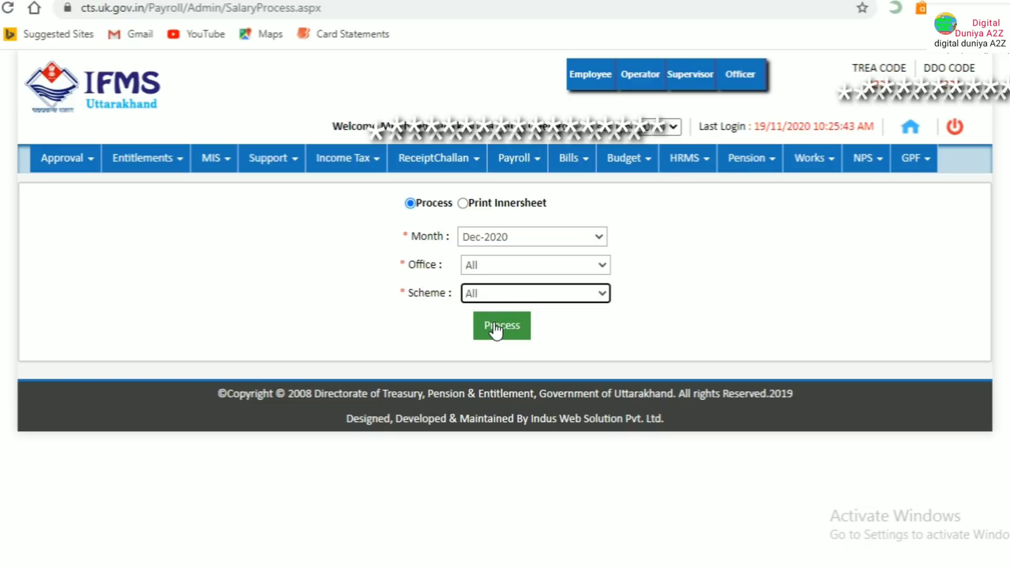
{"action": "left_click", "coordinate": [464, 203]}
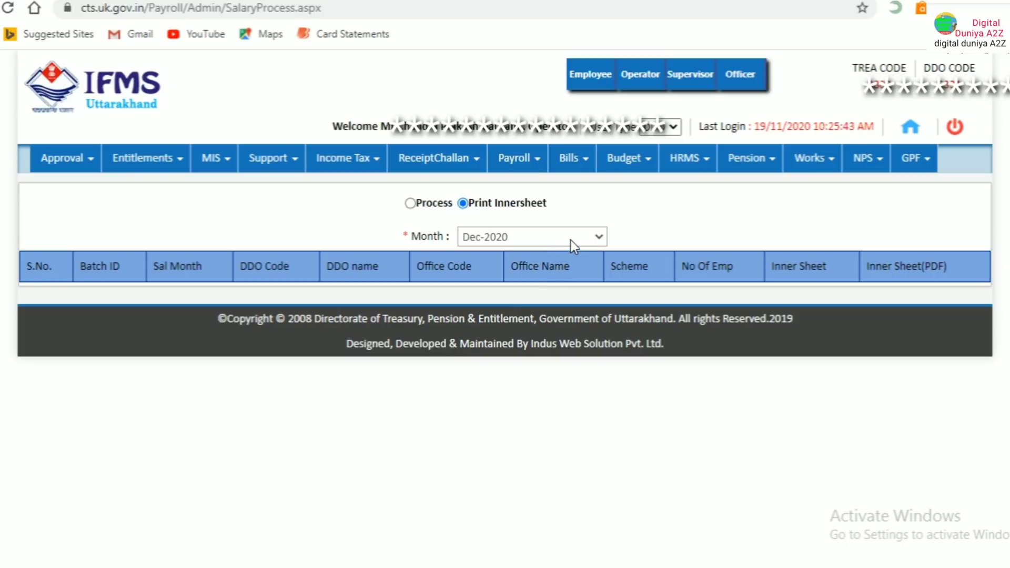
Keep Dec-2020 as the inner-sheet month and expand the Payroll > Admin menu
{"action": "left_click", "coordinate": [571, 245]}
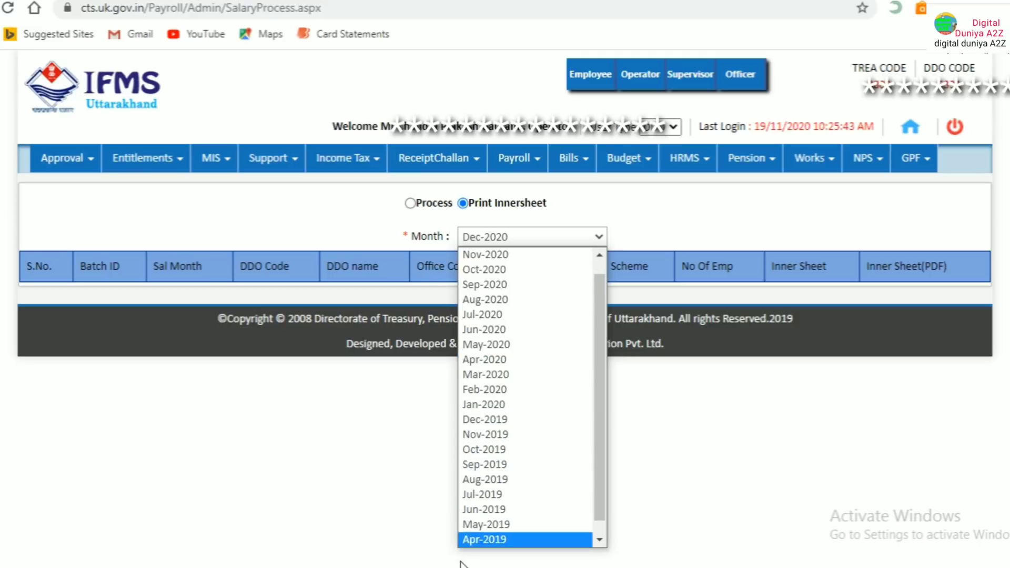
{"action": "left_click", "coordinate": [794, 314]}
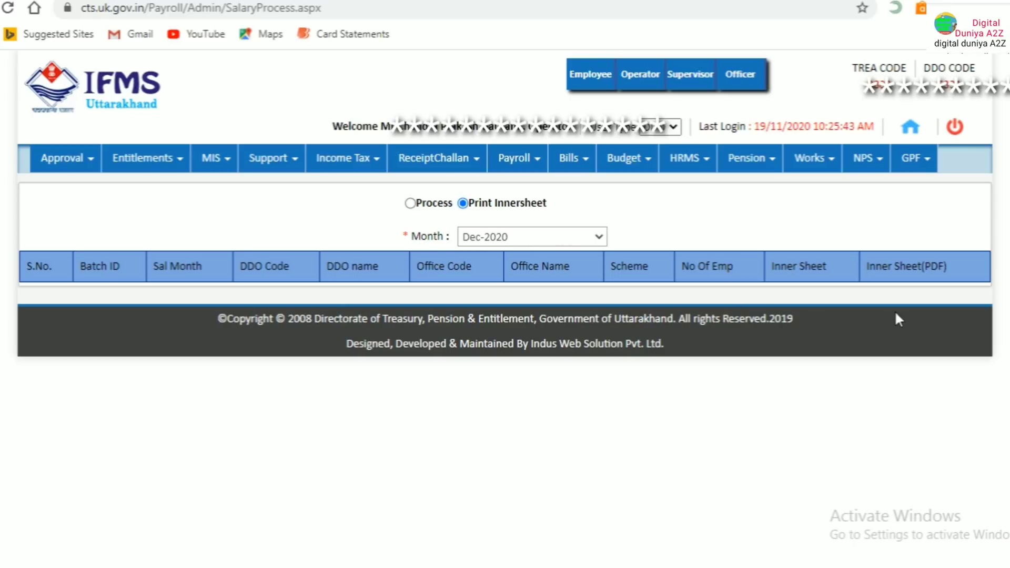
{"action": "left_click", "coordinate": [513, 163]}
{"action": "left_click", "coordinate": [526, 191]}
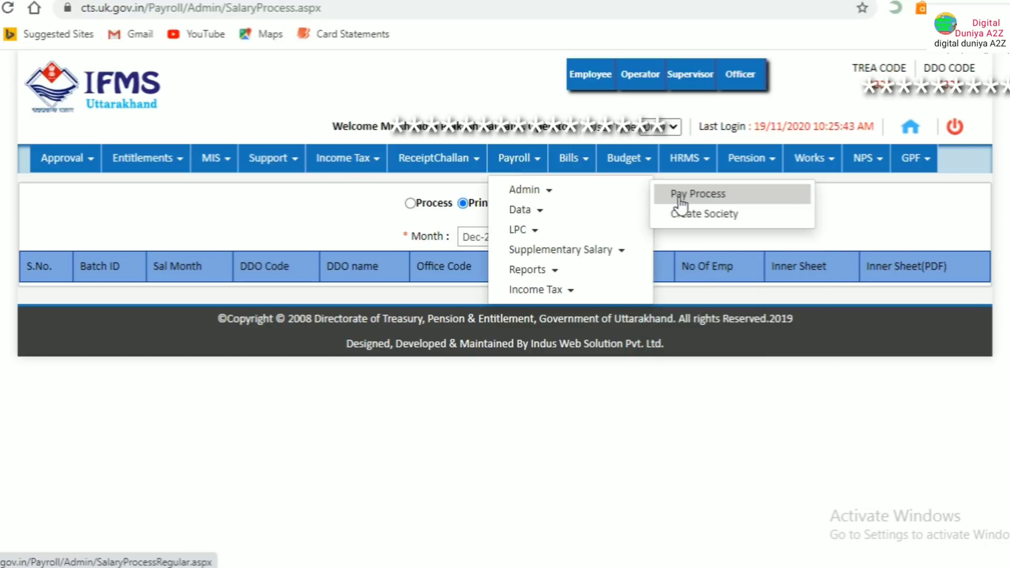
Go to Payroll > Data > Bulk Transaction
{"action": "mouse_move", "coordinate": [537, 213]}
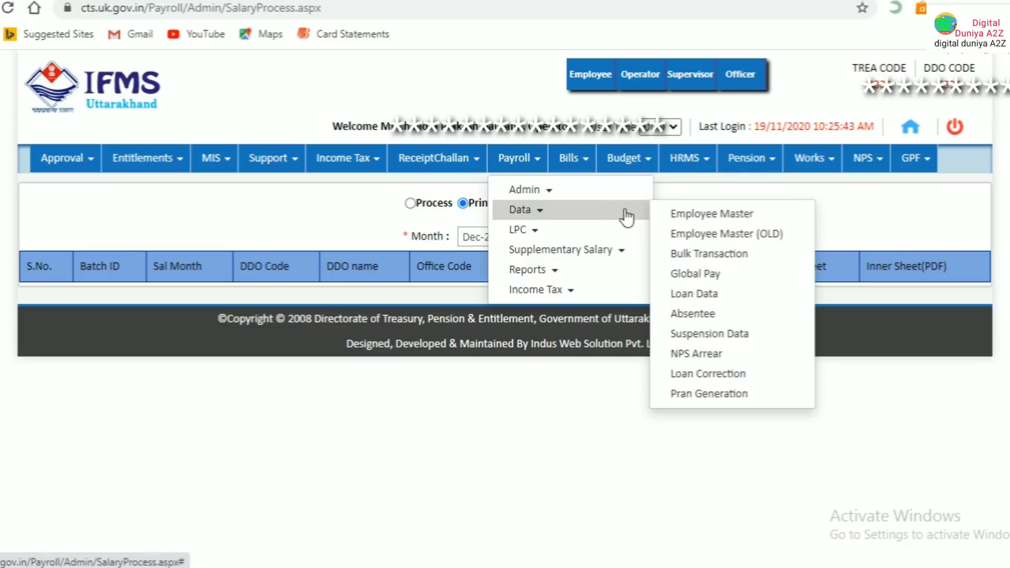
{"action": "left_click", "coordinate": [693, 190]}
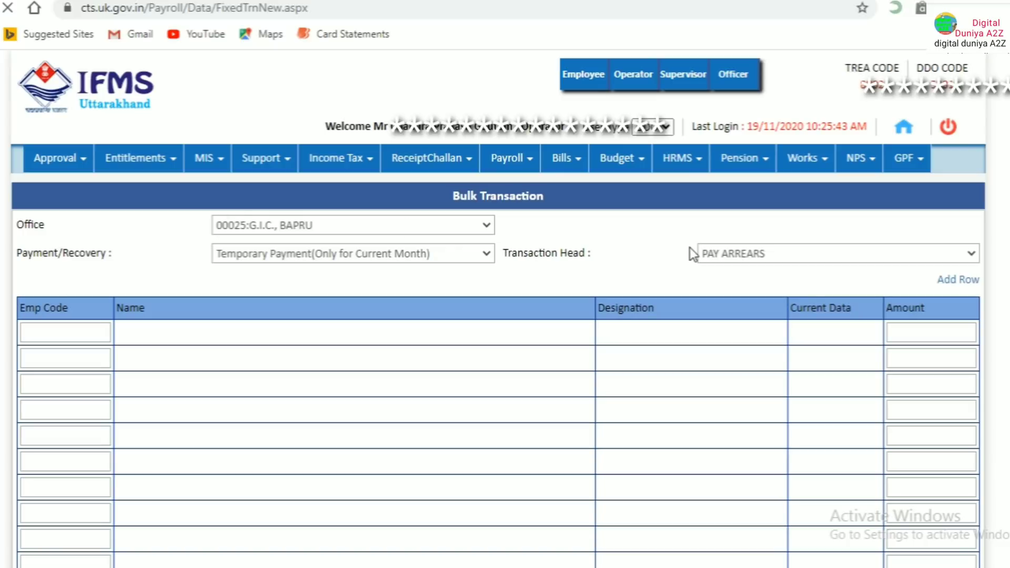
Keep office 00025:G.I.C., BAPRU and transaction head PAY ARREARS after reviewing the dropdowns
{"action": "left_click", "coordinate": [431, 223]}
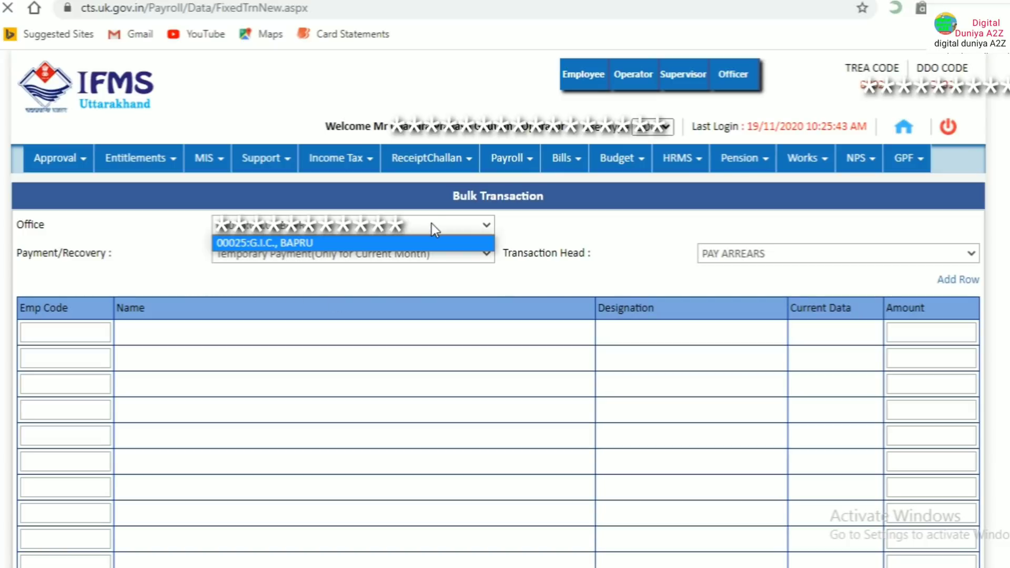
{"action": "left_click", "coordinate": [415, 241]}
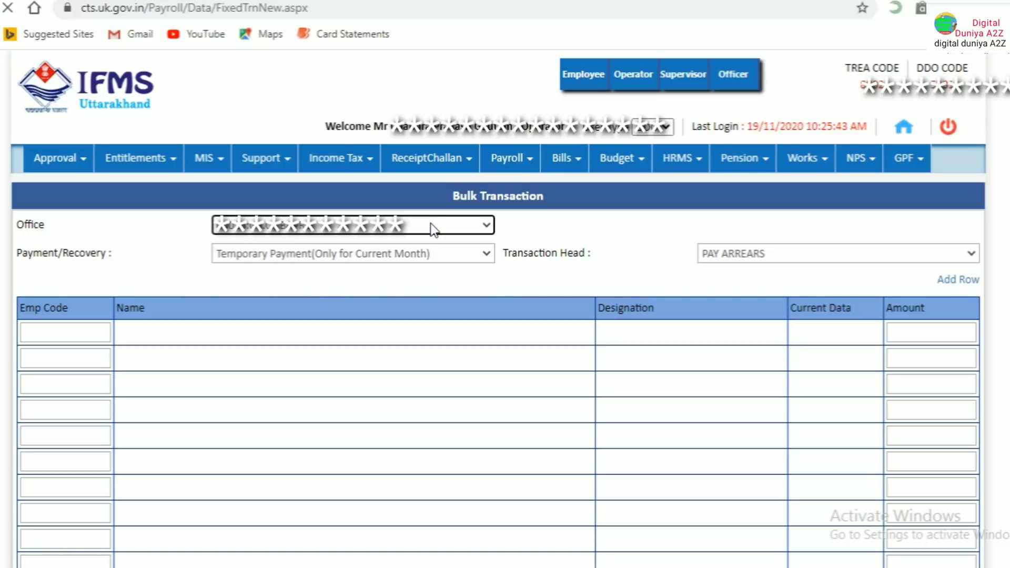
{"action": "left_click", "coordinate": [399, 253]}
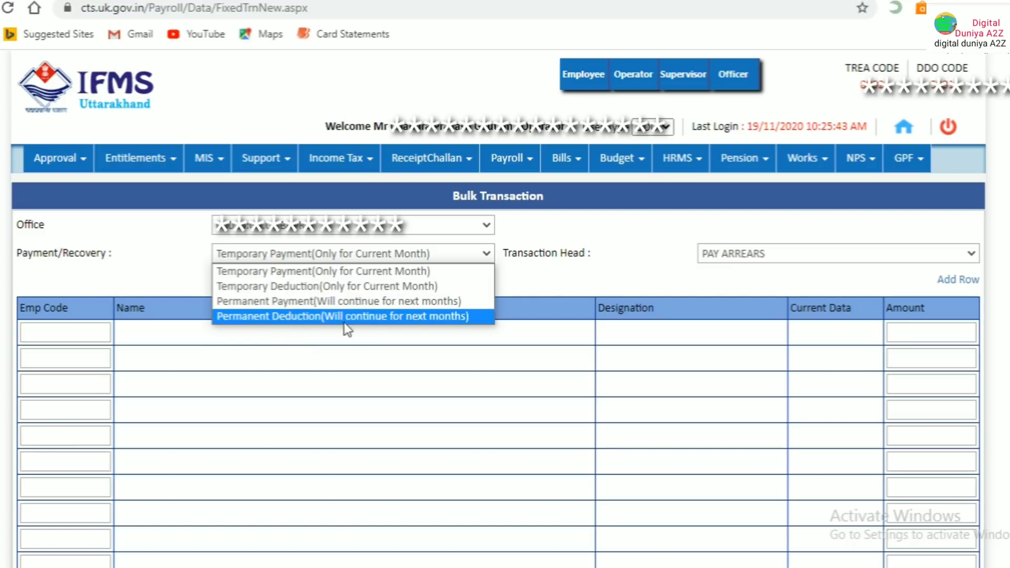
{"action": "left_click", "coordinate": [568, 289]}
{"action": "left_click", "coordinate": [751, 254]}
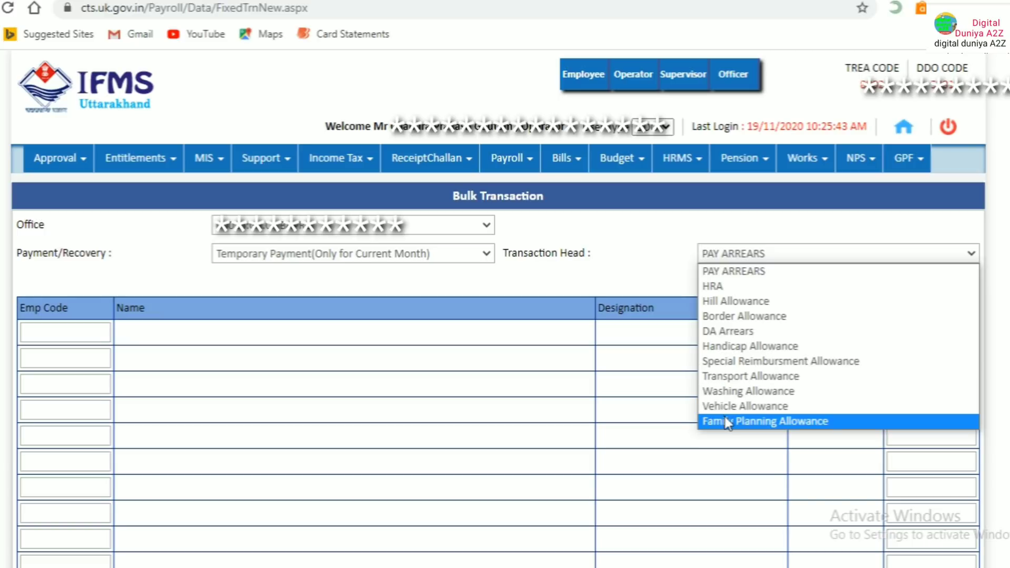
{"action": "left_click", "coordinate": [603, 245]}
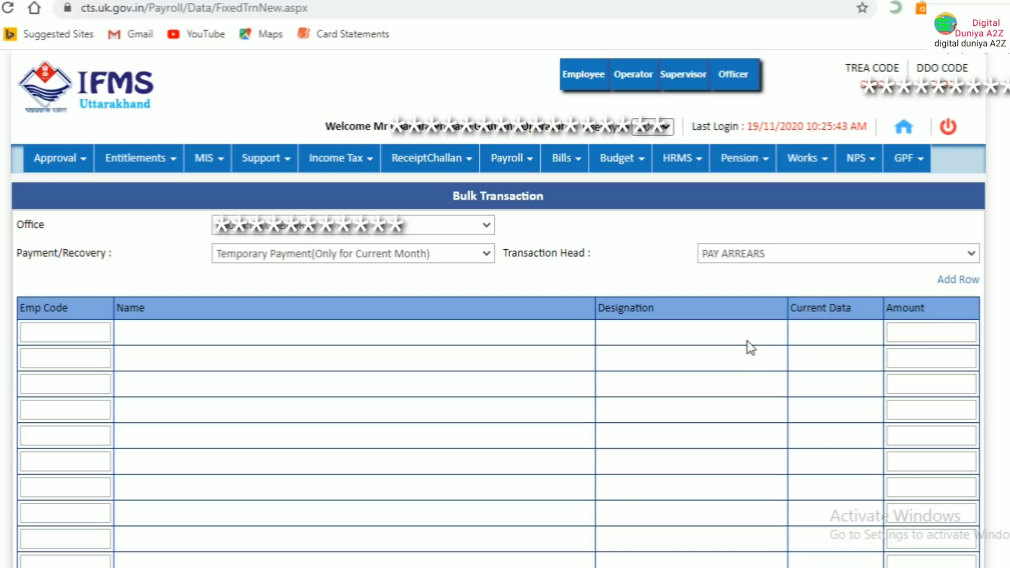
{"action": "scroll", "coordinate": [689, 368], "scroll_direction": "down", "scroll_amount": 3}
{"action": "scroll", "coordinate": [623, 350], "scroll_direction": "up", "scroll_amount": 3}
Dismiss the Invalid Input warning and switch entry type to Temporary Deduction (Only for Current Month)
{"action": "left_click", "coordinate": [63, 330]}
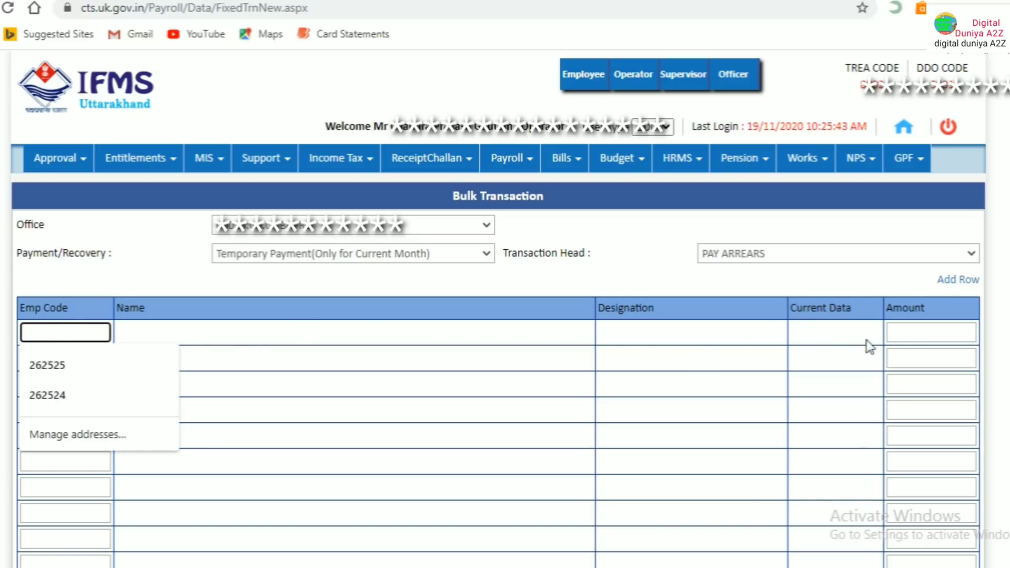
{"action": "left_click", "coordinate": [780, 256]}
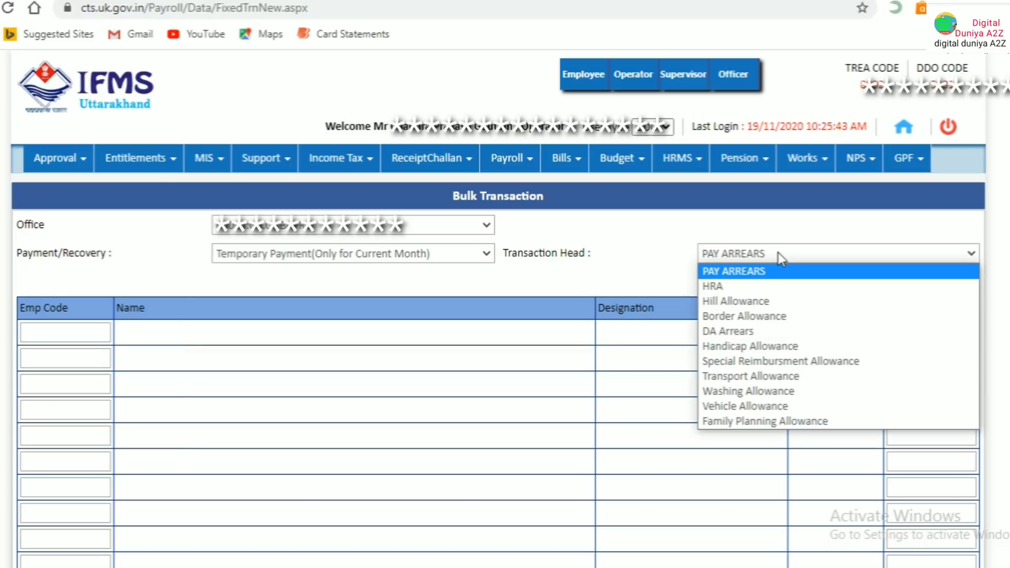
{"action": "left_click", "coordinate": [728, 351]}
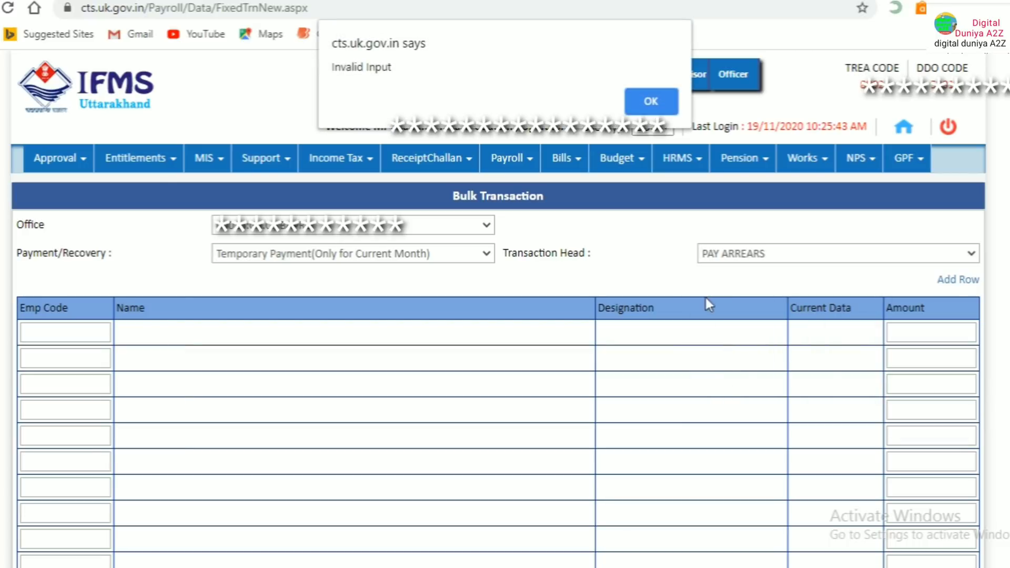
{"action": "left_click", "coordinate": [658, 109]}
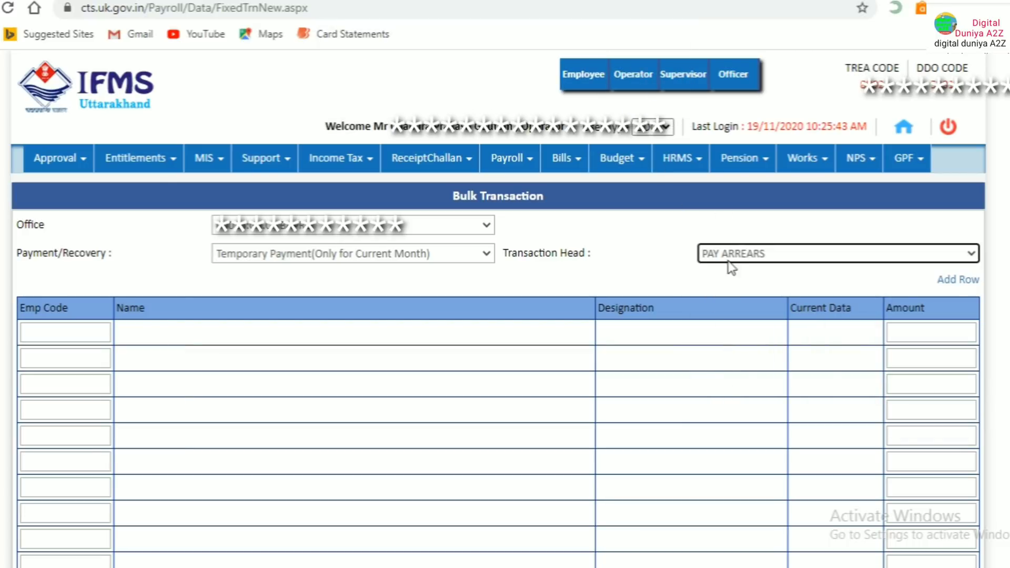
{"action": "left_click", "coordinate": [739, 254]}
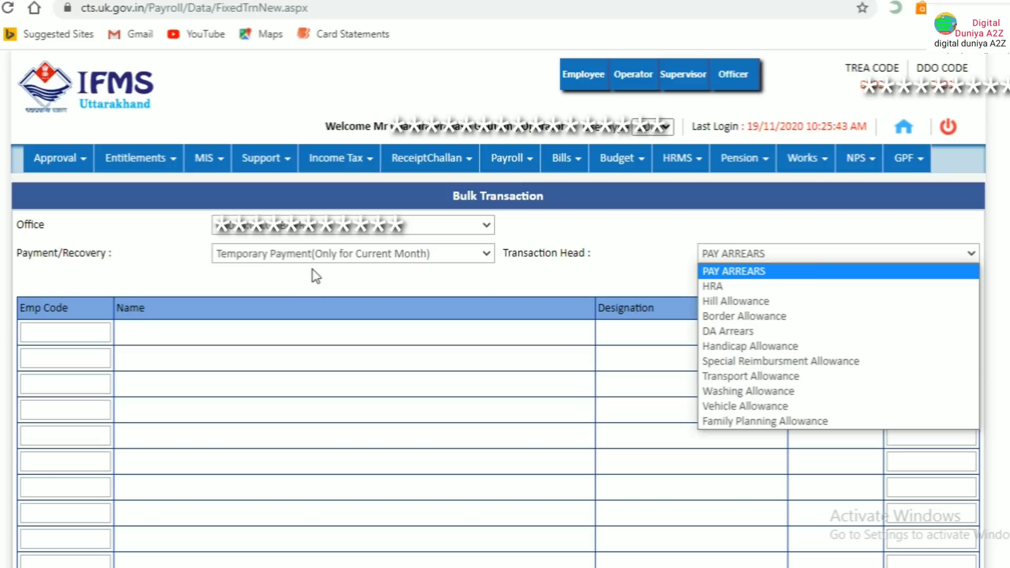
{"action": "left_click", "coordinate": [316, 255]}
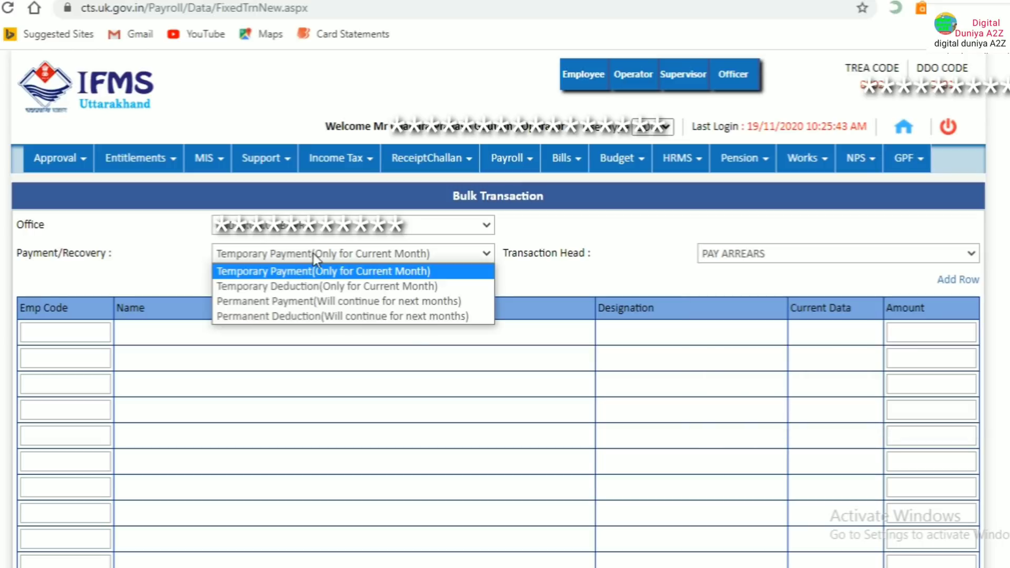
{"action": "left_click", "coordinate": [315, 287]}
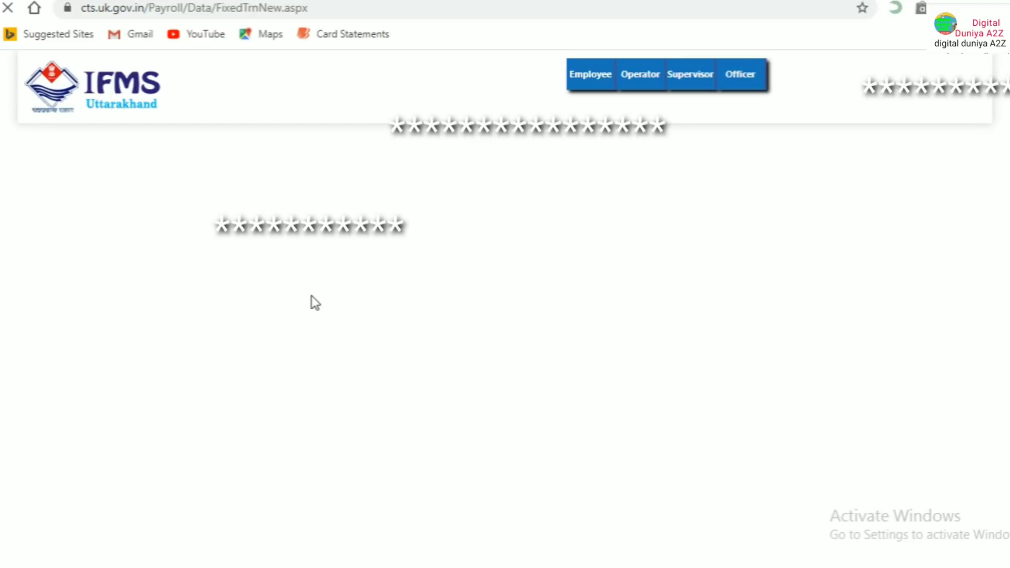
Choose Income Tax as the transaction head and dismiss the Invalid Input alert from the empty rows
{"action": "left_click", "coordinate": [761, 255]}
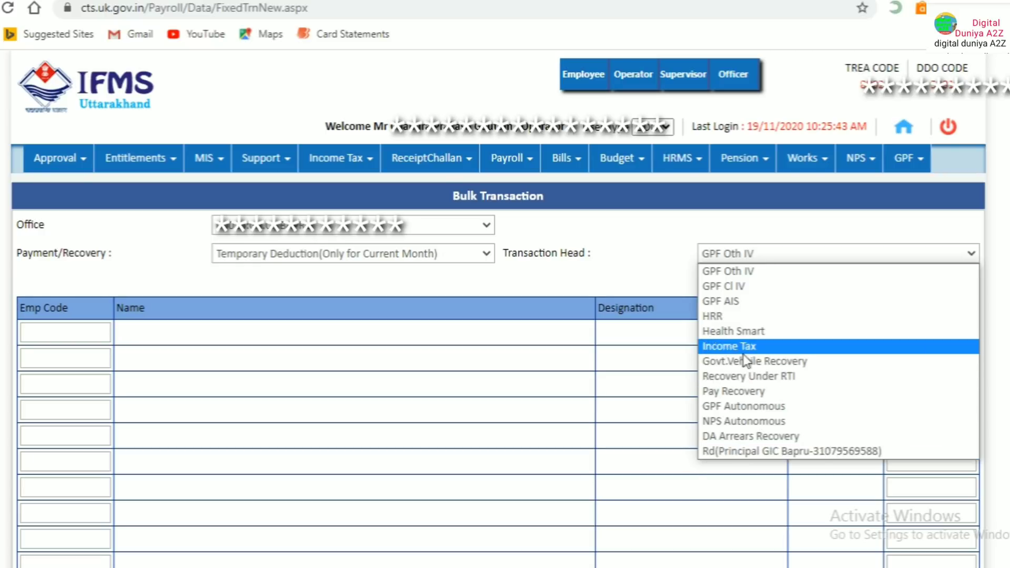
{"action": "left_click", "coordinate": [728, 347]}
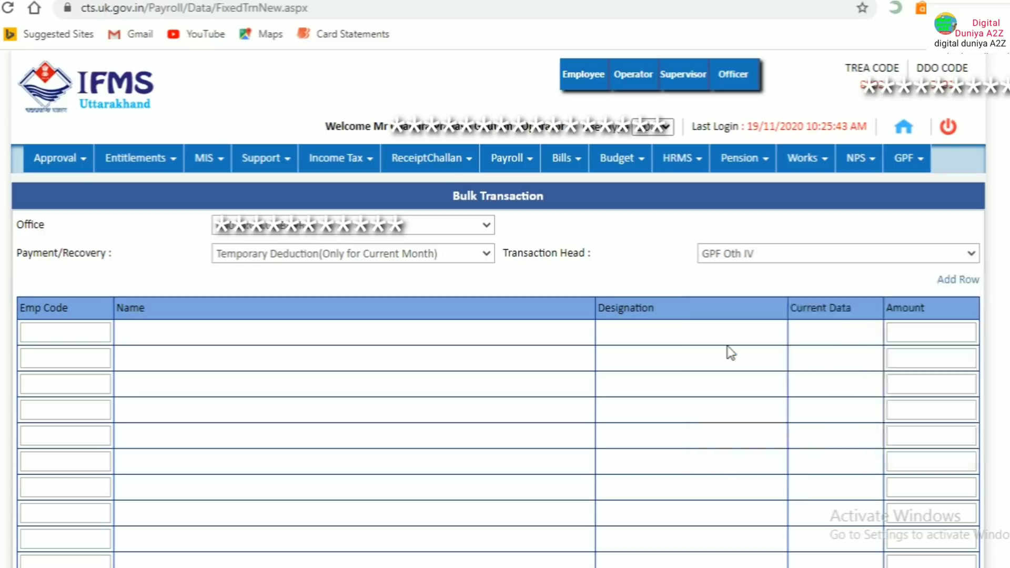
{"action": "left_click", "coordinate": [66, 332]}
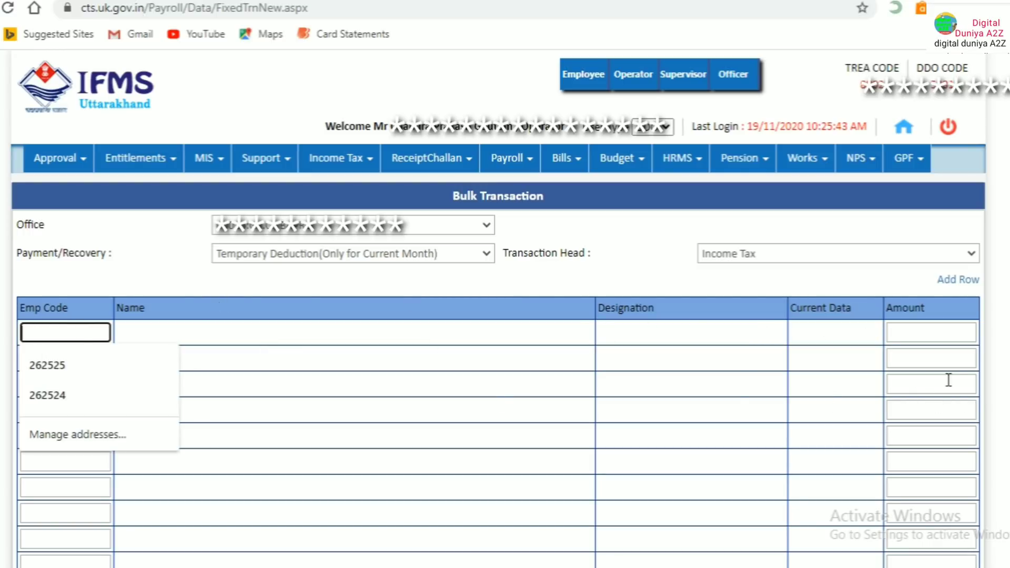
{"action": "left_click", "coordinate": [908, 331]}
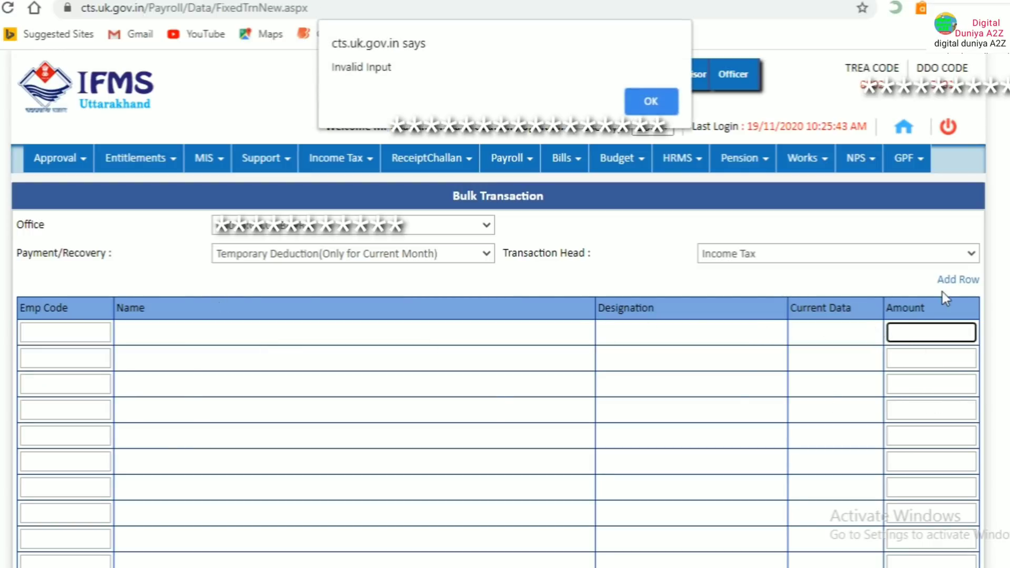
{"action": "left_click", "coordinate": [653, 100]}
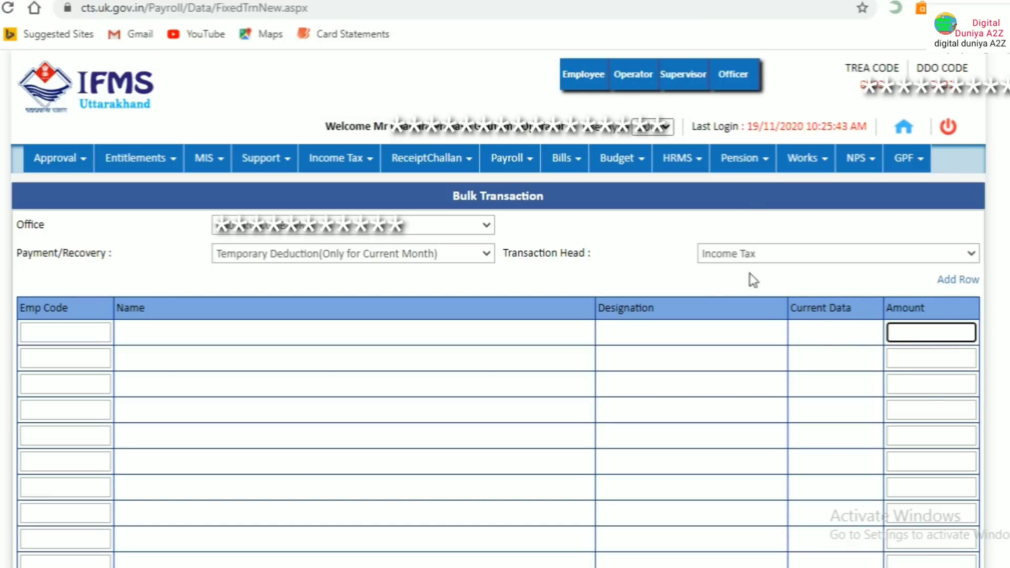
{"action": "scroll", "coordinate": [918, 410], "scroll_direction": "down", "scroll_amount": 3}
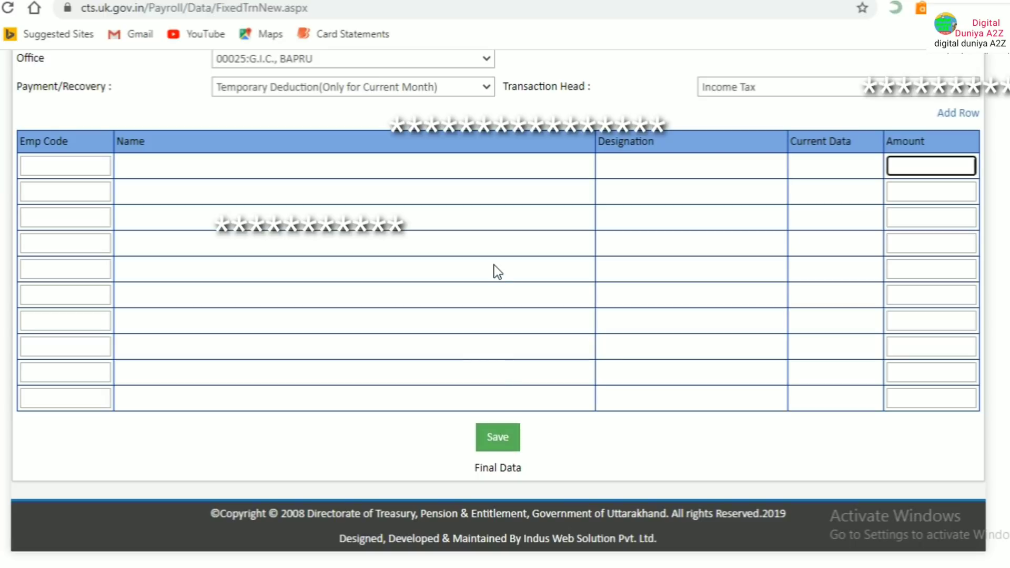
{"action": "scroll", "coordinate": [494, 268], "scroll_direction": "up", "scroll_amount": 3}
Close the Payroll menu without choosing a page and dismiss the Invalid Input warning
{"action": "left_click", "coordinate": [529, 161]}
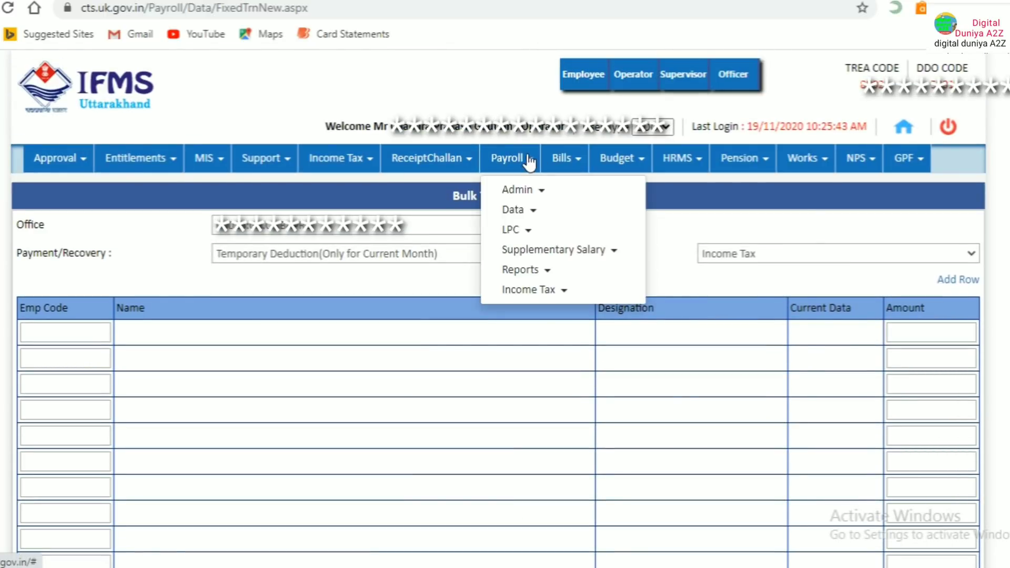
{"action": "mouse_move", "coordinate": [523, 193]}
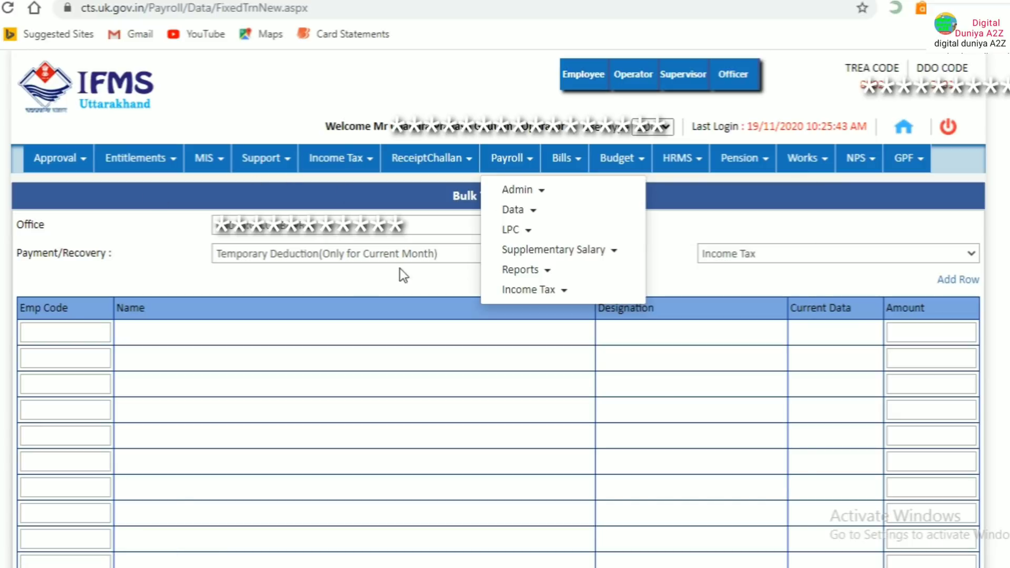
{"action": "left_click", "coordinate": [693, 217]}
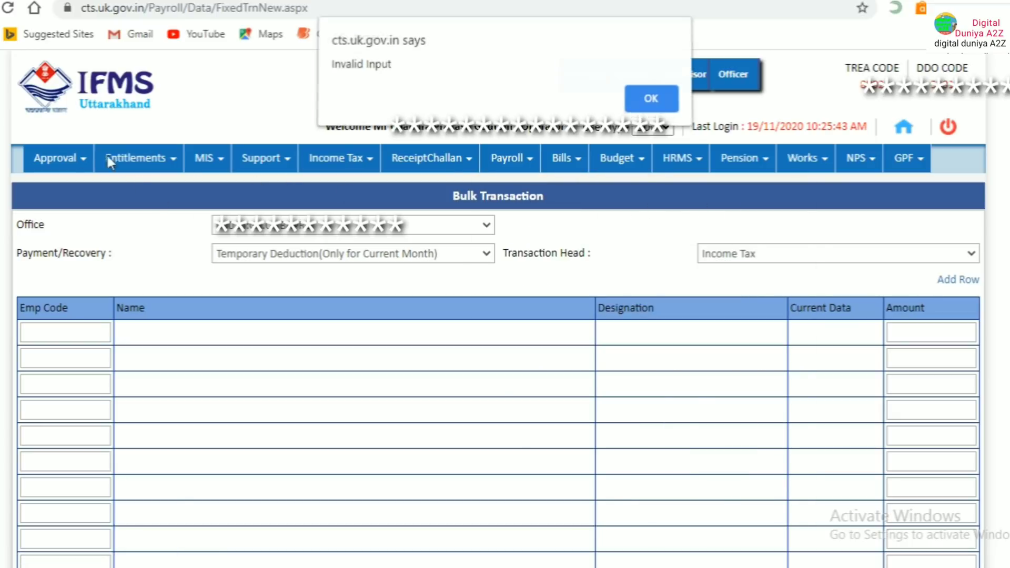
{"action": "left_click", "coordinate": [652, 108]}
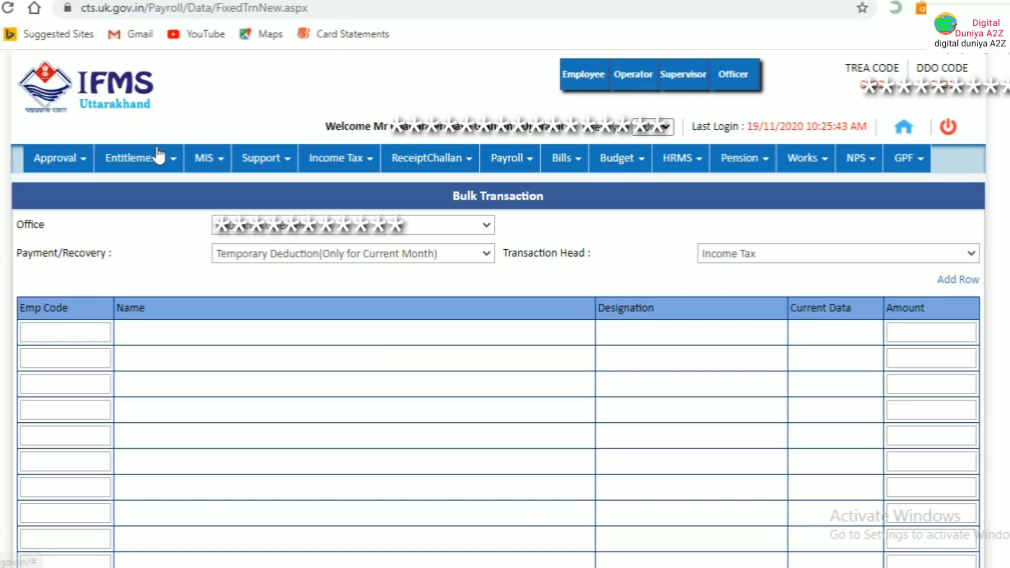
Select Change Statement from the Approval menu
{"action": "left_click", "coordinate": [67, 168]}
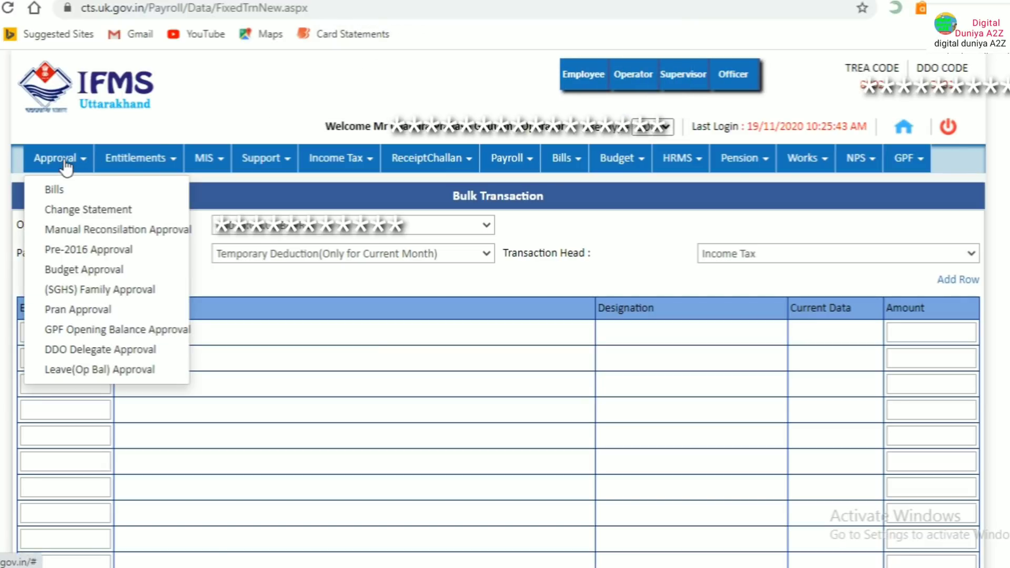
{"action": "left_click", "coordinate": [76, 211]}
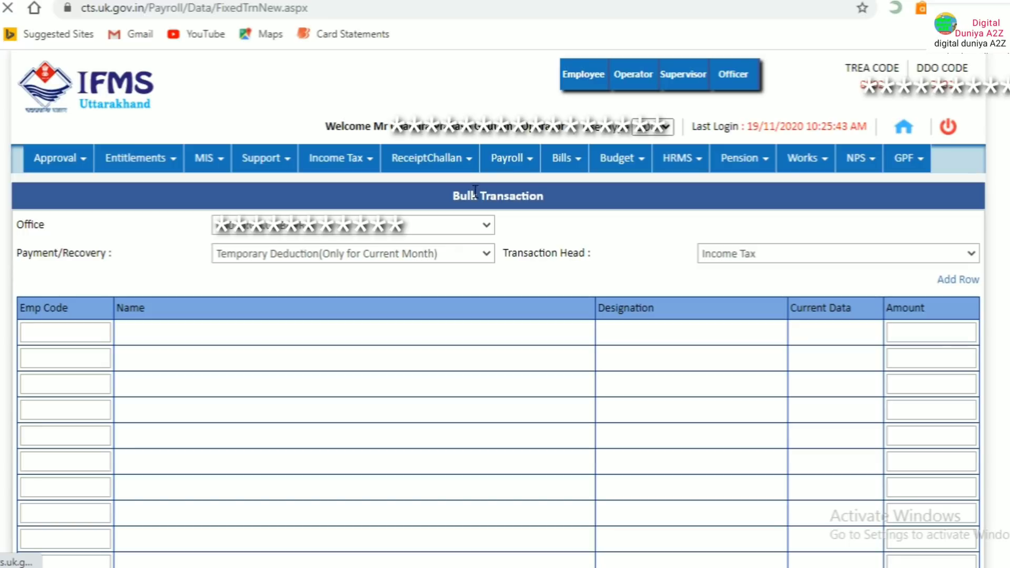
{"action": "left_click", "coordinate": [71, 168]}
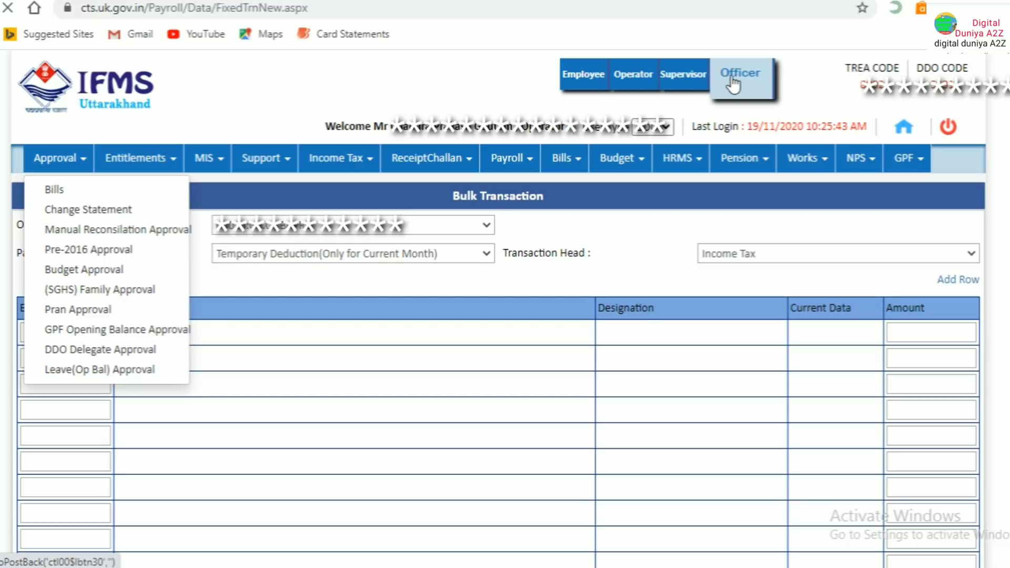
Load Change Statement Approval-DDO Operator, then select the Salary Batch dropdown and the Remarks field
{"action": "left_click", "coordinate": [630, 84]}
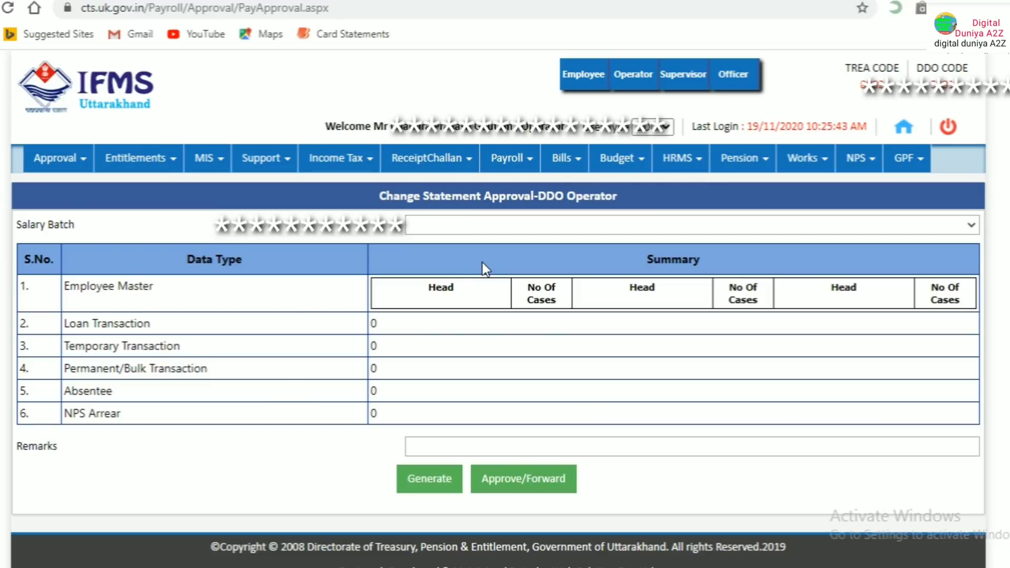
{"action": "left_click", "coordinate": [497, 226]}
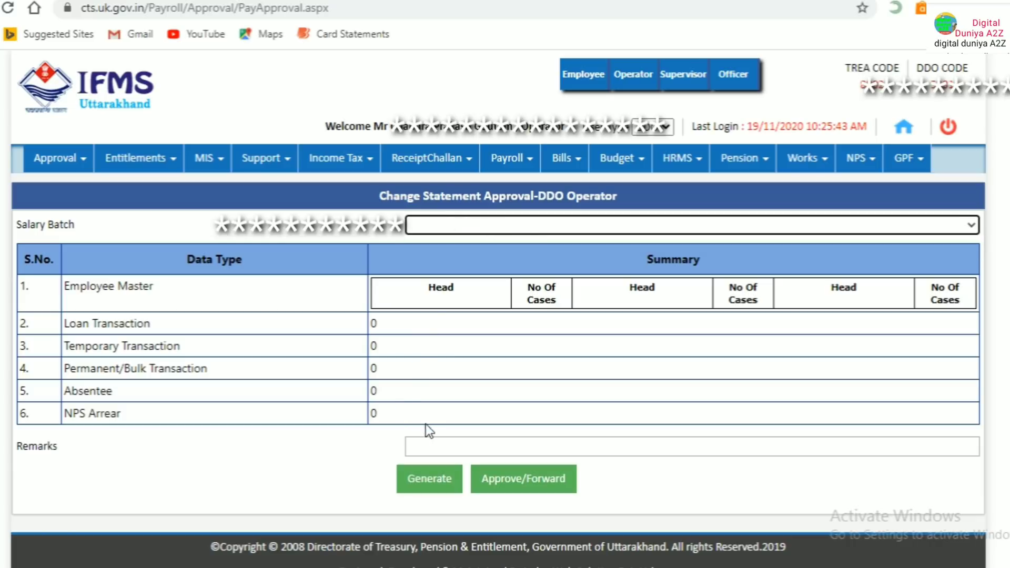
{"action": "left_click", "coordinate": [451, 446]}
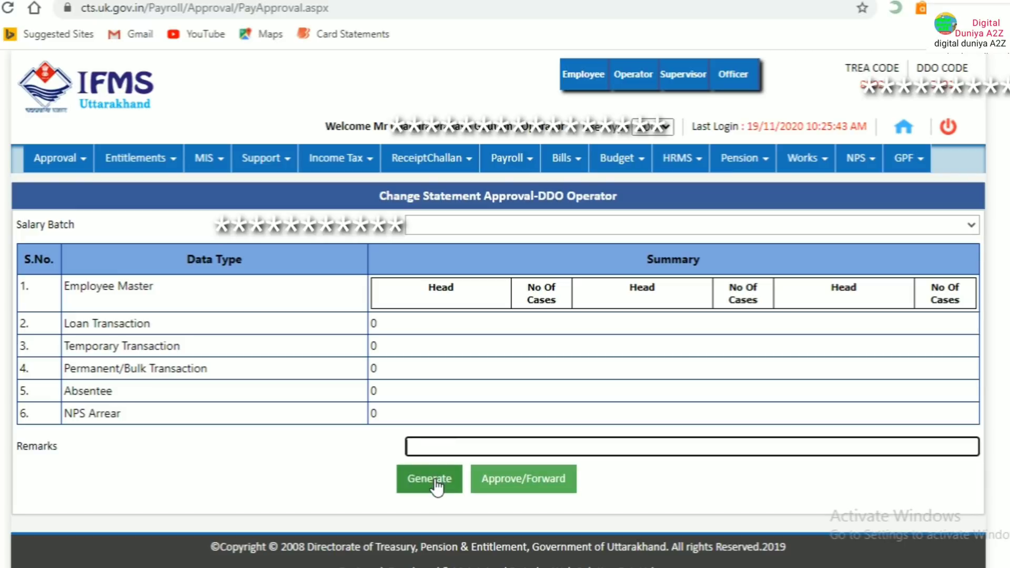